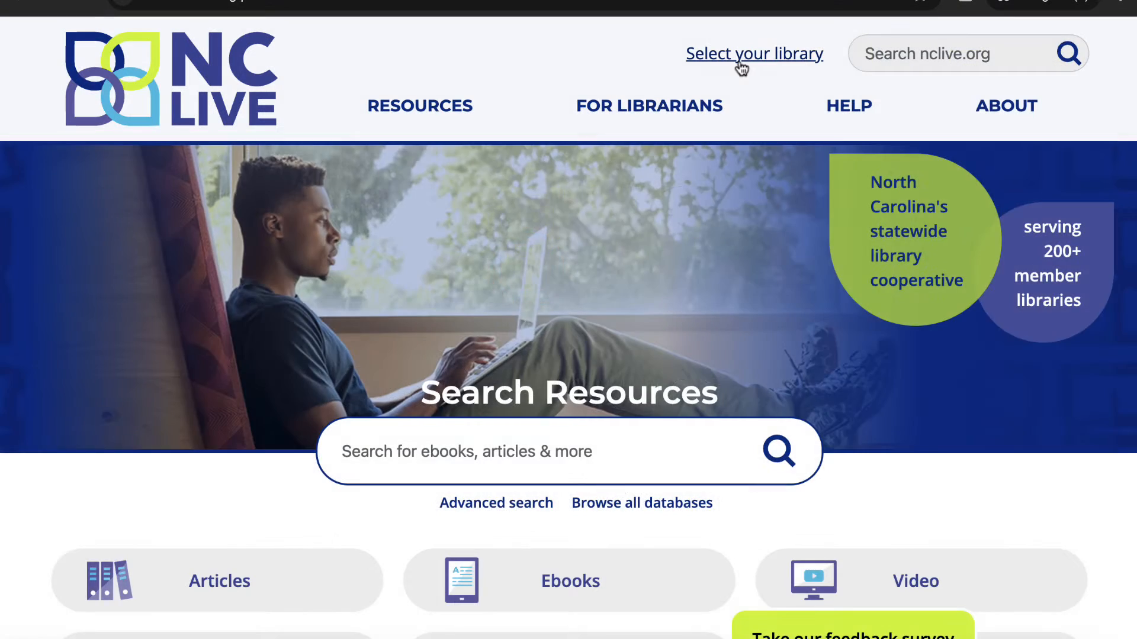
- Choose the home library from NC LIVE's list of member libraries and submit the selection
{"action": "left_click", "coordinate": [742, 68]}
{"action": "left_click", "coordinate": [343, 422]}
{"action": "scroll", "coordinate": [344, 422], "scroll_direction": "down", "scroll_amount": 8}
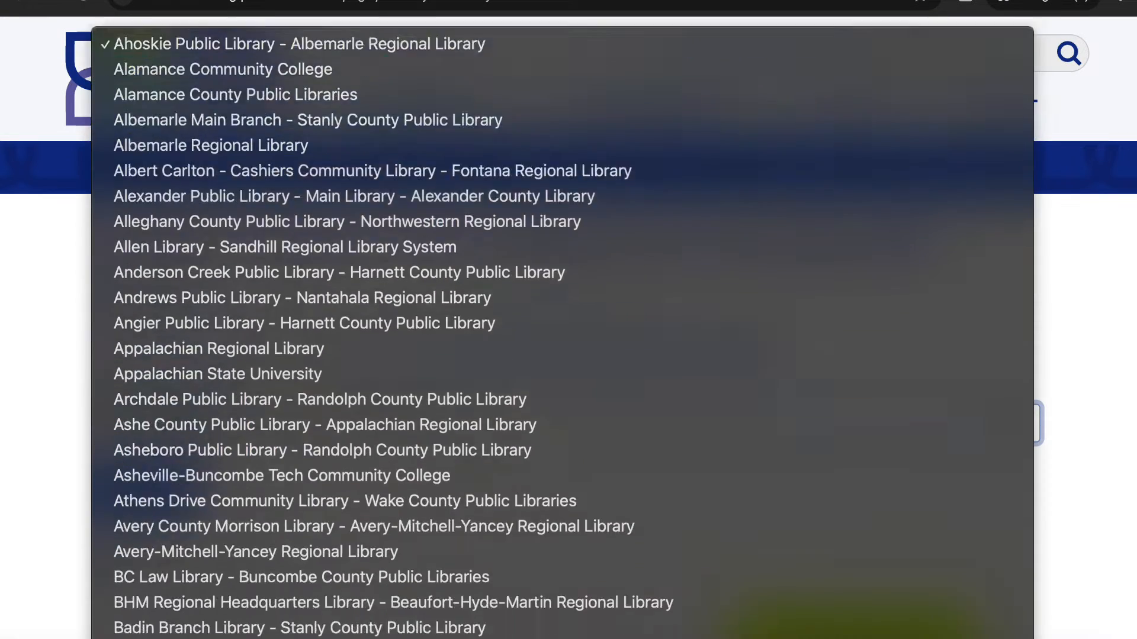
{"action": "left_click", "coordinate": [279, 89]}
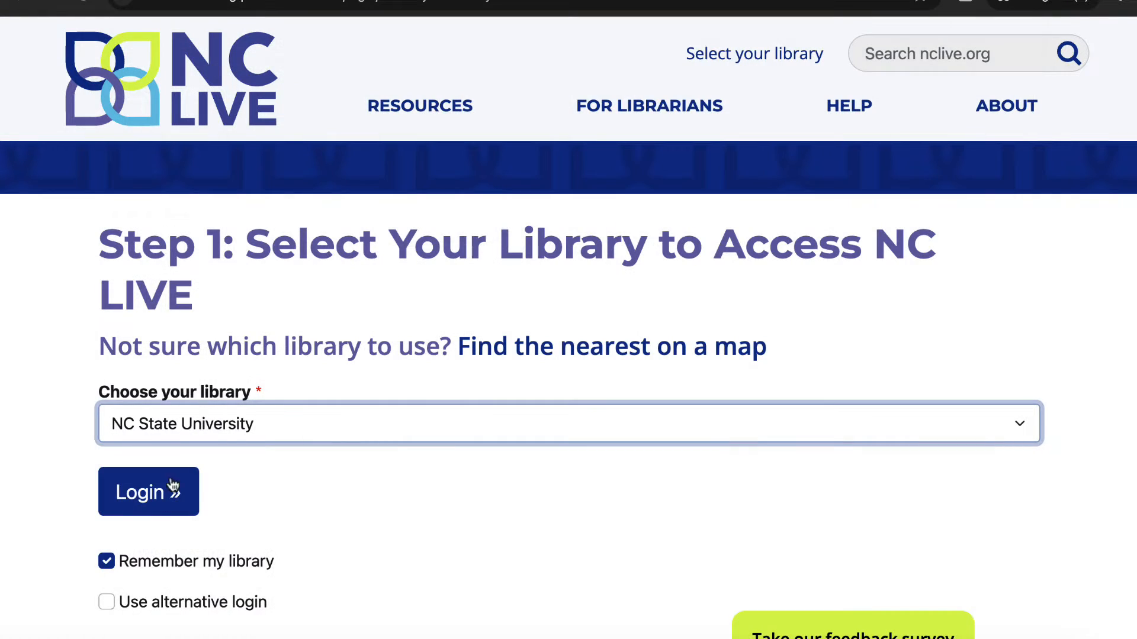
{"action": "left_click", "coordinate": [162, 493]}
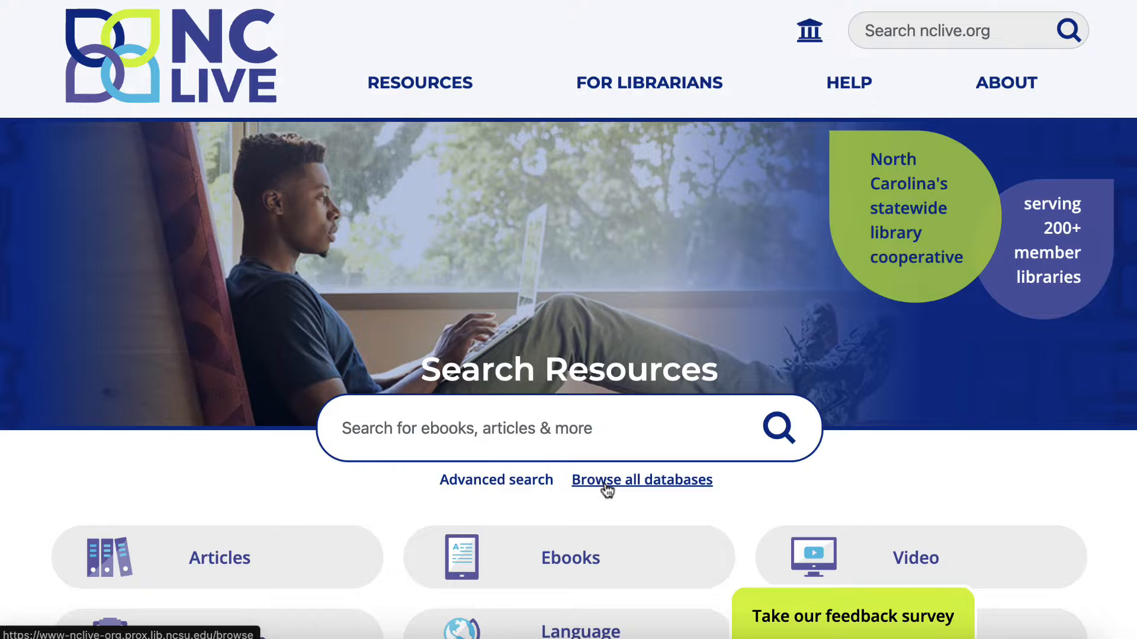
- Browse all NC LIVE databases, open Social Explorer from the S section, and look through its available map collections
{"action": "left_click", "coordinate": [614, 481]}
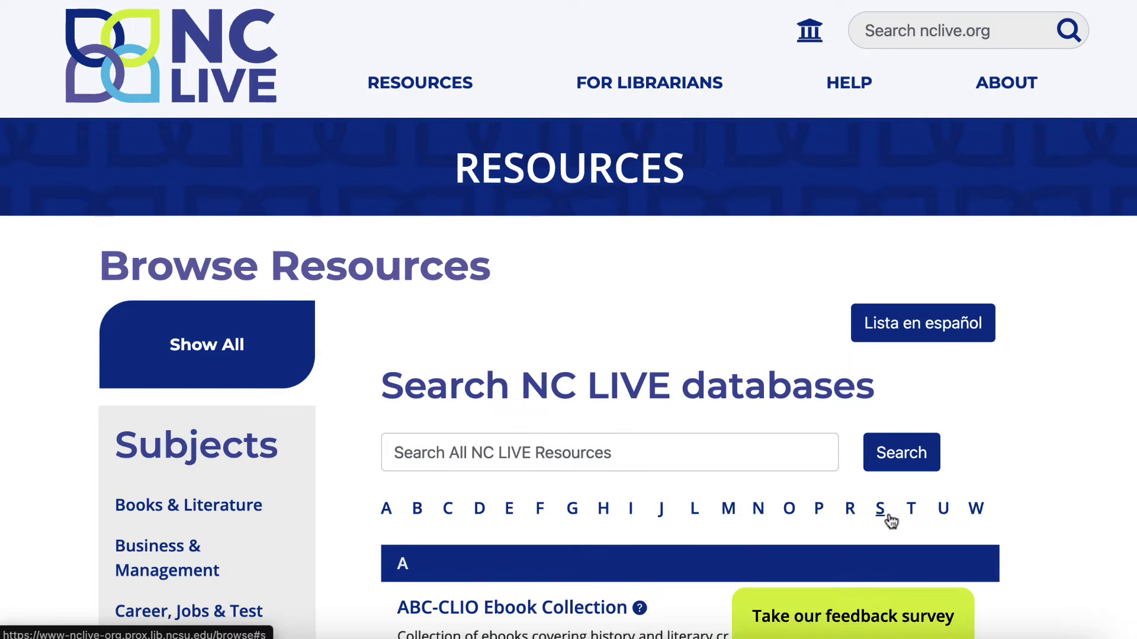
{"action": "scroll", "coordinate": [886, 517], "scroll_direction": "down", "scroll_amount": 3}
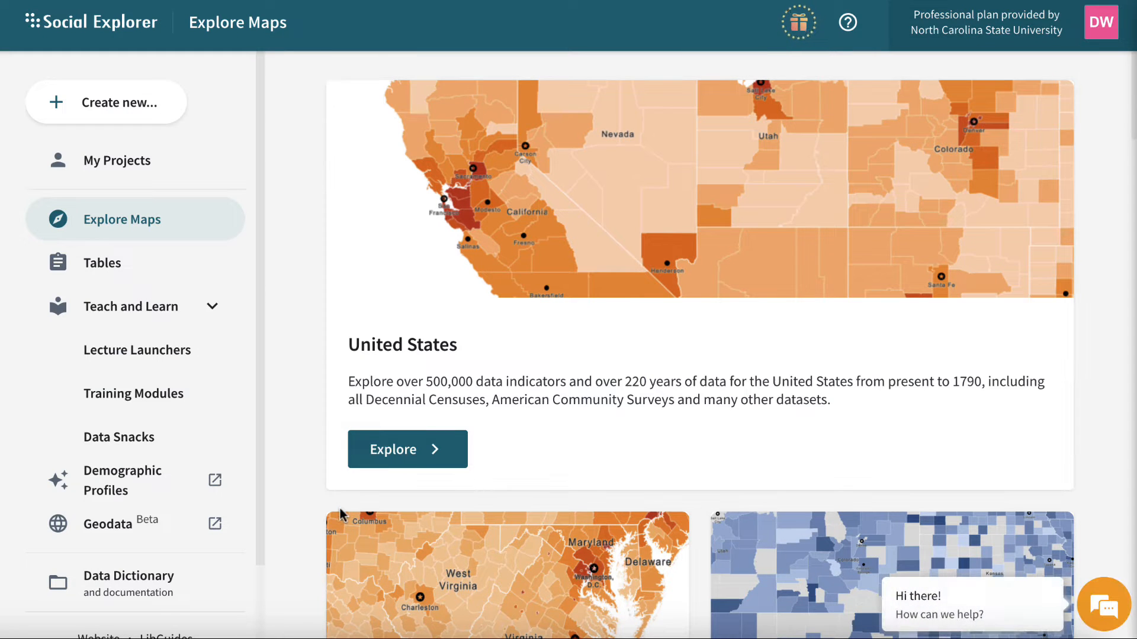
{"action": "scroll", "coordinate": [286, 527], "scroll_direction": "down", "scroll_amount": 5}
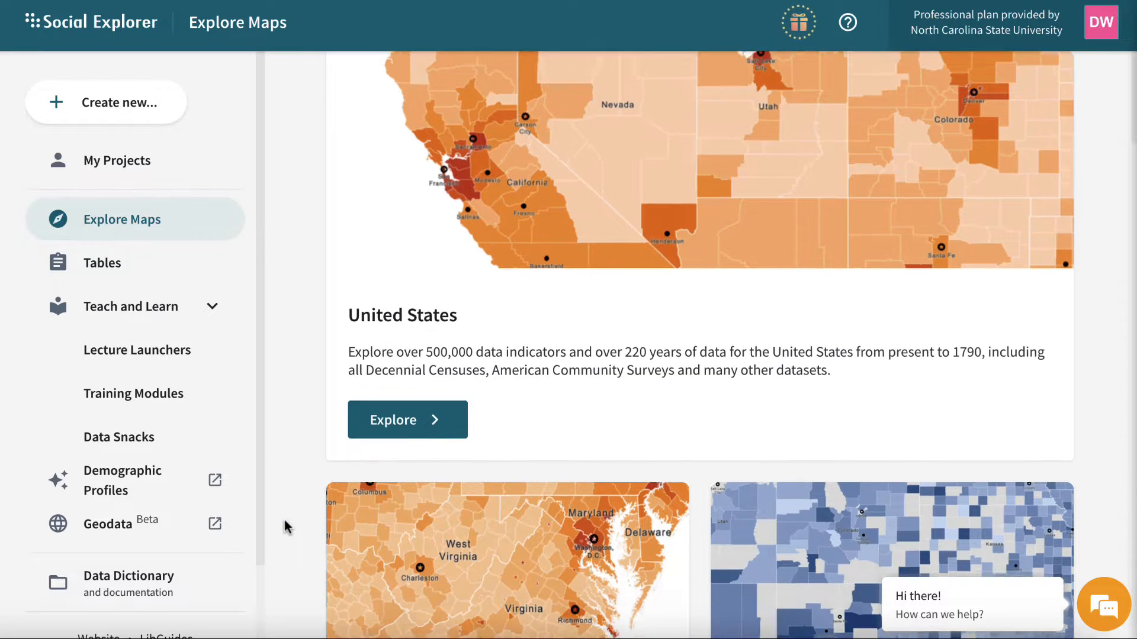
{"action": "scroll", "coordinate": [285, 527], "scroll_direction": "down", "scroll_amount": 5}
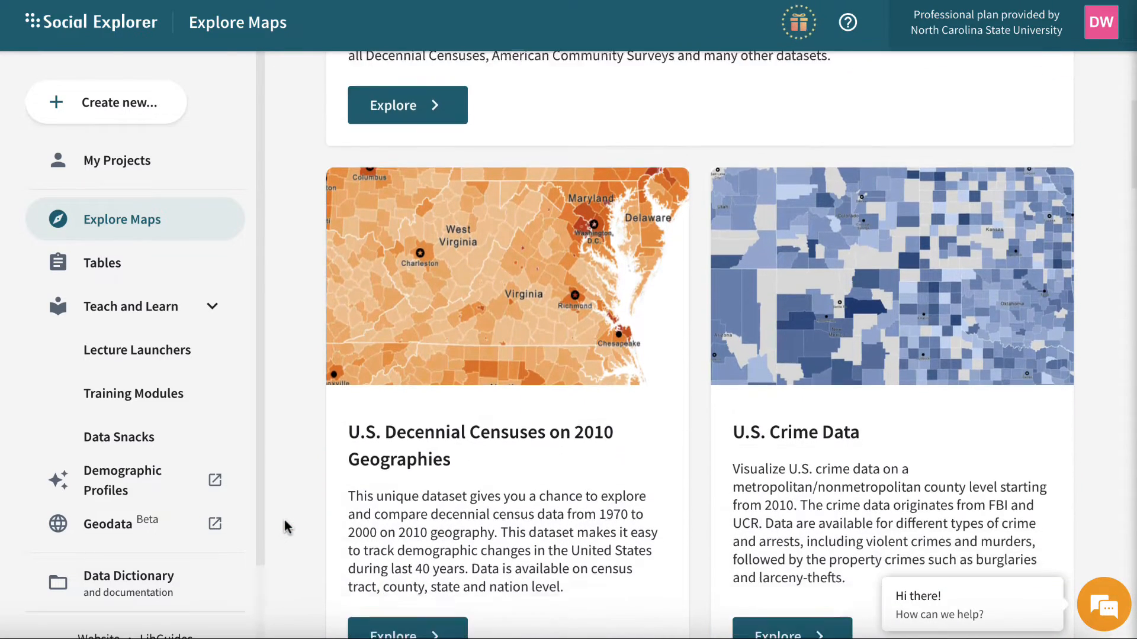
{"action": "scroll", "coordinate": [285, 527], "scroll_direction": "down", "scroll_amount": 4}
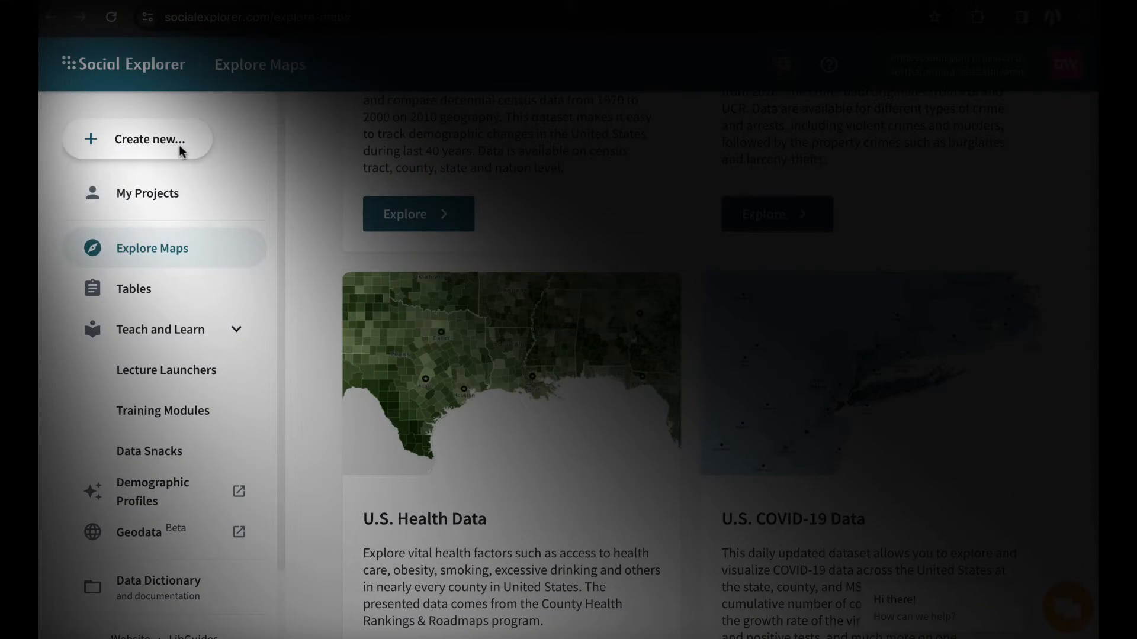
- Create a new map titled "Crash Course" based on the United States map
{"action": "left_click", "coordinate": [179, 145]}
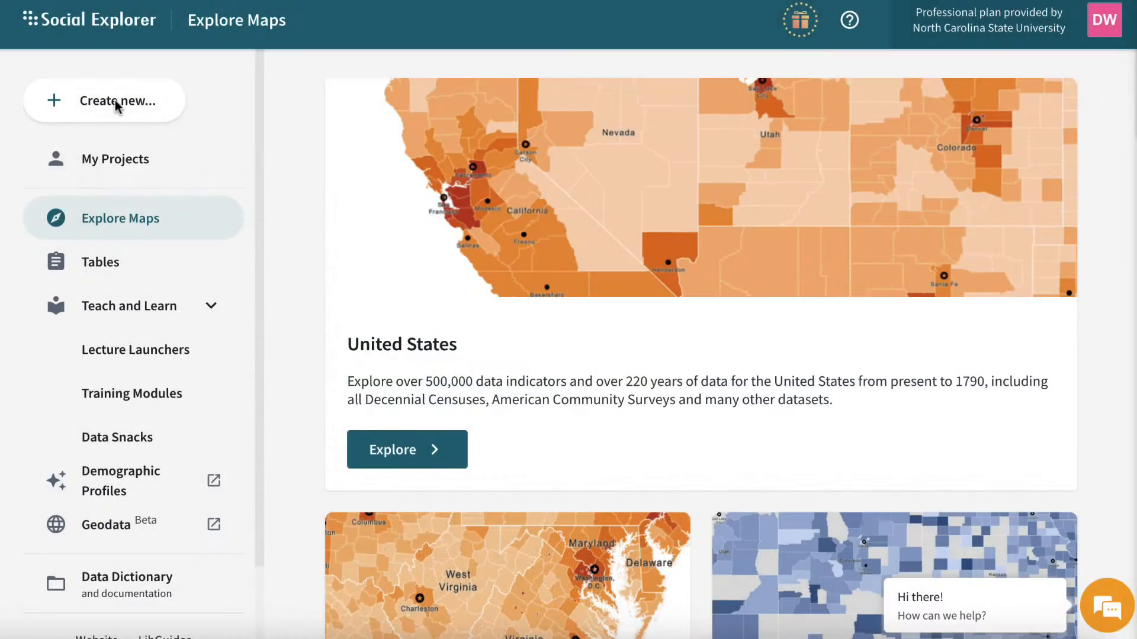
{"action": "left_click", "coordinate": [96, 107]}
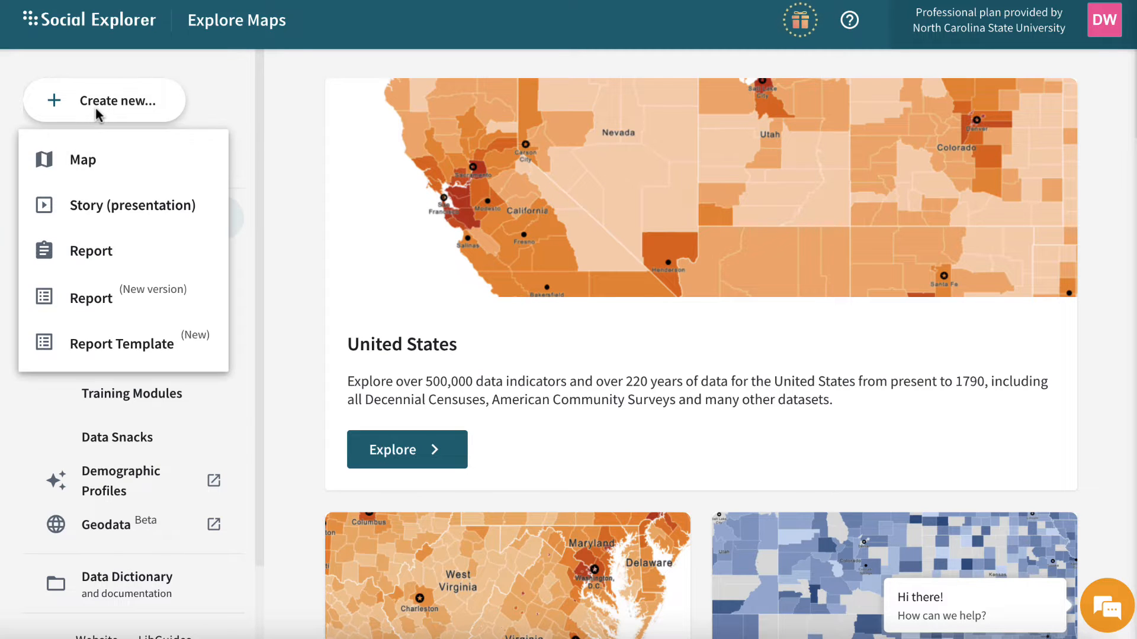
{"action": "left_click", "coordinate": [95, 160]}
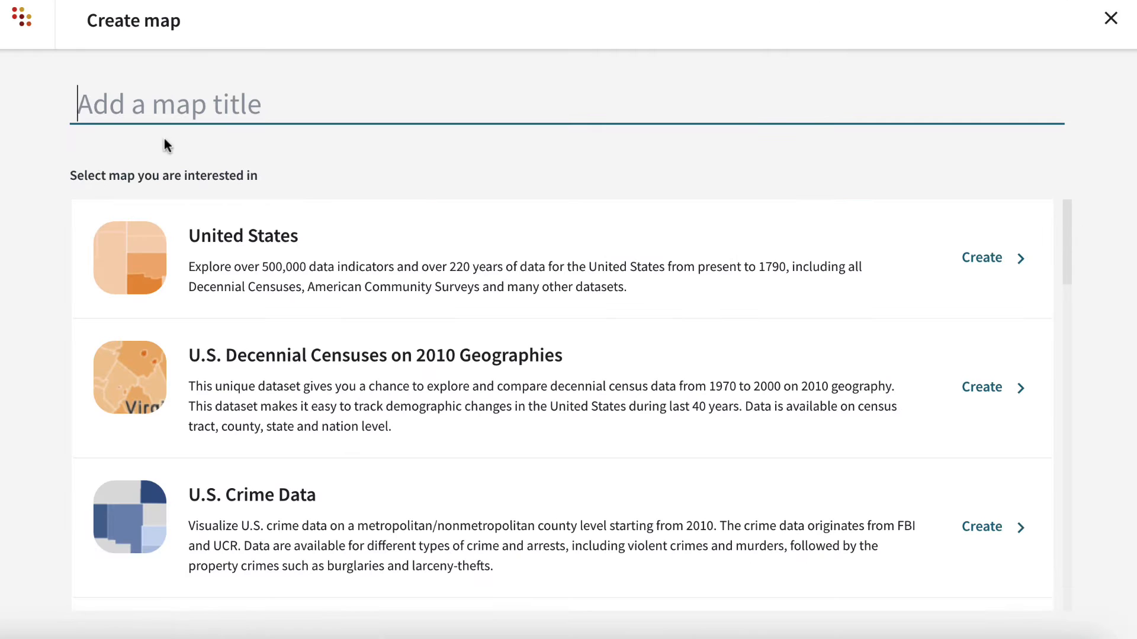
{"action": "type", "text": "Cra"}
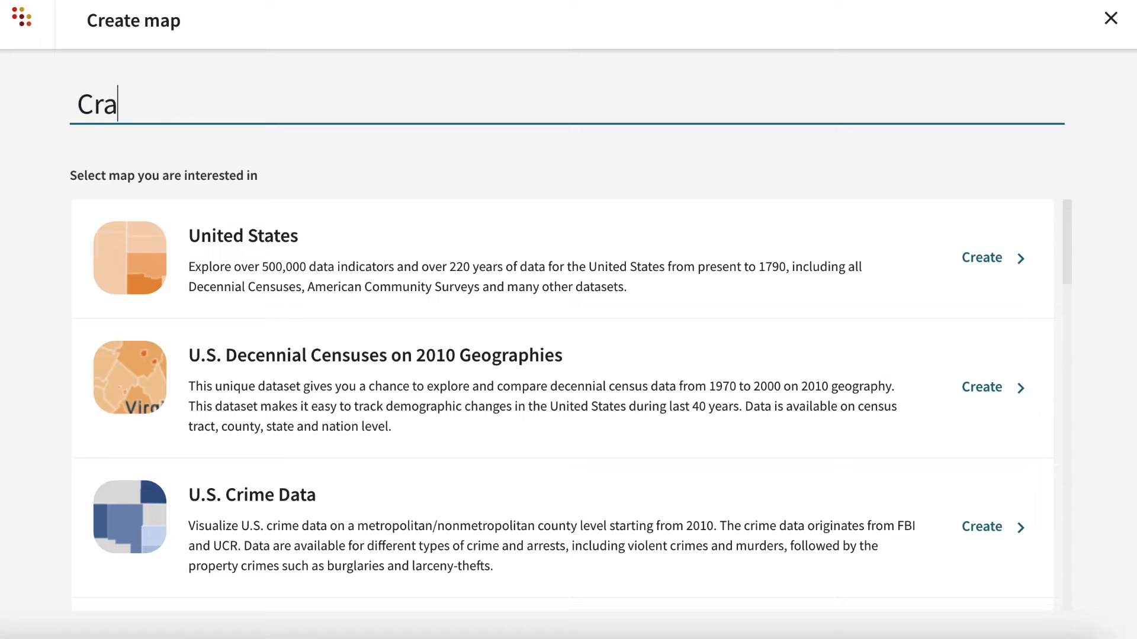
{"action": "type", "text": "sh Course"}
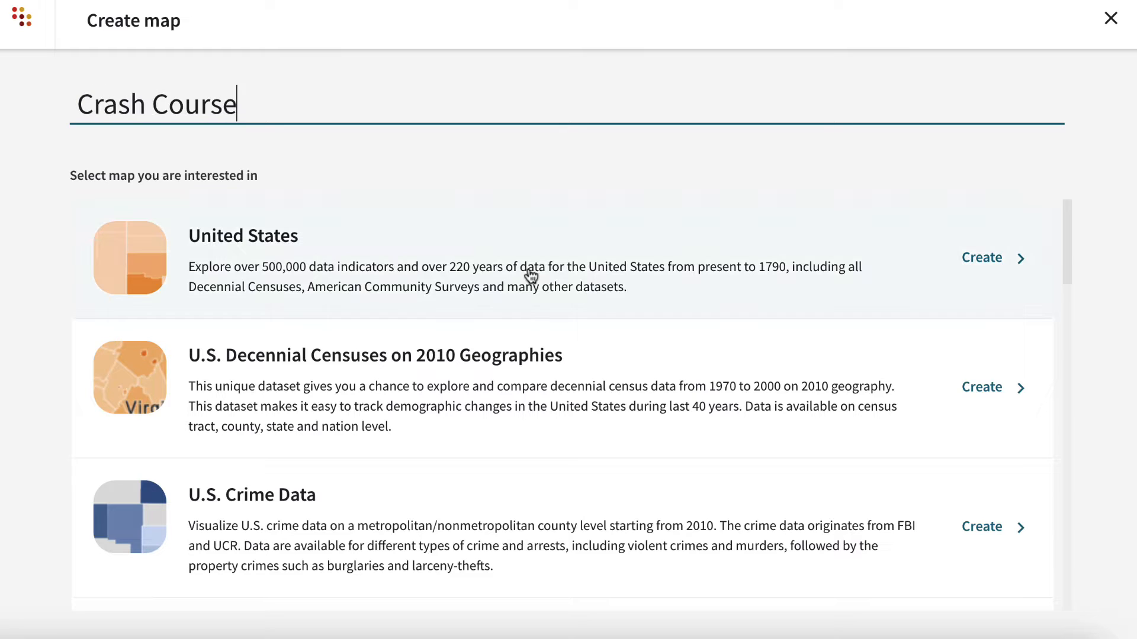
{"action": "left_click", "coordinate": [688, 260]}
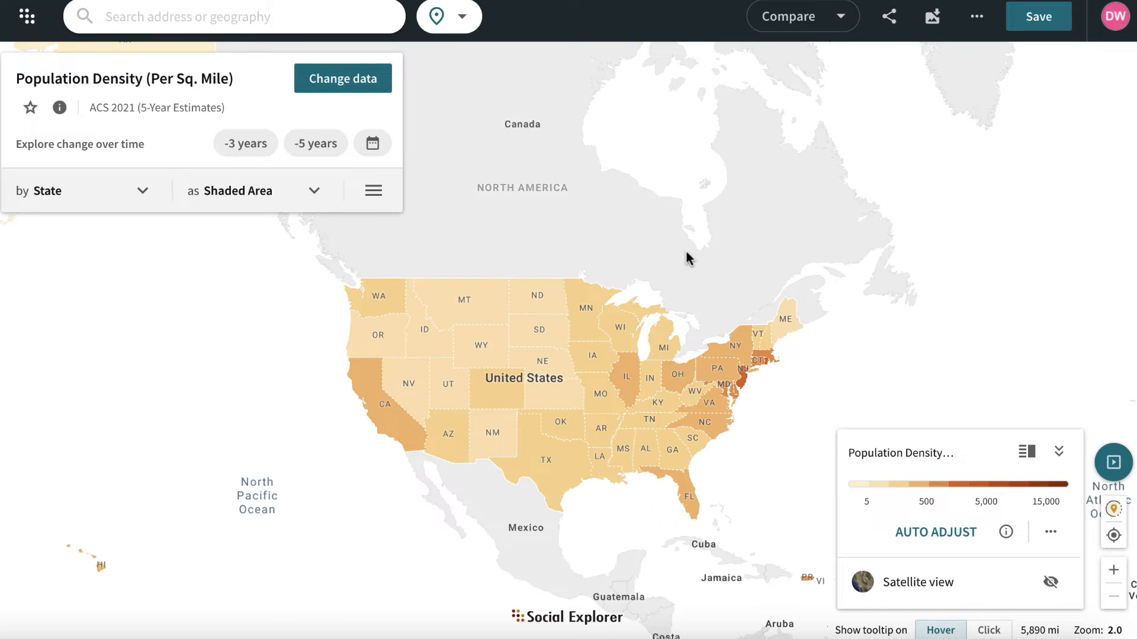
- Set the geography level of the population density map to County for the southeastern United States
{"action": "left_click", "coordinate": [1122, 567]}
{"action": "left_click", "coordinate": [1116, 571]}
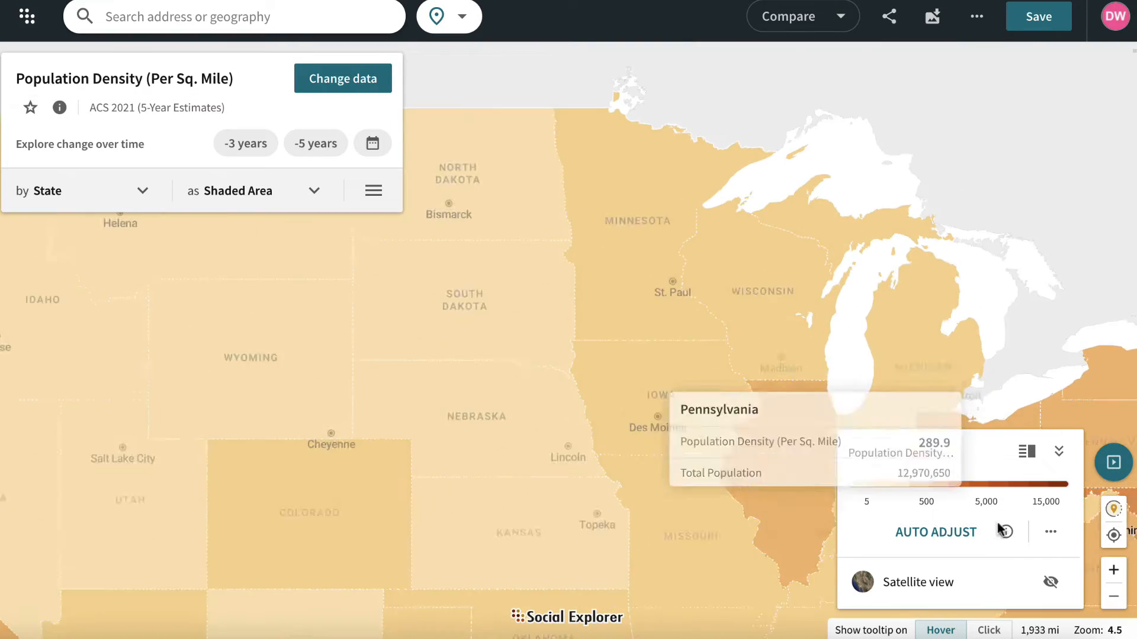
{"action": "left_click_drag", "start_coordinate": [791, 514], "coordinate": [419, 190]}
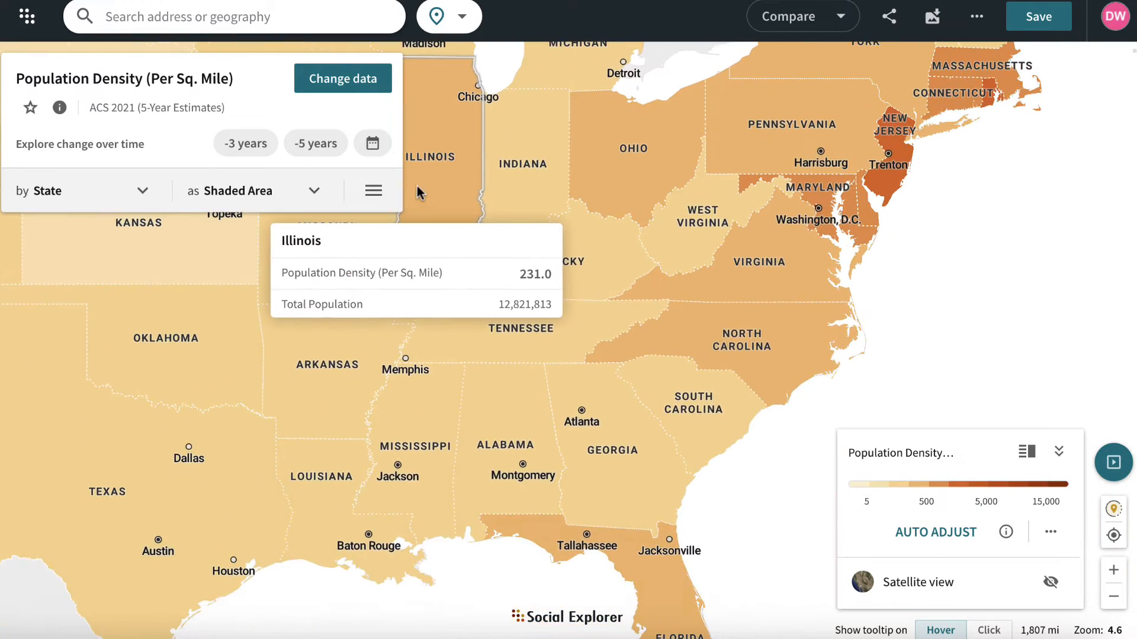
{"action": "left_click_drag", "start_coordinate": [718, 285], "coordinate": [644, 278]}
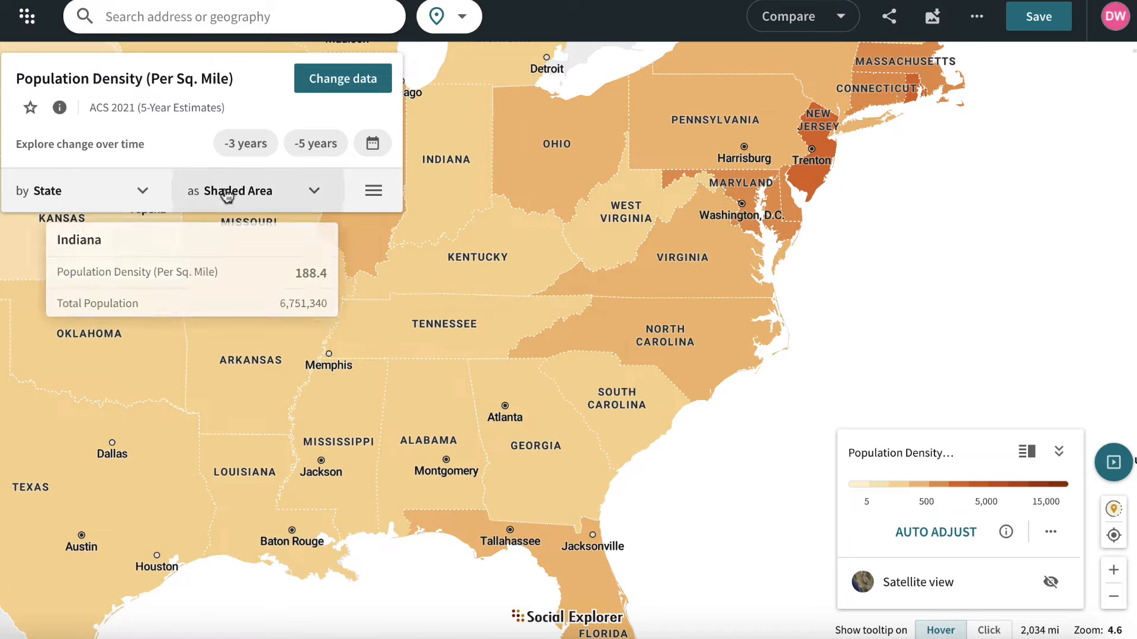
{"action": "left_click", "coordinate": [142, 190]}
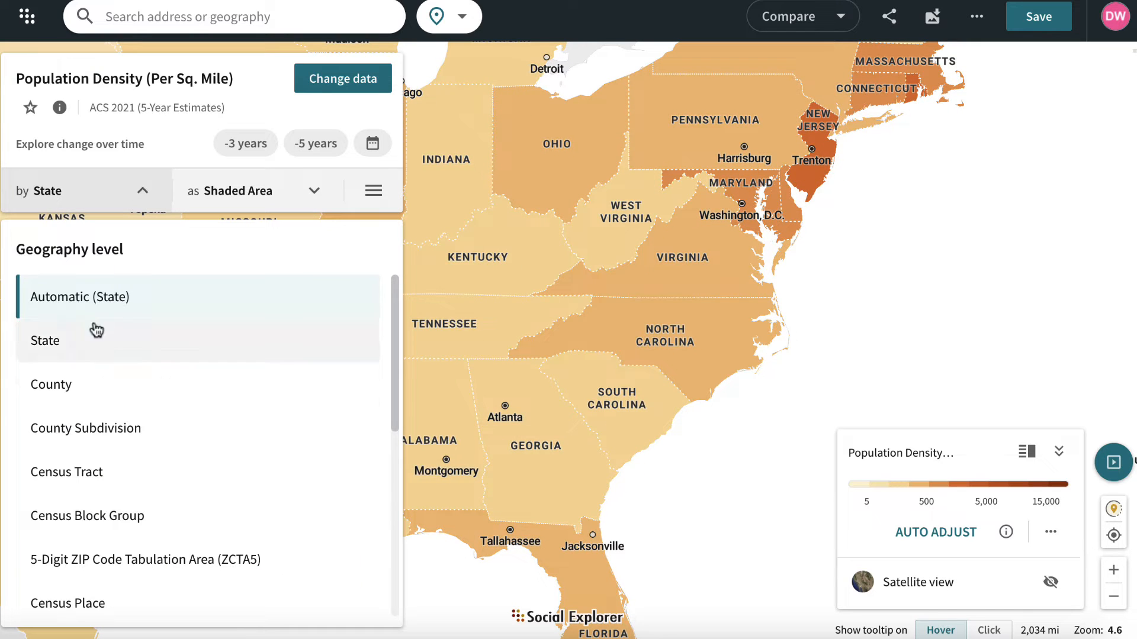
{"action": "left_click", "coordinate": [71, 386]}
- Auto-adjust the population density color scale to the county data around North Carolina
{"action": "left_click_drag", "start_coordinate": [532, 382], "coordinate": [587, 373]}
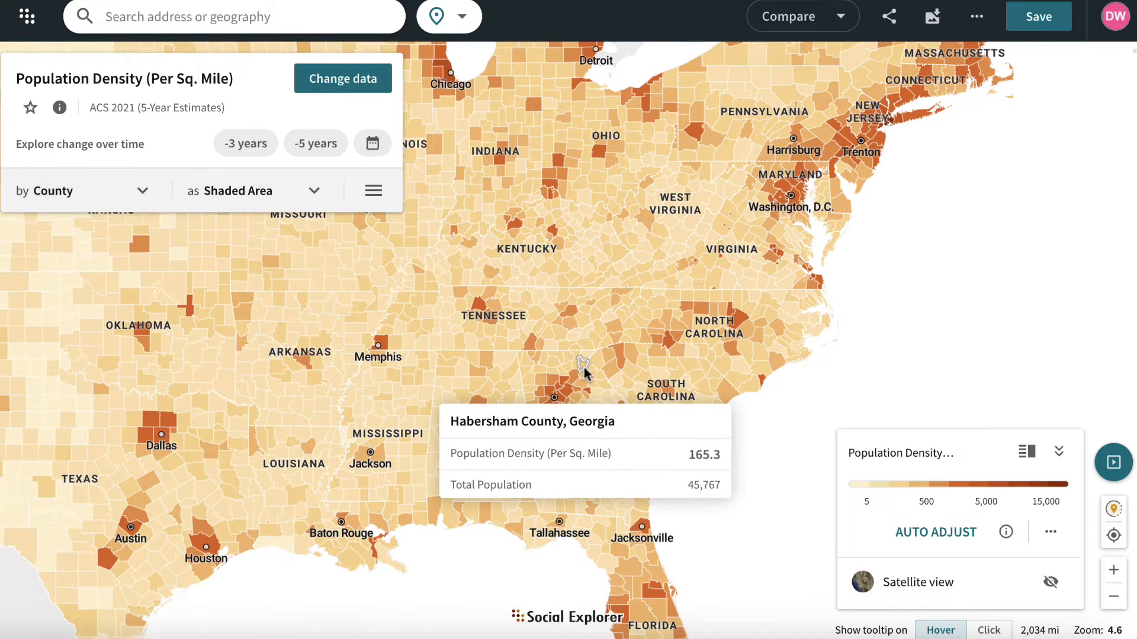
{"action": "left_click", "coordinate": [942, 533]}
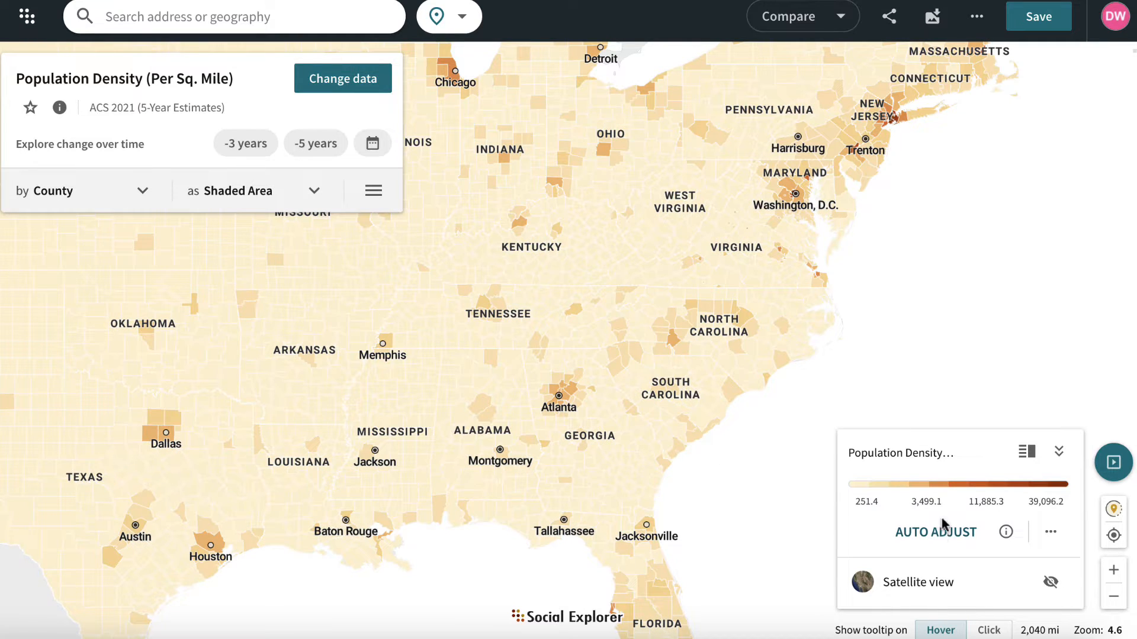
{"action": "left_click_drag", "start_coordinate": [1001, 326], "coordinate": [881, 376]}
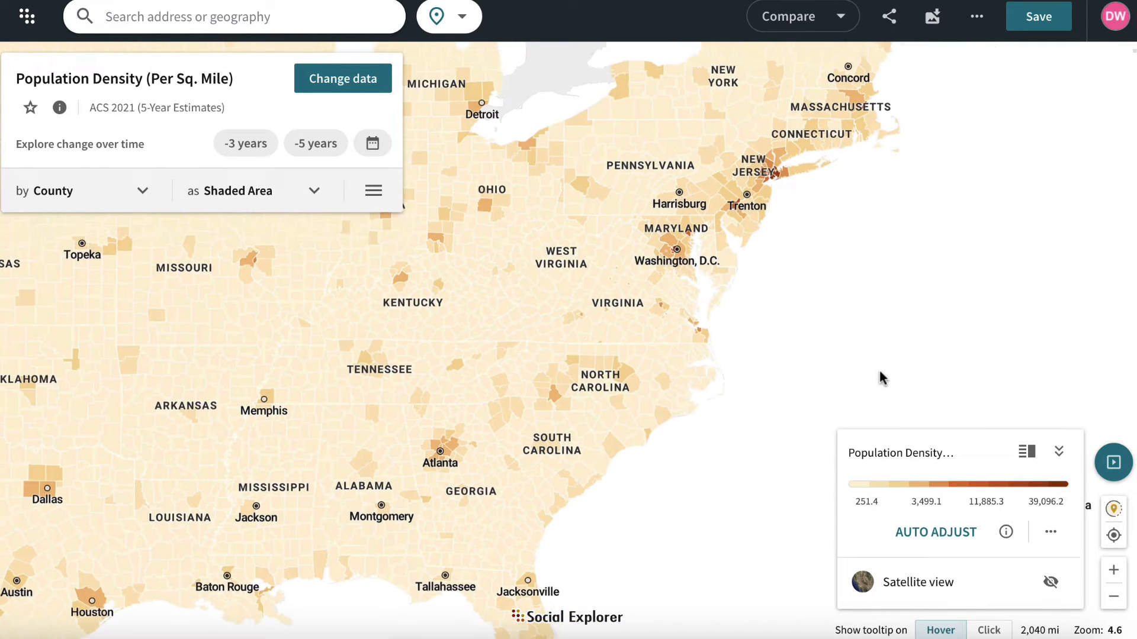
{"action": "left_click", "coordinate": [937, 534]}
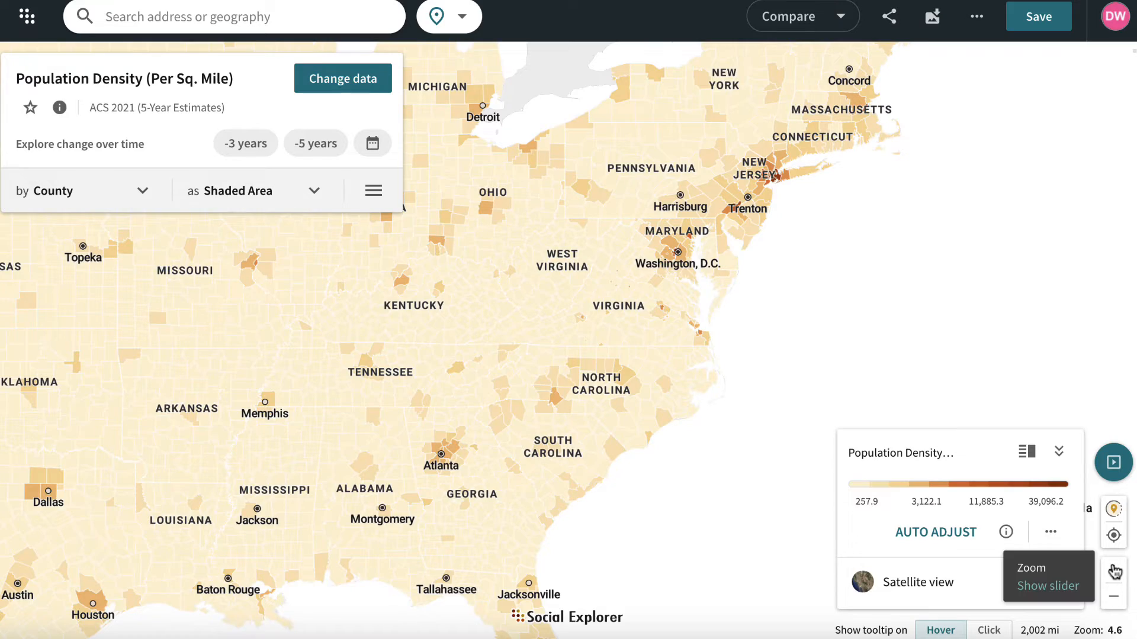
{"action": "left_click", "coordinate": [1114, 570]}
{"action": "left_click", "coordinate": [965, 540]}
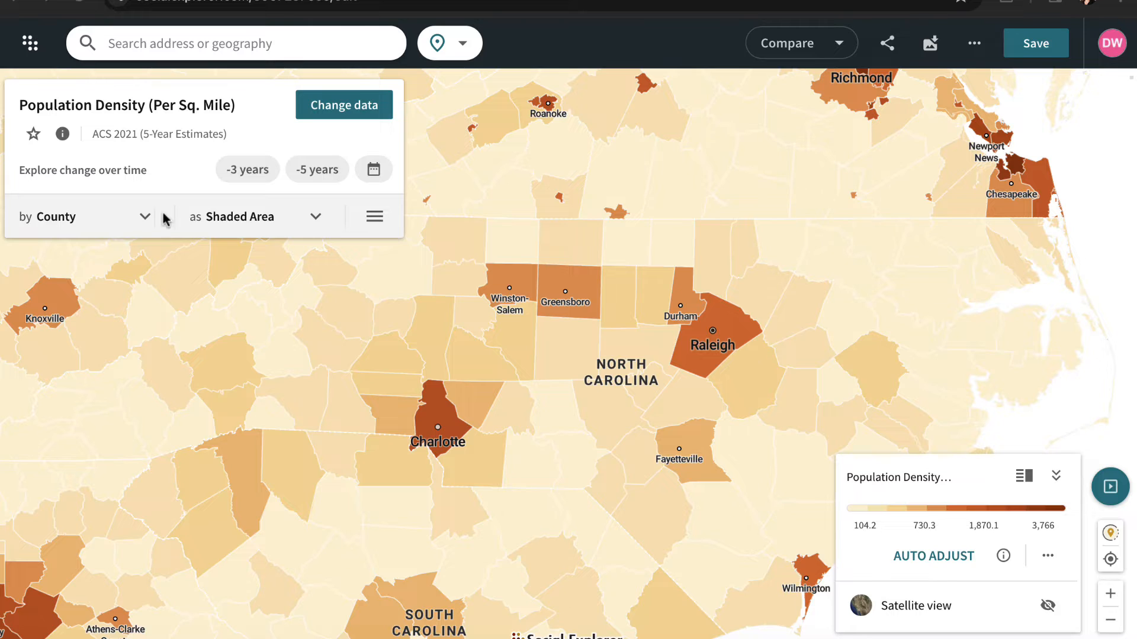
- Try the County Subdivision and Census Tract geography levels, and settle on Census Block Group
{"action": "left_click", "coordinate": [146, 218]}
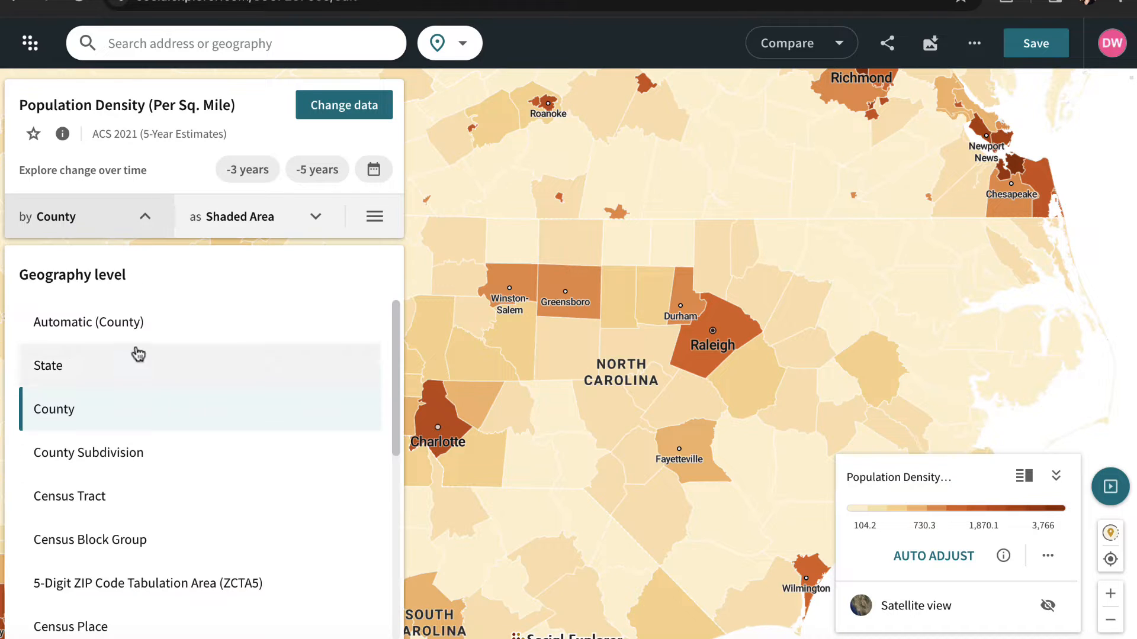
{"action": "left_click", "coordinate": [124, 455]}
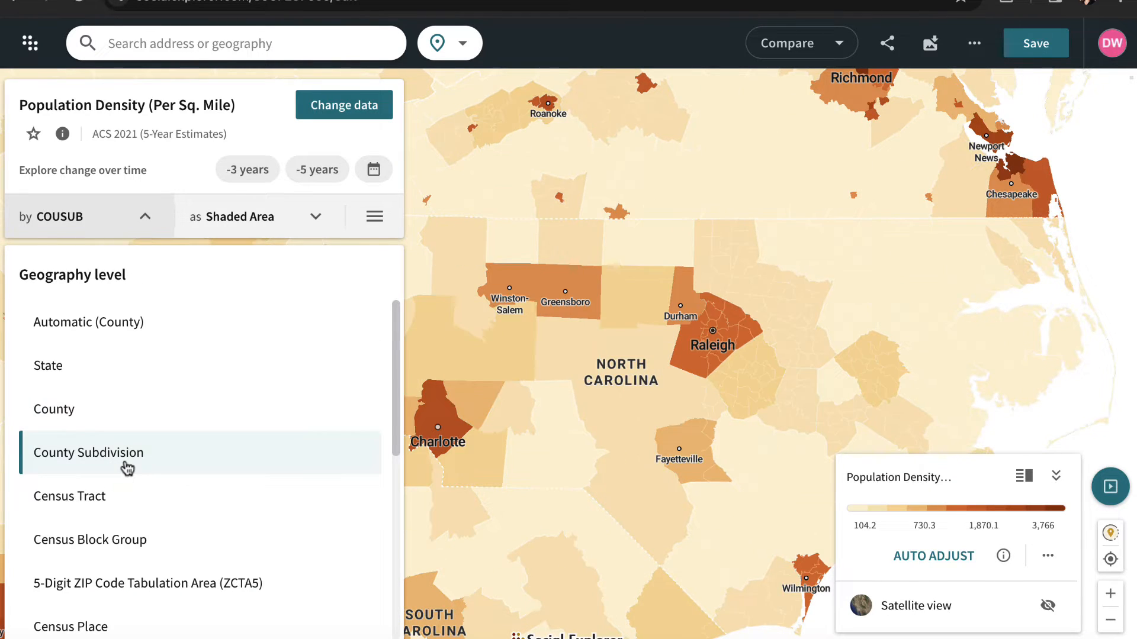
{"action": "left_click", "coordinate": [122, 497]}
{"action": "left_click", "coordinate": [122, 541]}
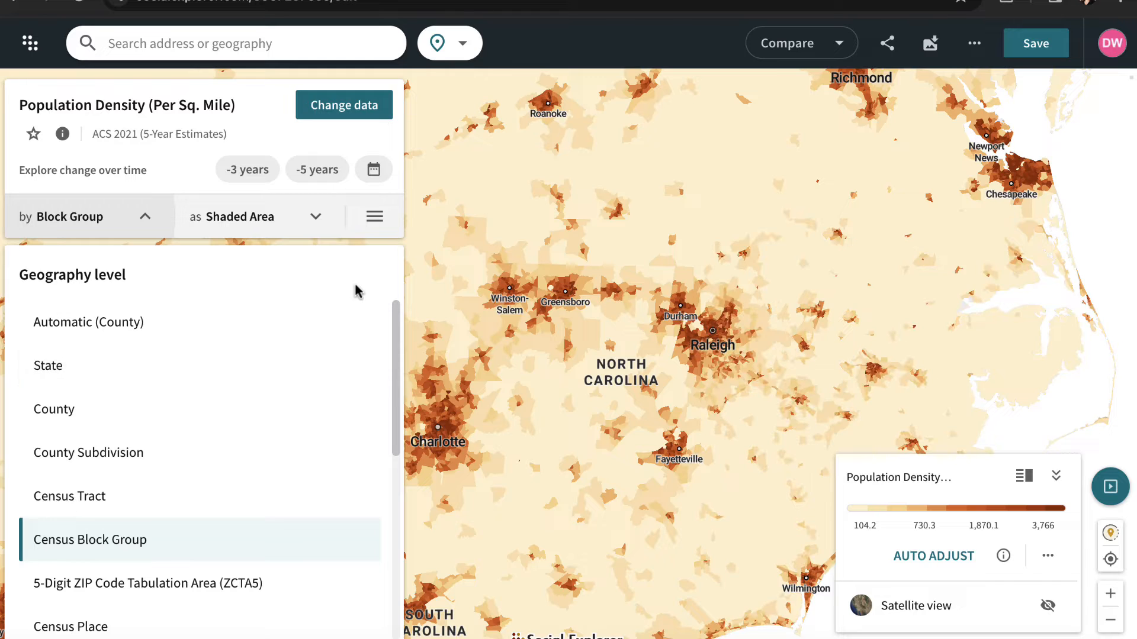
- Change the shaded area map's color palette to the sequential Coral palette
{"action": "left_click", "coordinate": [371, 220]}
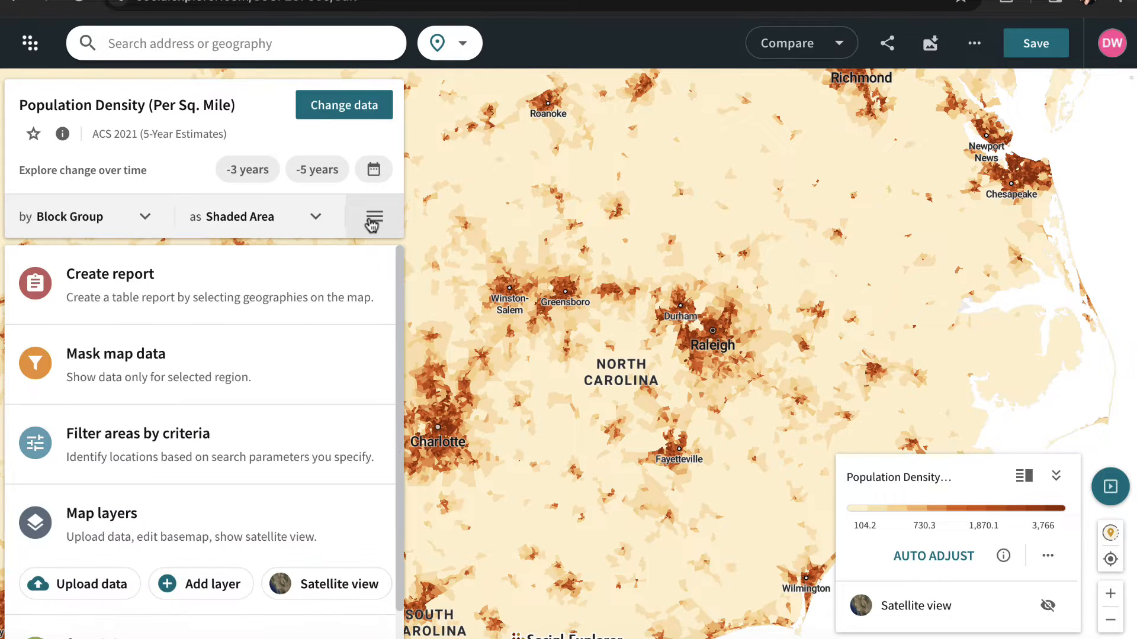
{"action": "left_click", "coordinate": [318, 229]}
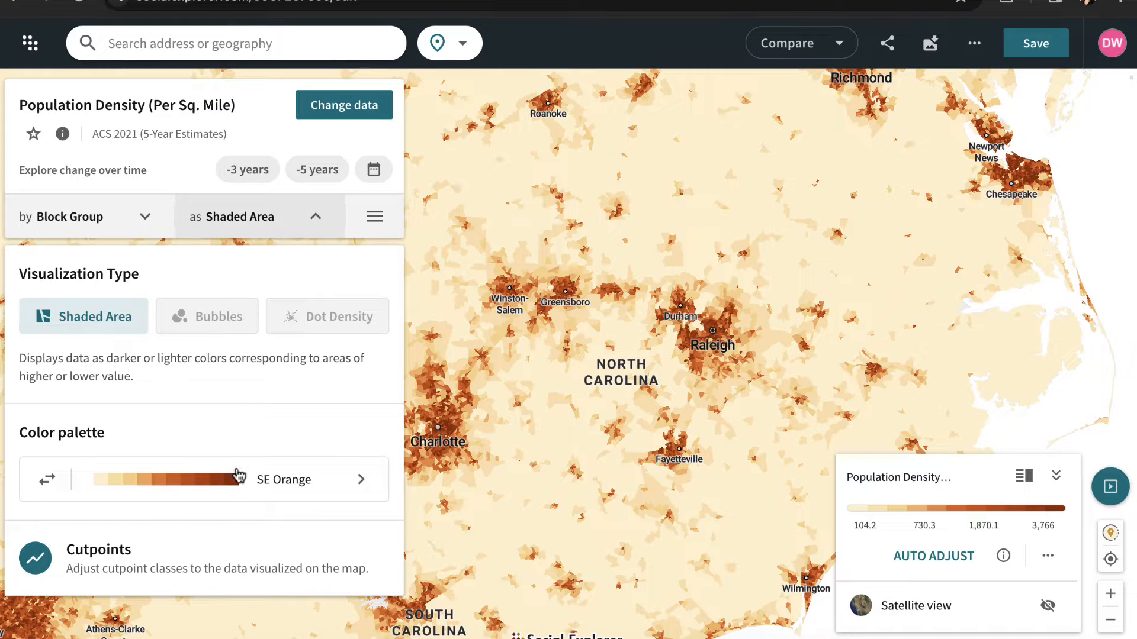
{"action": "left_click", "coordinate": [263, 486]}
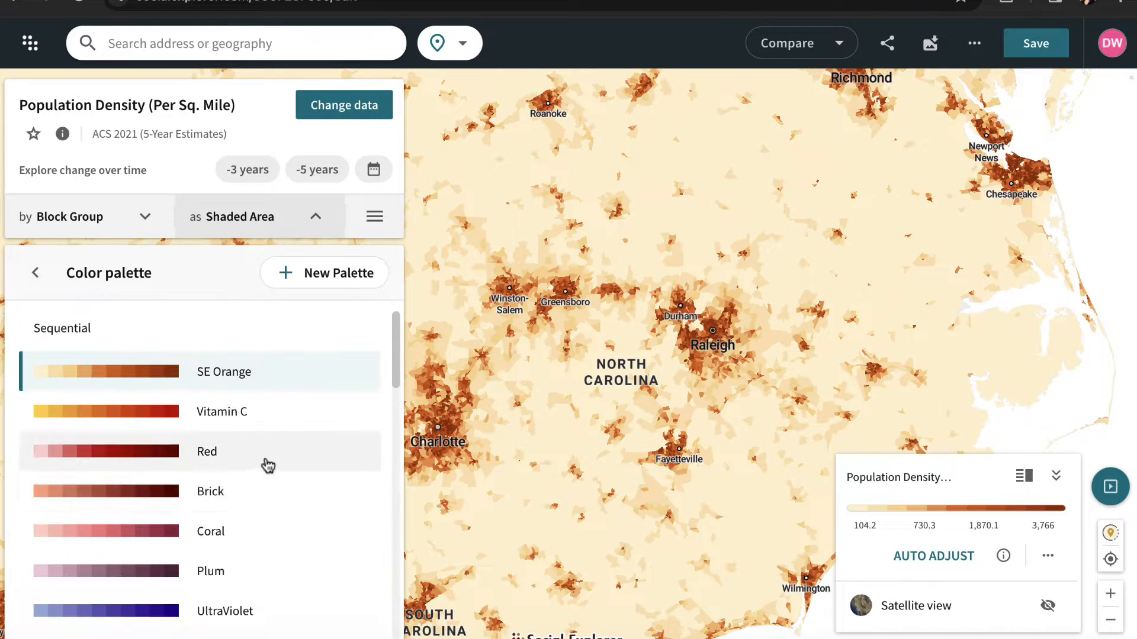
{"action": "left_click", "coordinate": [258, 531]}
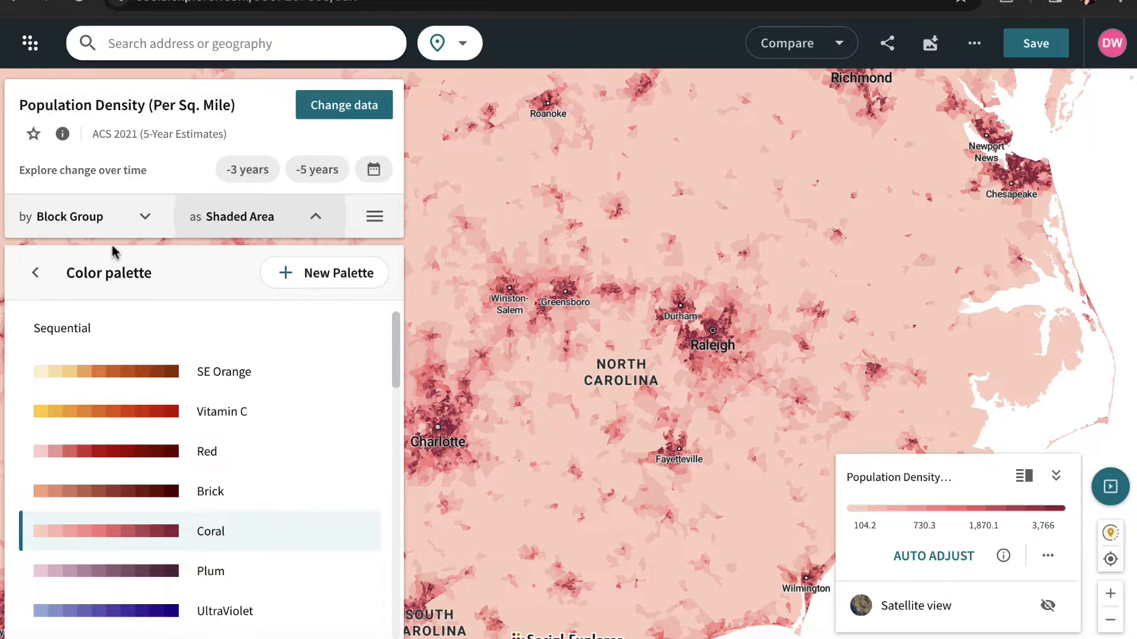
{"action": "left_click", "coordinate": [34, 275]}
- Mask the map data by State so that only North Carolina is shown
{"action": "left_click", "coordinate": [374, 217]}
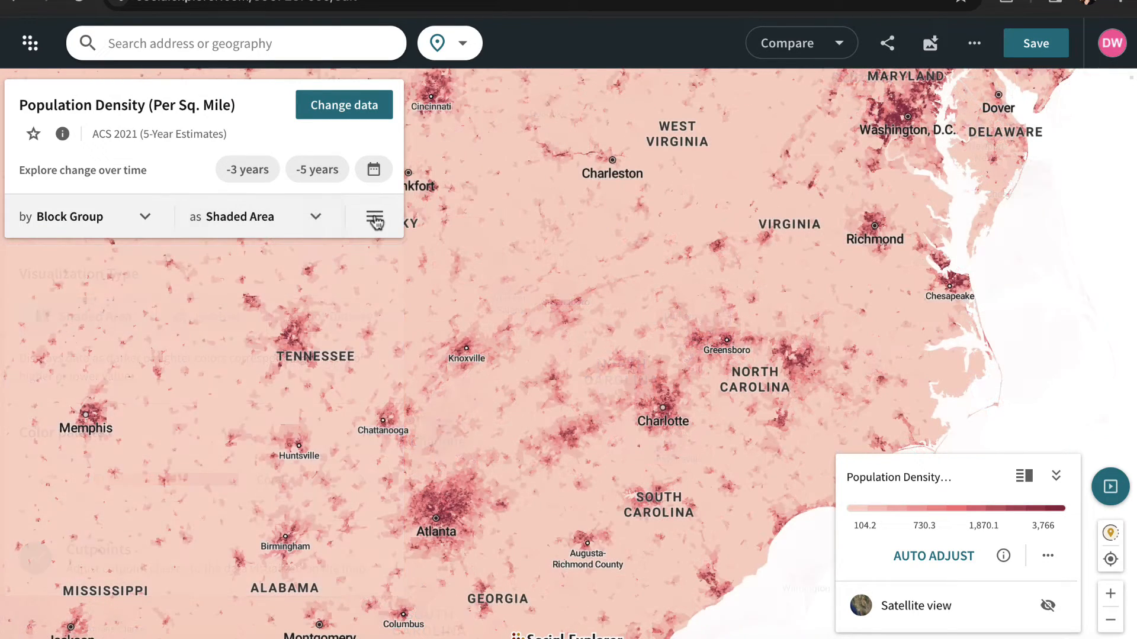
{"action": "left_click", "coordinate": [375, 220]}
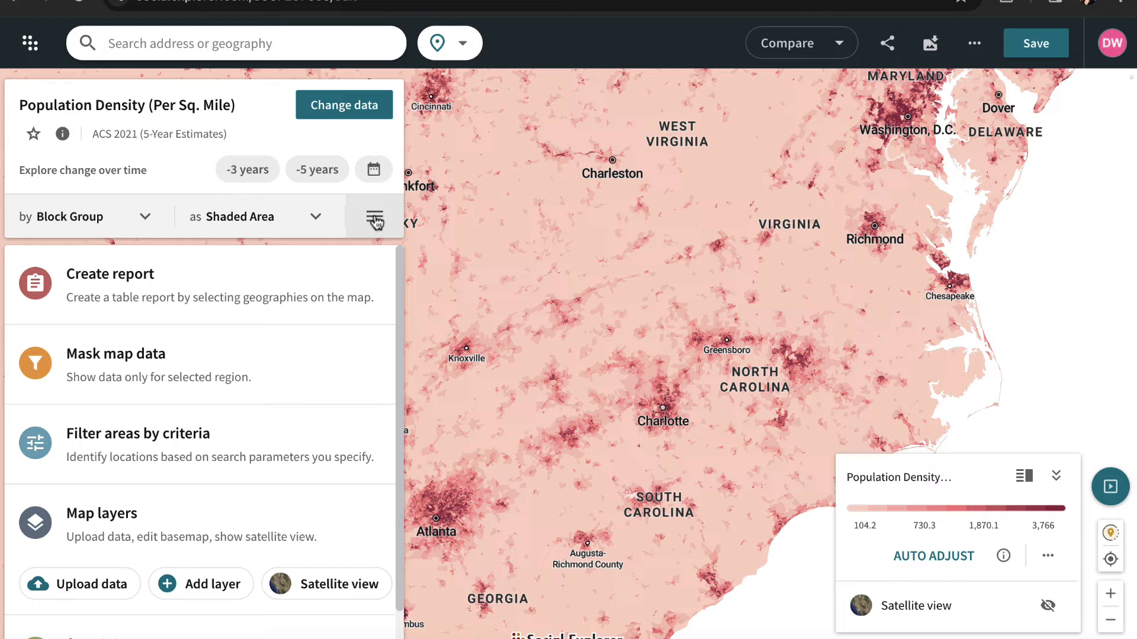
{"action": "left_click", "coordinate": [200, 388]}
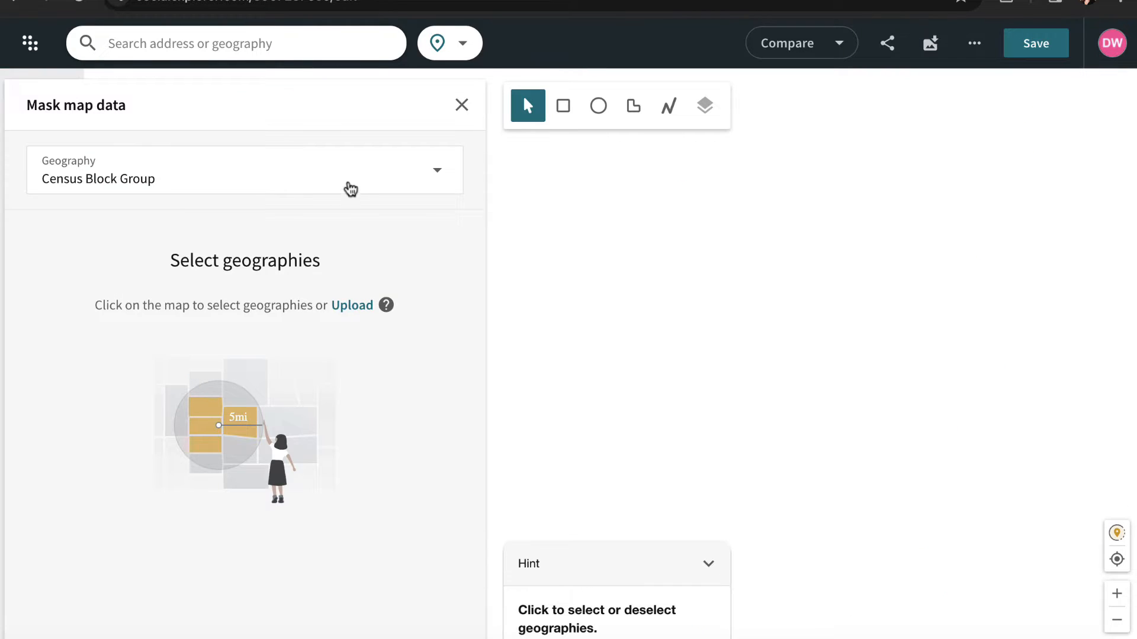
{"action": "left_click", "coordinate": [350, 188]}
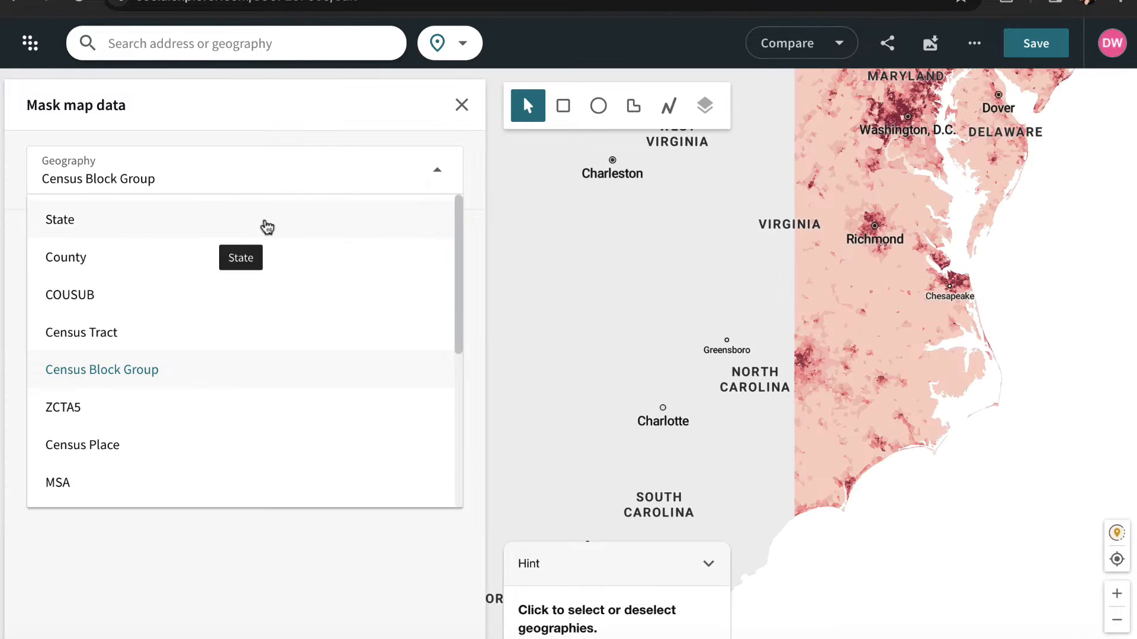
{"action": "left_click", "coordinate": [267, 227]}
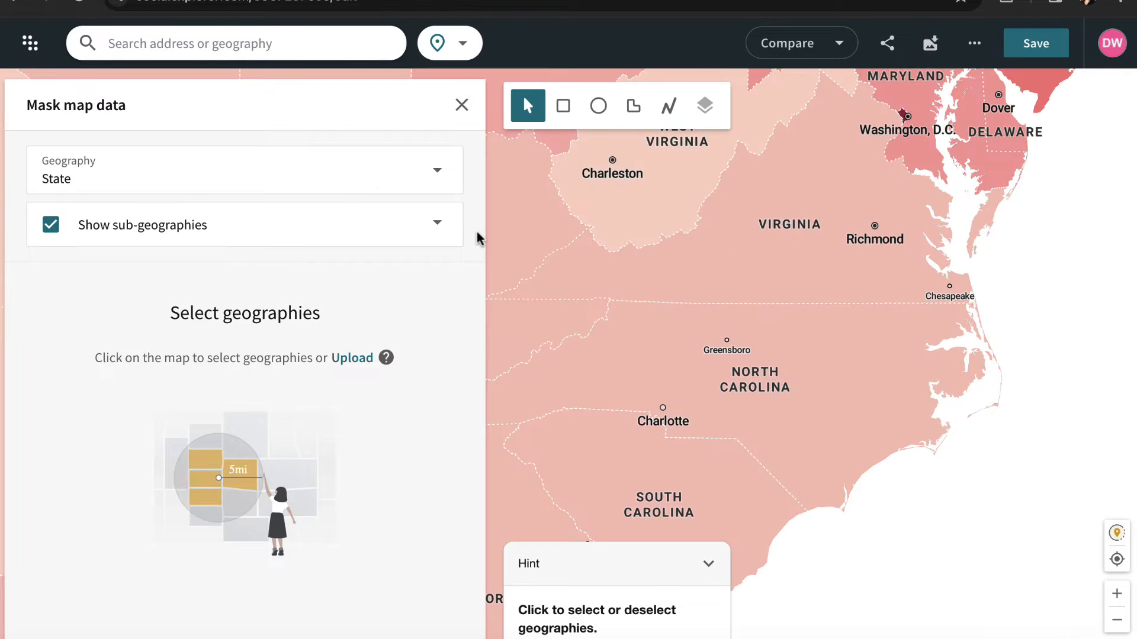
{"action": "left_click", "coordinate": [686, 360]}
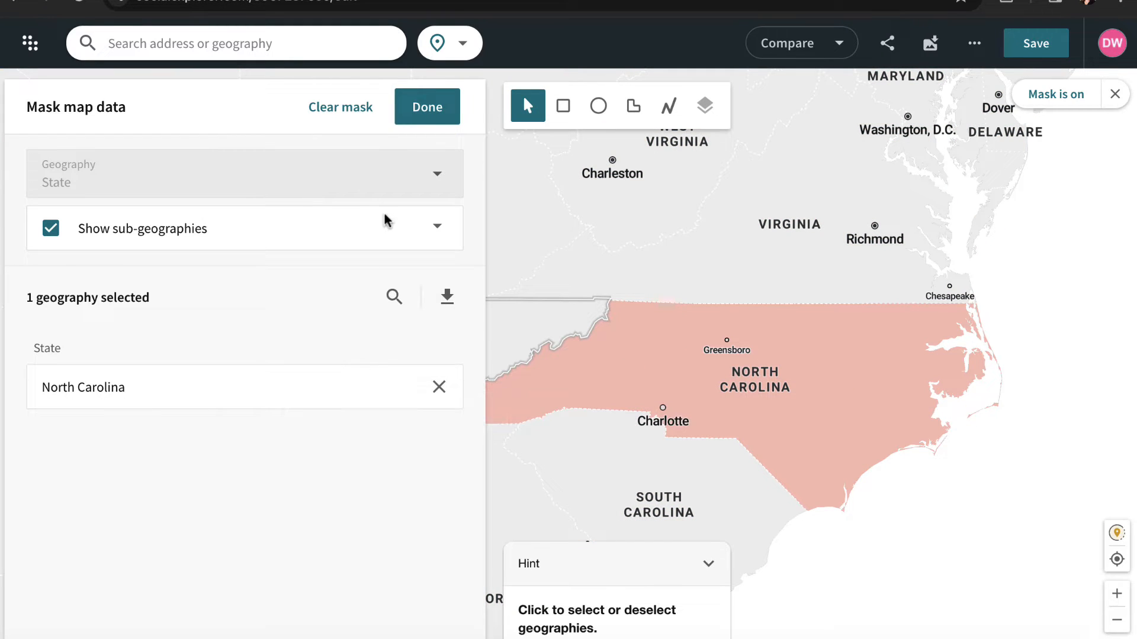
- Apply the North Carolina mask and reposition the map to show the whole state
{"action": "left_click", "coordinate": [421, 122]}
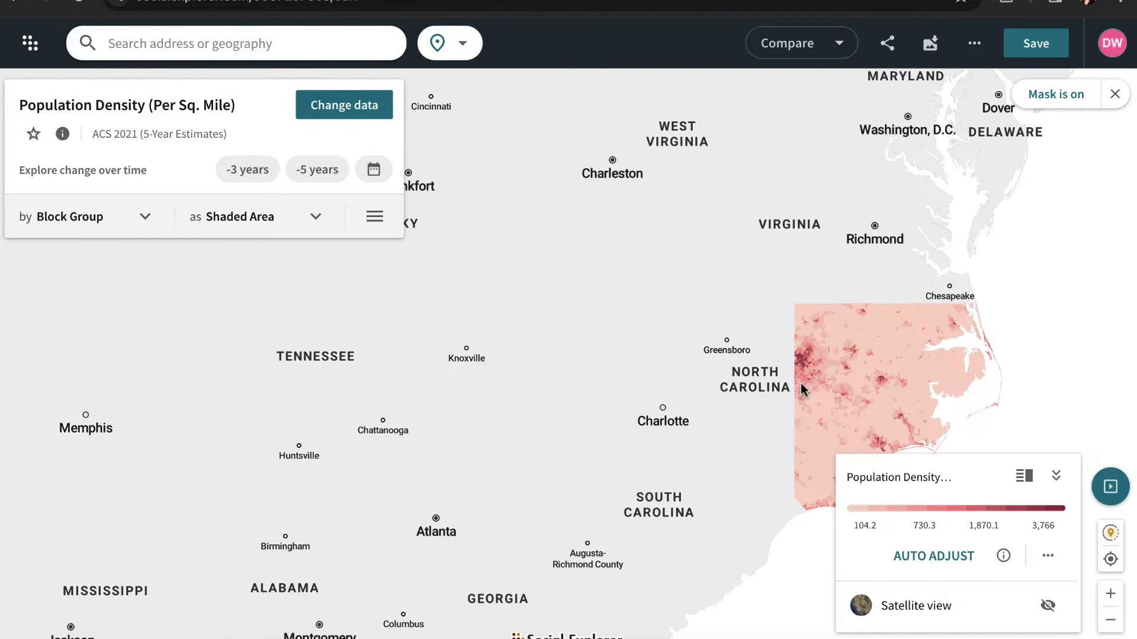
{"action": "left_click_drag", "start_coordinate": [802, 390], "coordinate": [744, 381]}
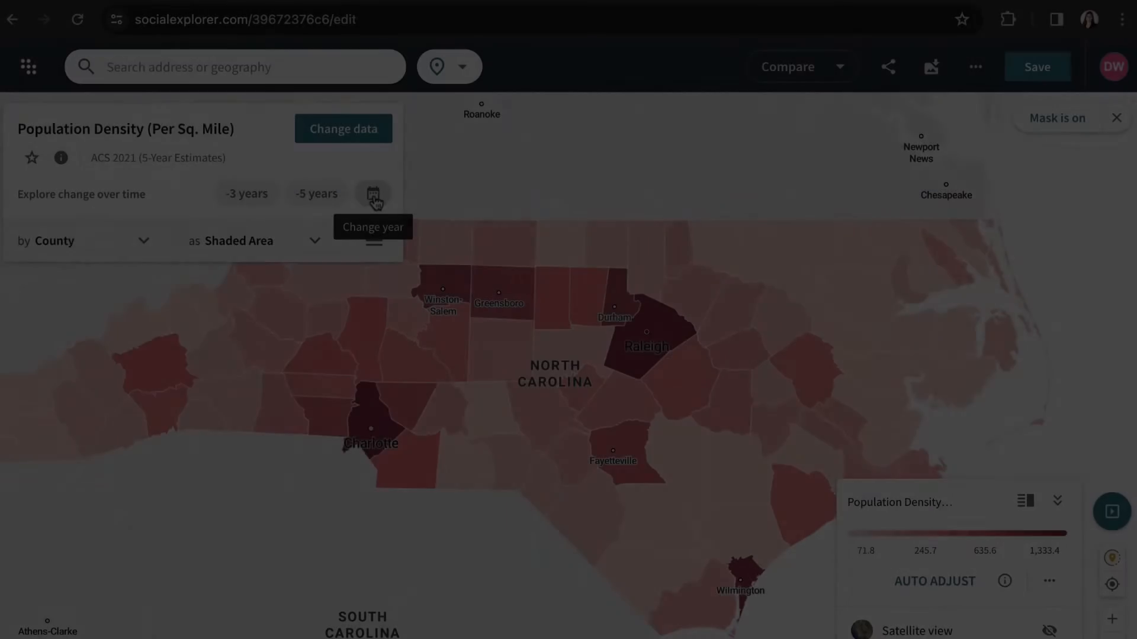
- Set the time period to show the change in population density from 2011 to 2021
{"action": "left_click", "coordinate": [373, 195]}
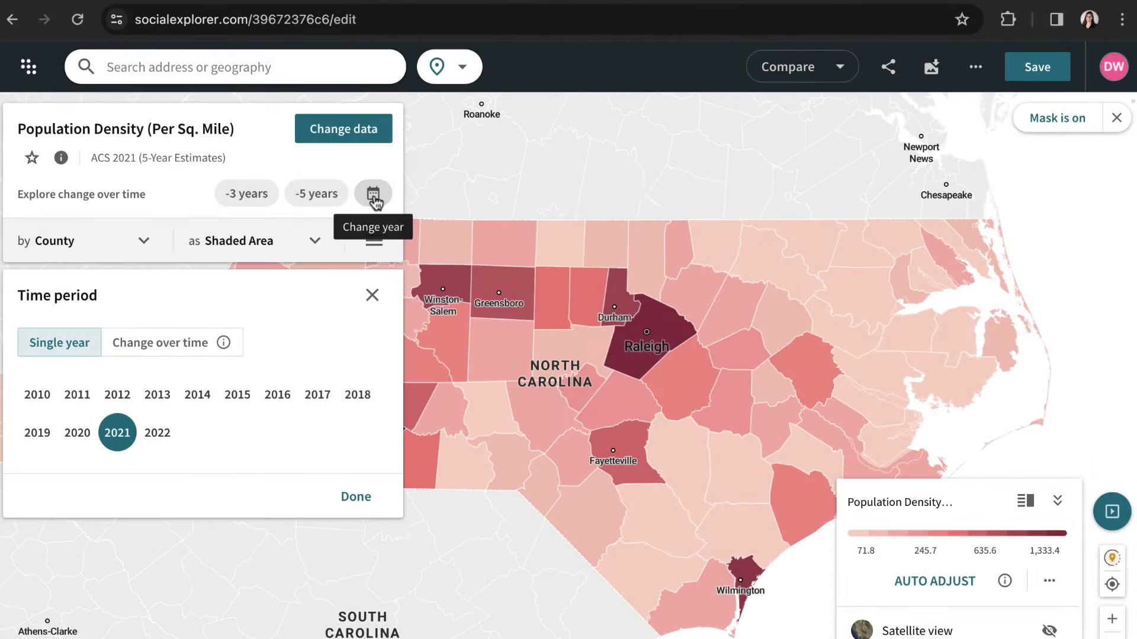
{"action": "left_click", "coordinate": [137, 349]}
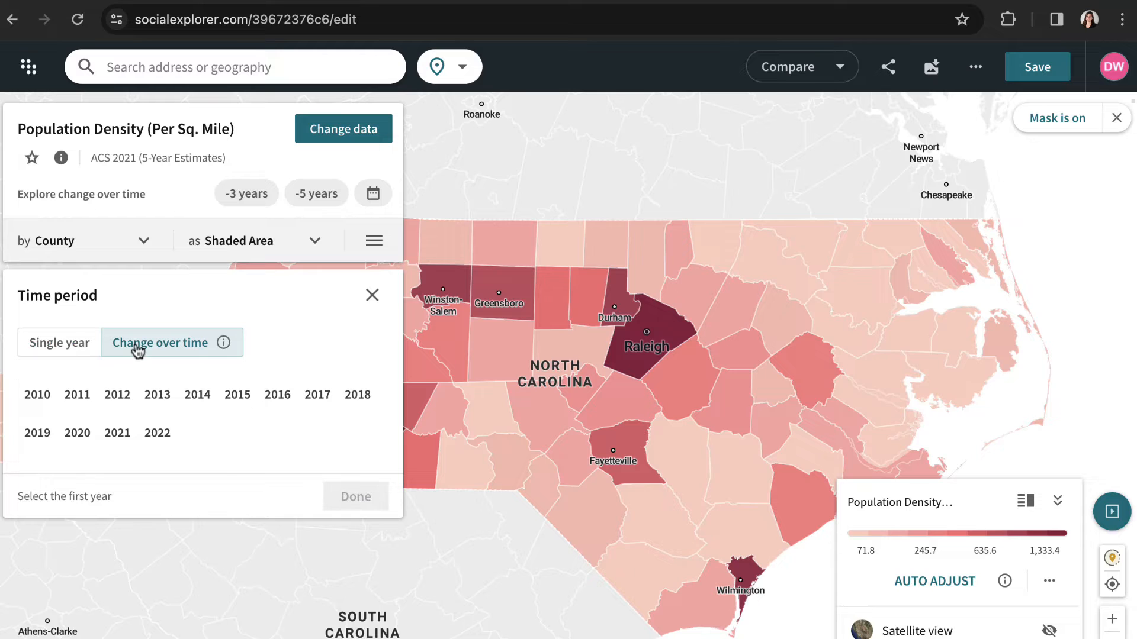
{"action": "left_click", "coordinate": [77, 394]}
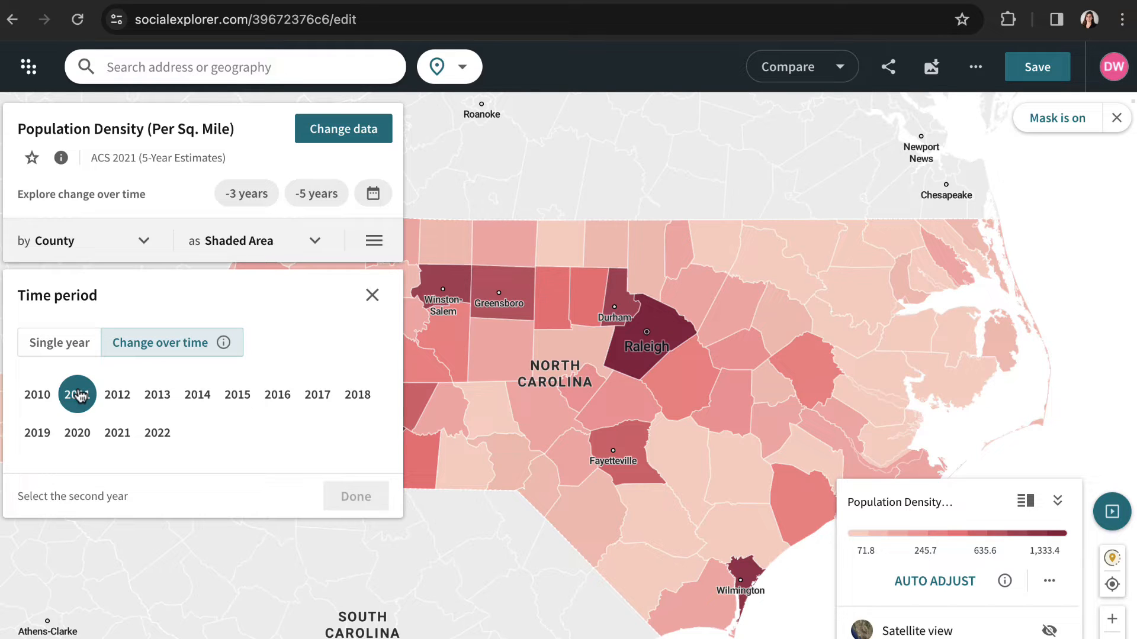
{"action": "left_click", "coordinate": [118, 435]}
{"action": "left_click", "coordinate": [356, 499]}
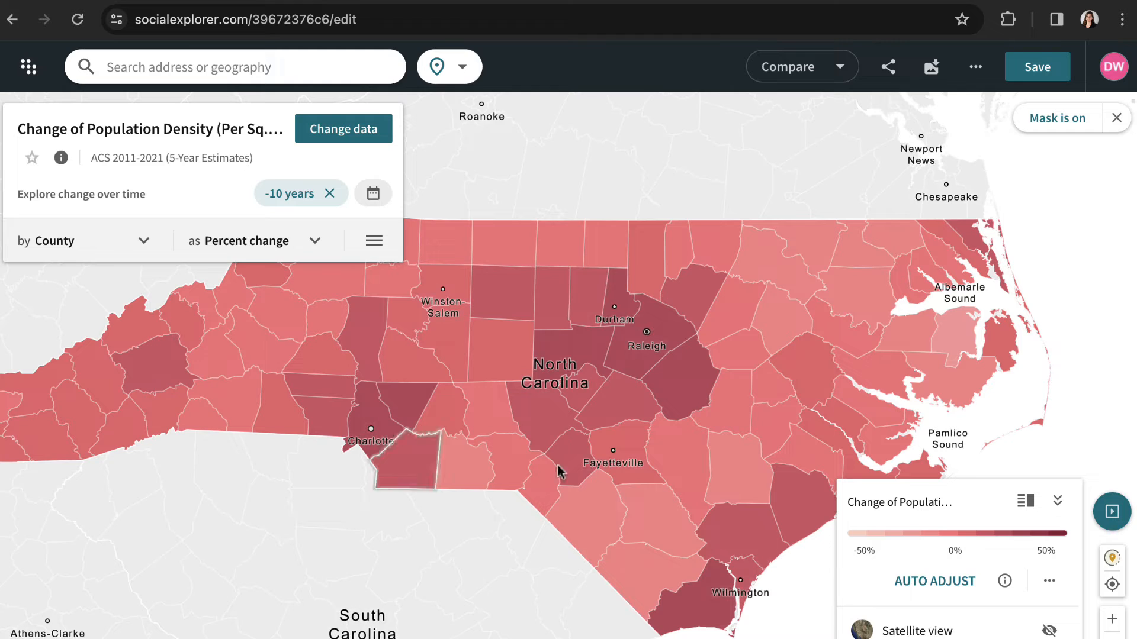
- Auto-adjust the percent change color scale and inspect the values for Johnston and Cabarrus counties
{"action": "mouse_move", "coordinate": [768, 506]}
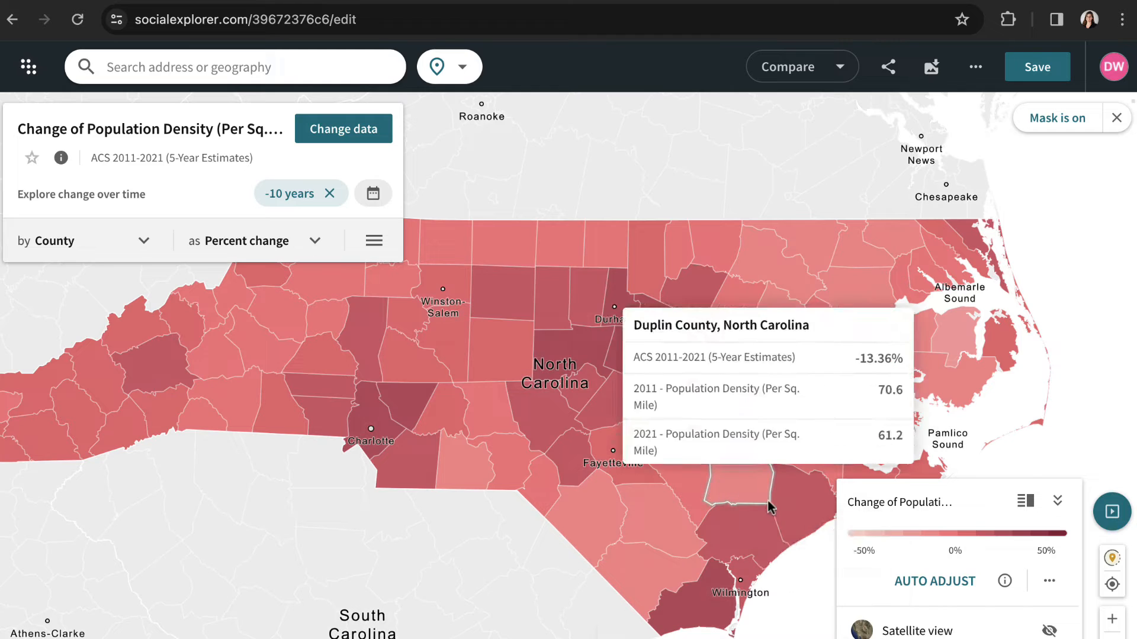
{"action": "left_click", "coordinate": [937, 583]}
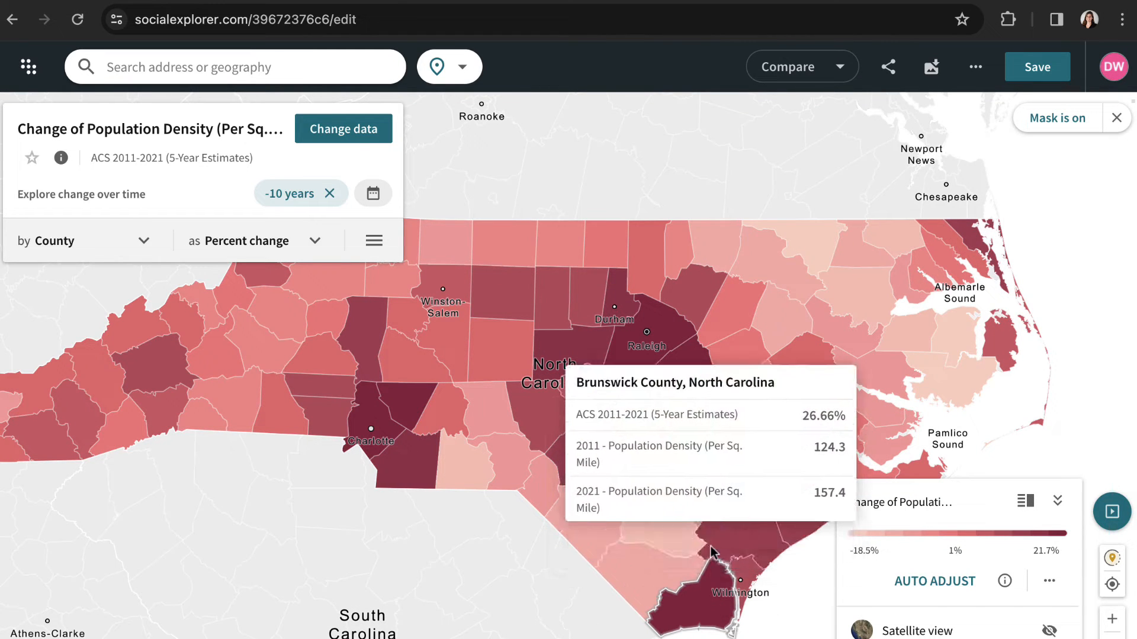
{"action": "mouse_move", "coordinate": [685, 405]}
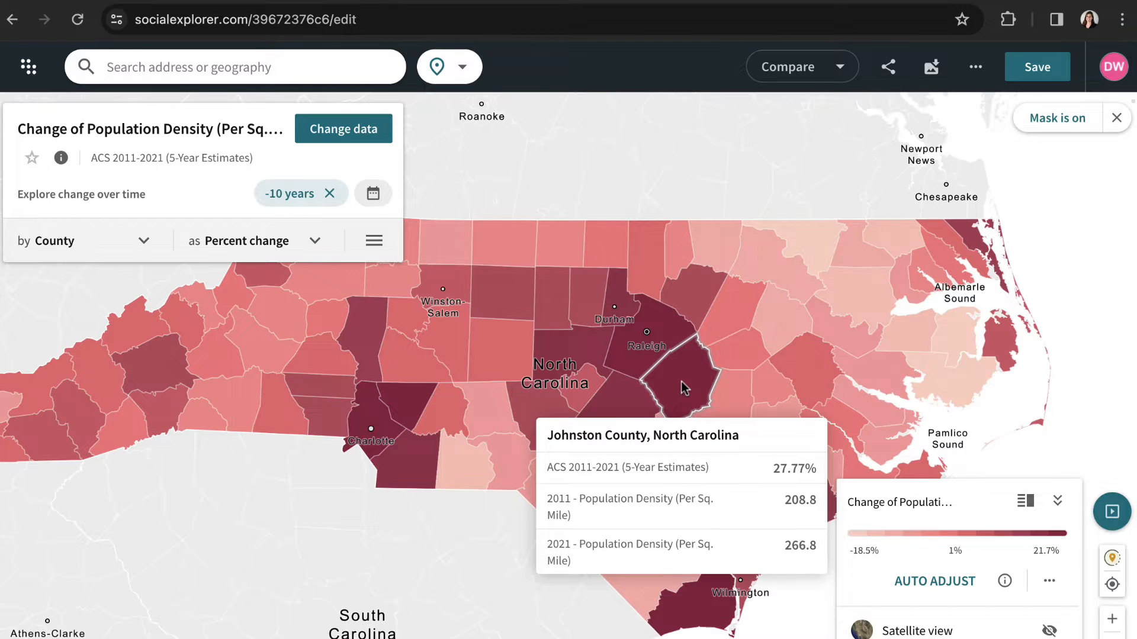
{"action": "mouse_move", "coordinate": [399, 408]}
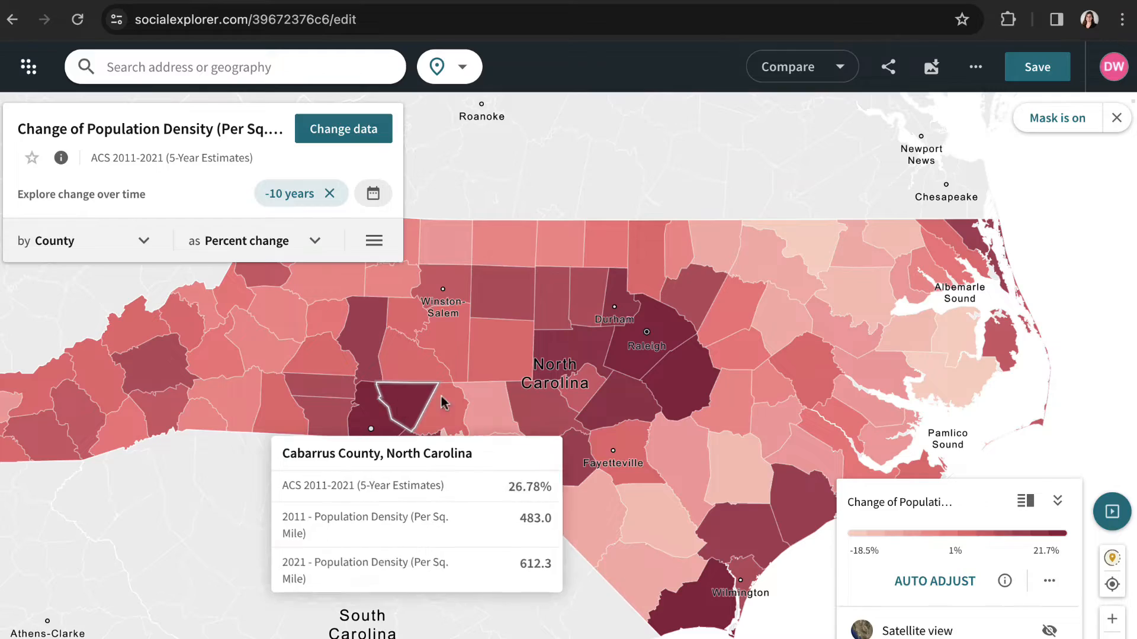
- Change the mapped data to the 2021 Occupation variable Arts, Entertainment, and Recreation, and Accommodation and Food Services
{"action": "left_click", "coordinate": [366, 112]}
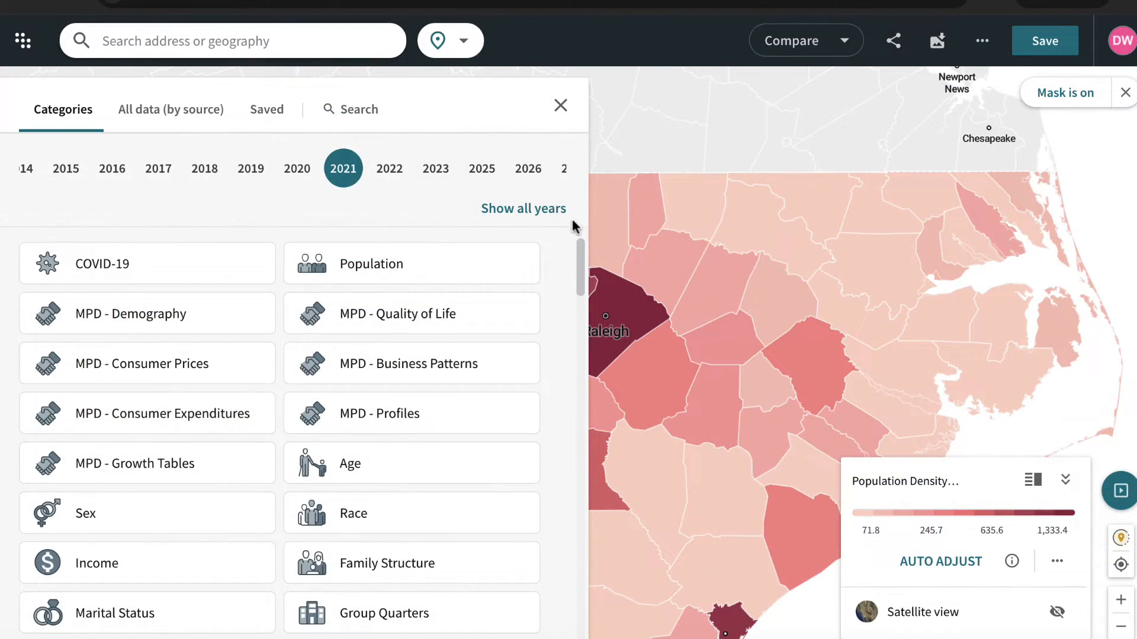
{"action": "left_click_drag", "start_coordinate": [577, 251], "coordinate": [579, 312]}
{"action": "left_click", "coordinate": [174, 397]}
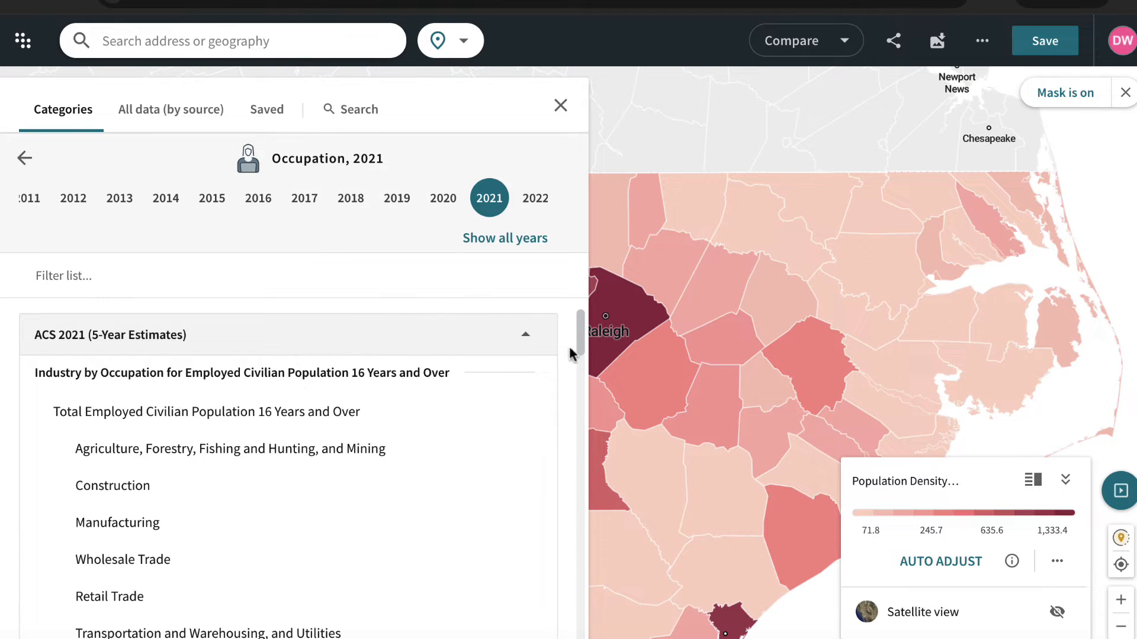
{"action": "left_click_drag", "start_coordinate": [577, 331], "coordinate": [576, 352]}
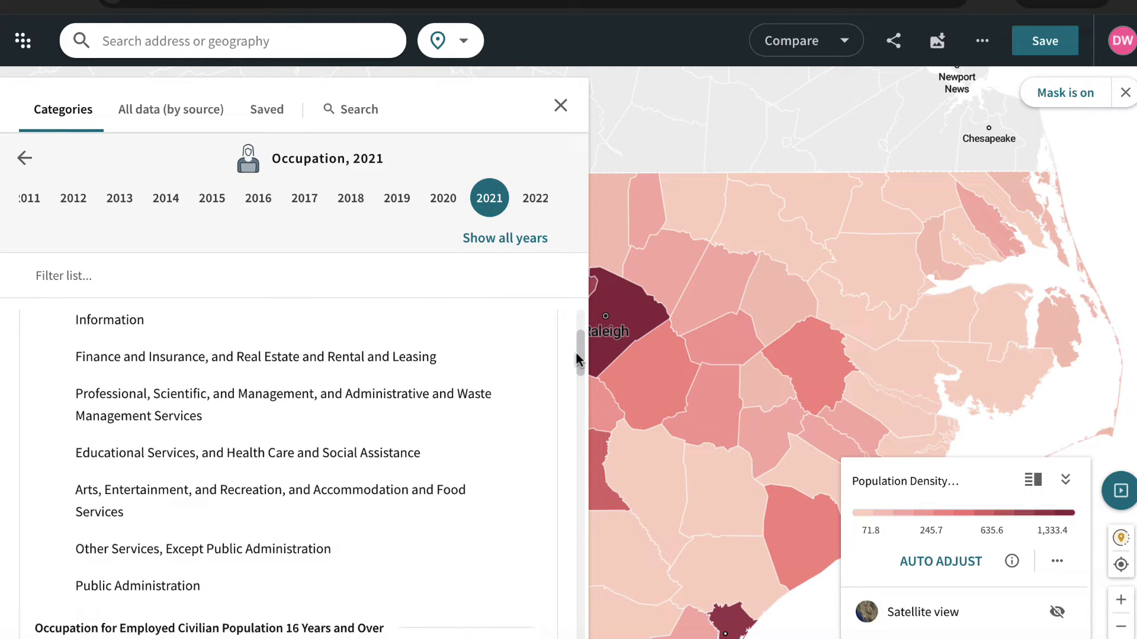
{"action": "left_click", "coordinate": [373, 492]}
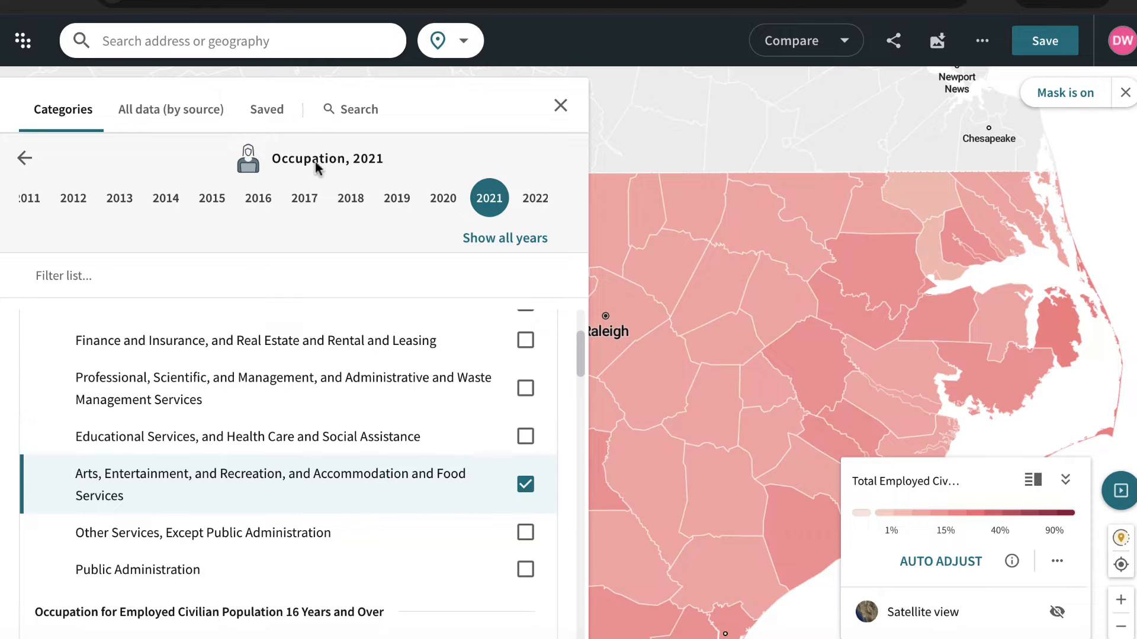
{"action": "left_click", "coordinate": [25, 159]}
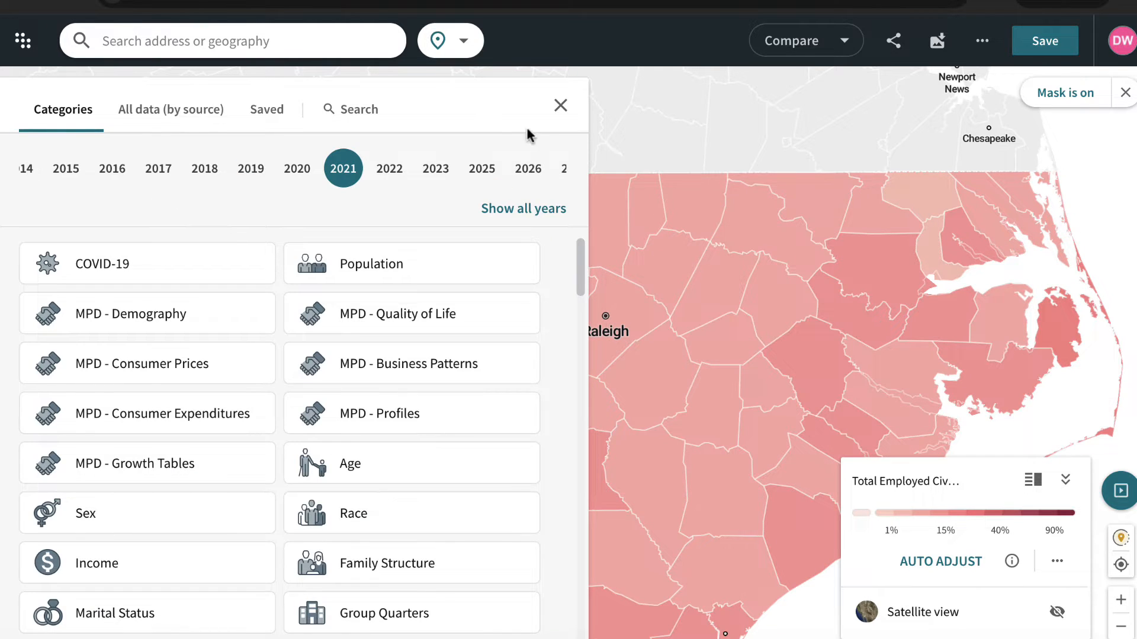
{"action": "left_click", "coordinate": [560, 106]}
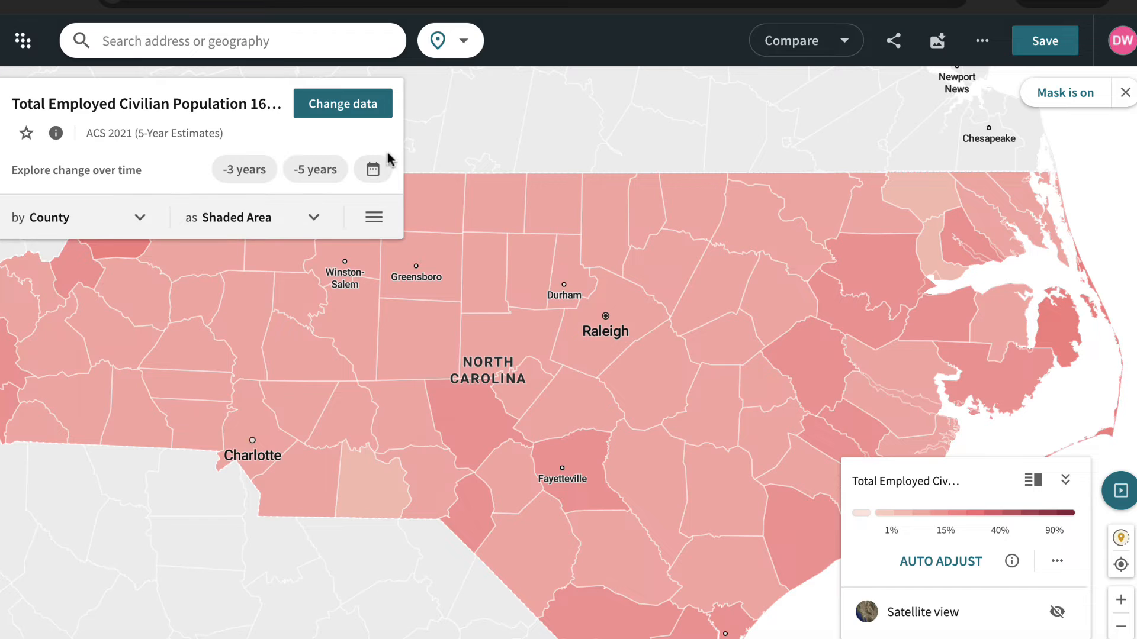
- Remove North Carolina from the map data mask so that the surrounding states' data is shown
{"action": "left_click", "coordinate": [379, 228]}
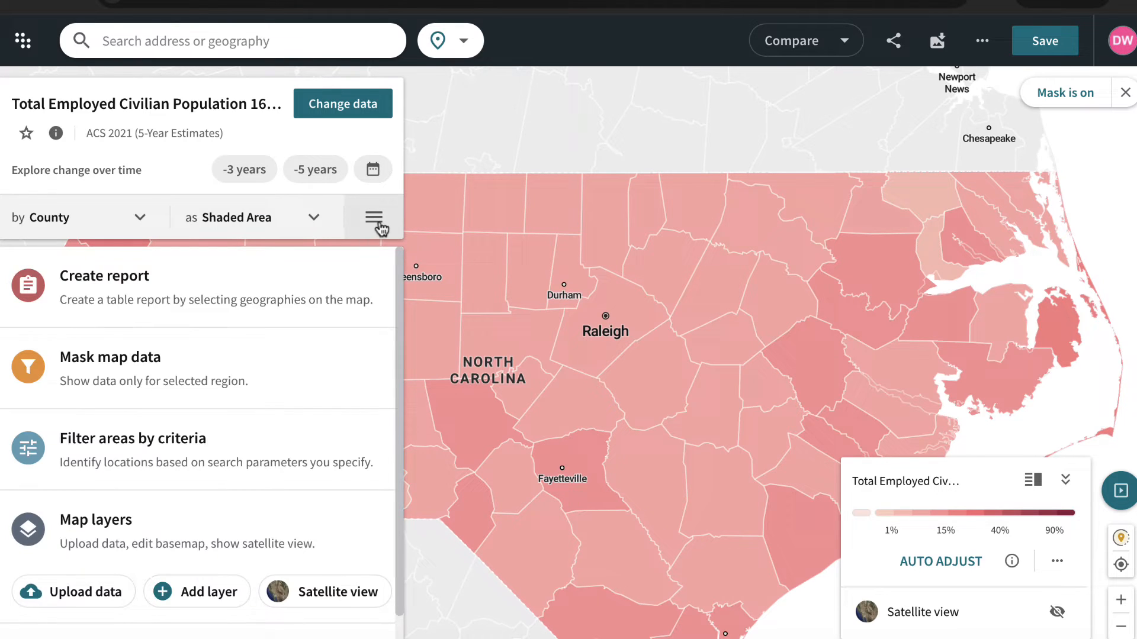
{"action": "left_click", "coordinate": [297, 399]}
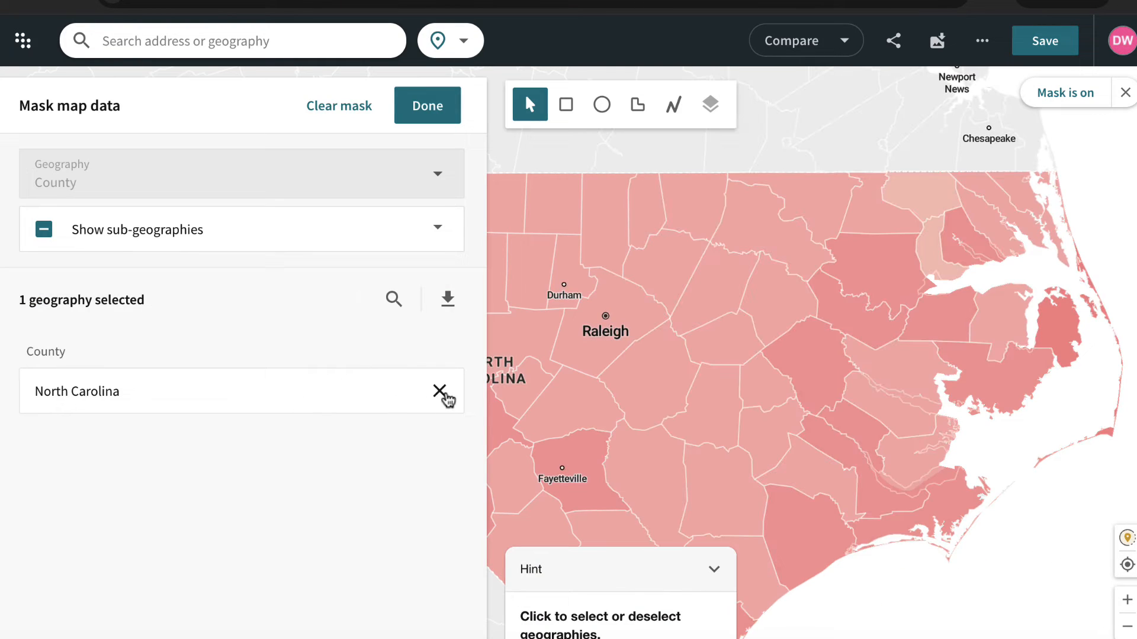
{"action": "left_click", "coordinate": [440, 392]}
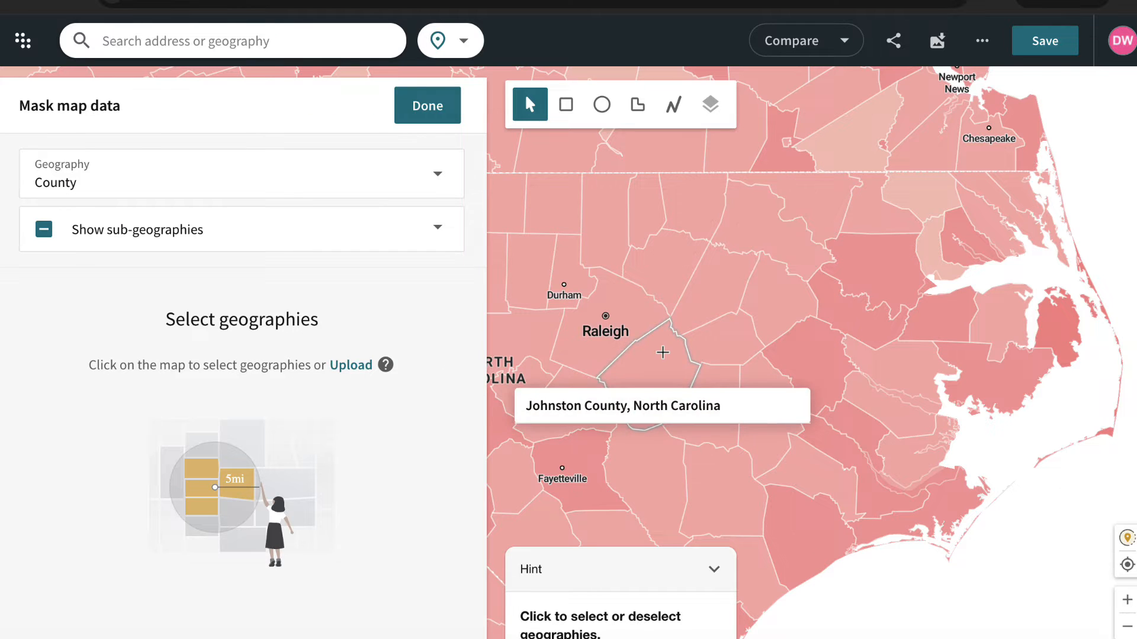
{"action": "left_click", "coordinate": [1126, 629]}
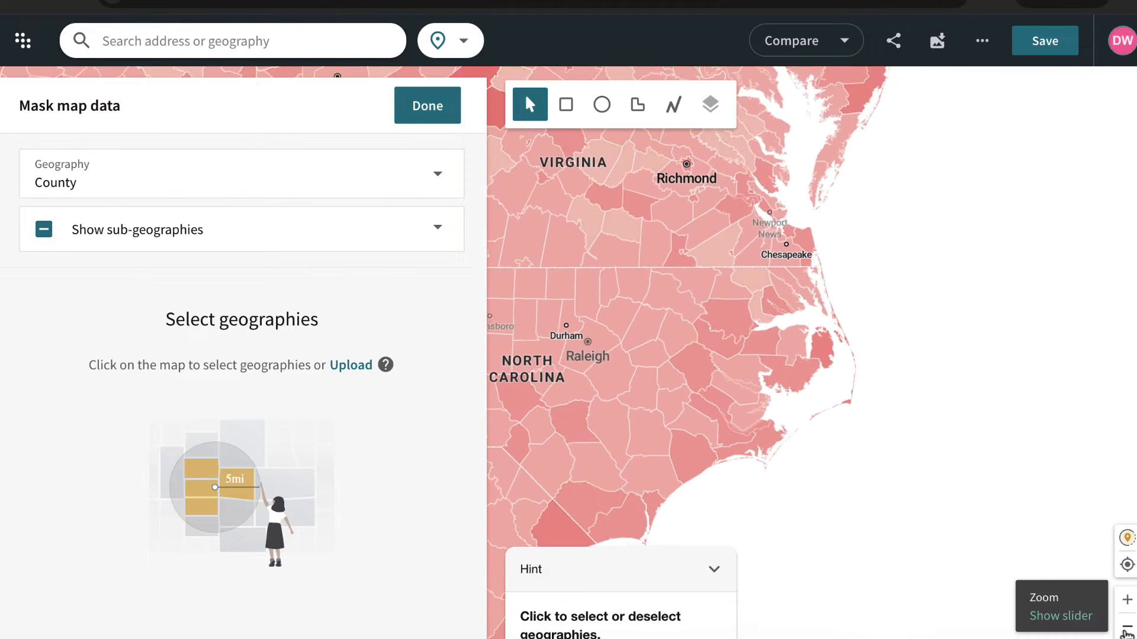
{"action": "left_click_drag", "start_coordinate": [800, 501], "coordinate": [779, 485]}
{"action": "left_click", "coordinate": [442, 110]}
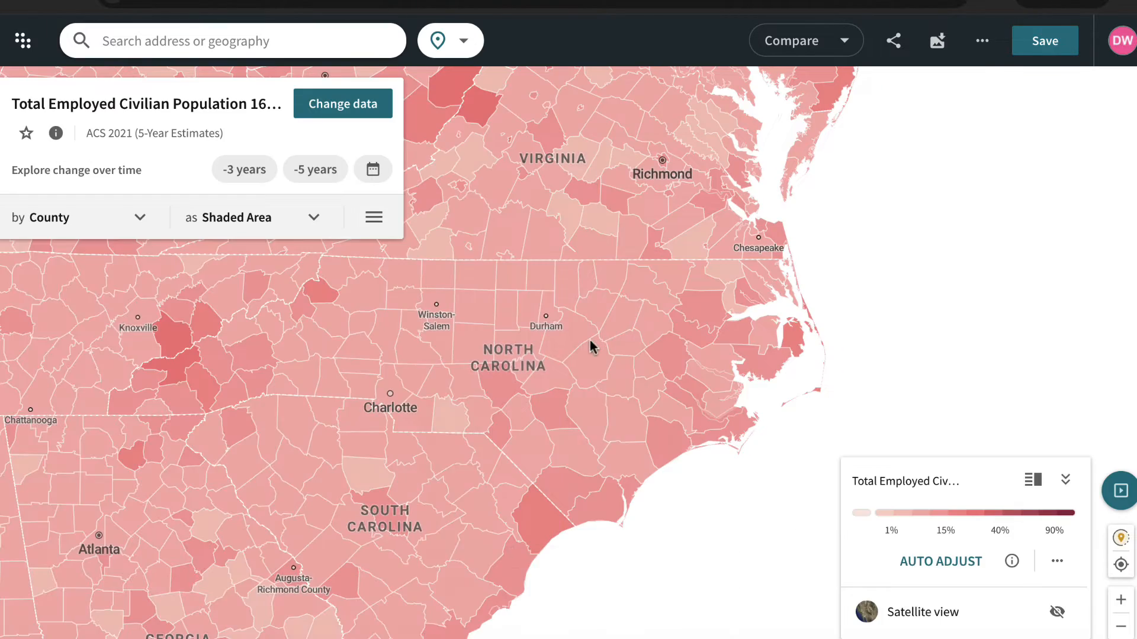
- Auto-adjust the color scale to the wider region and examine the county data down to Florida
{"action": "left_click_drag", "start_coordinate": [590, 340], "coordinate": [707, 332]}
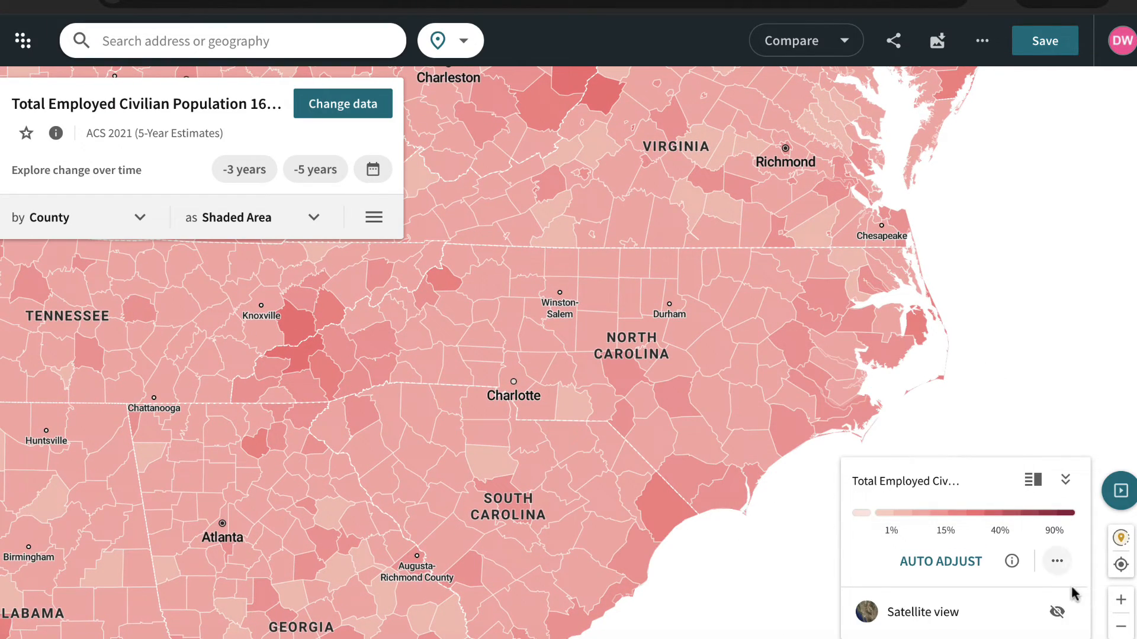
{"action": "left_click", "coordinate": [1120, 626]}
{"action": "left_click", "coordinate": [936, 561]}
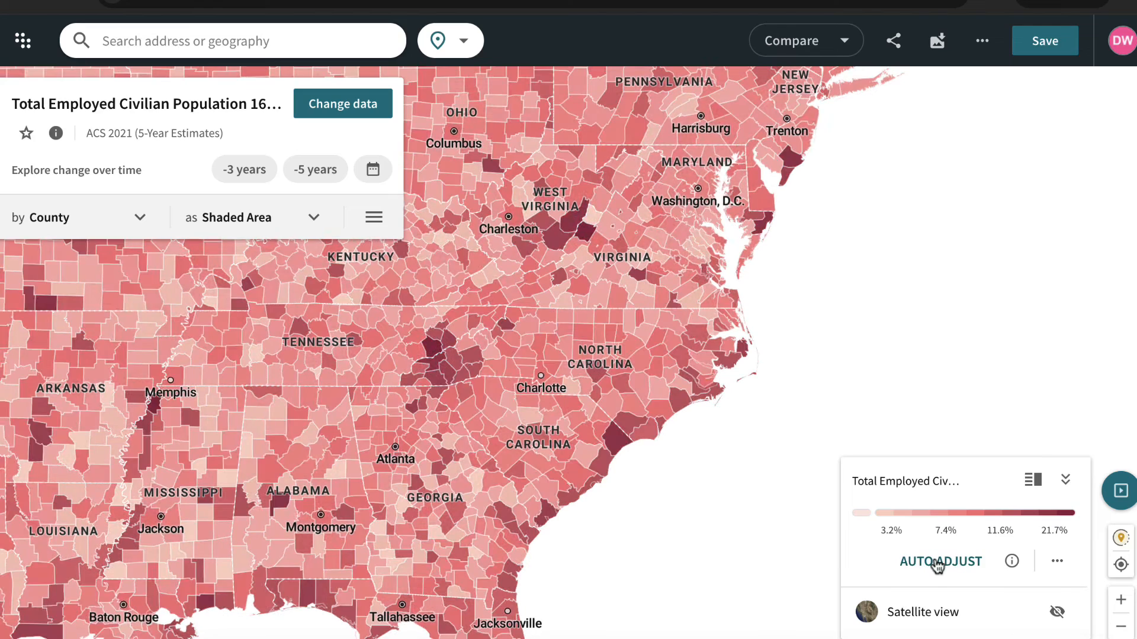
{"action": "left_click_drag", "start_coordinate": [653, 599], "coordinate": [659, 431]}
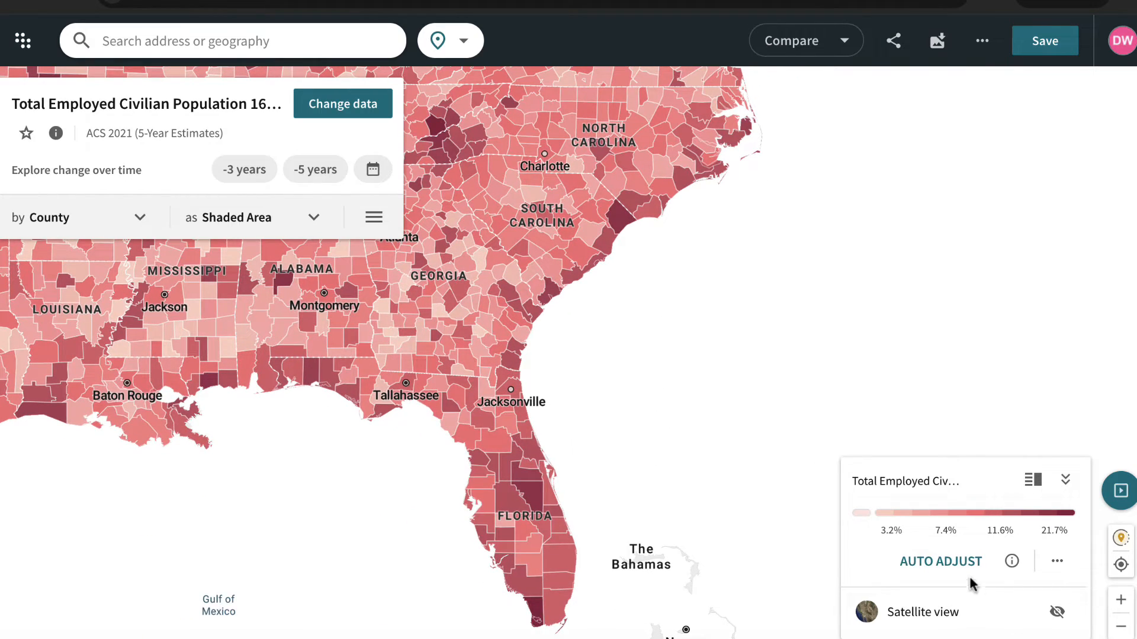
{"action": "scroll", "coordinate": [495, 487], "scroll_direction": "down", "scroll_amount": 3}
- Set the geography level to State and view the employment data across the eastern states
{"action": "left_click", "coordinate": [145, 219]}
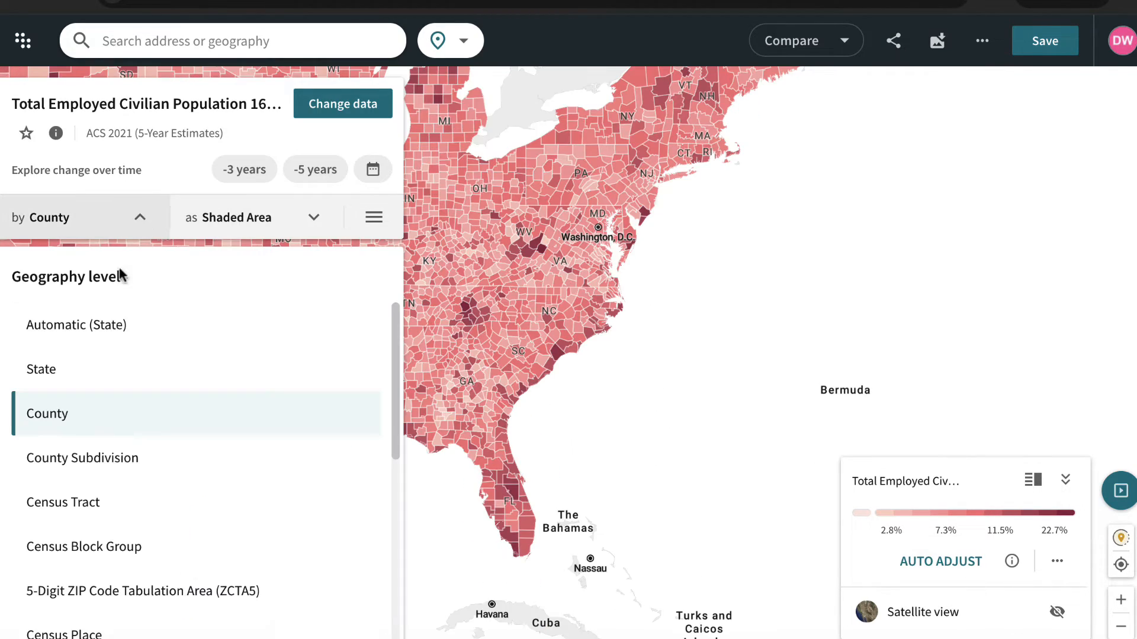
{"action": "left_click", "coordinate": [116, 368]}
{"action": "mouse_move", "coordinate": [514, 521]}
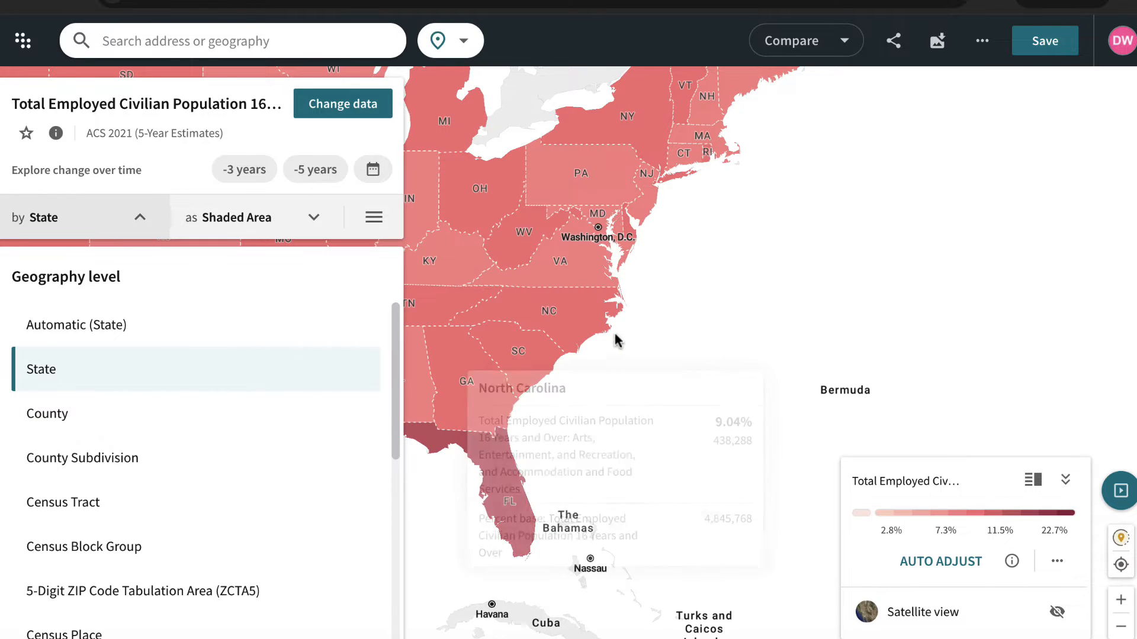
{"action": "left_click_drag", "start_coordinate": [623, 412], "coordinate": [746, 479]}
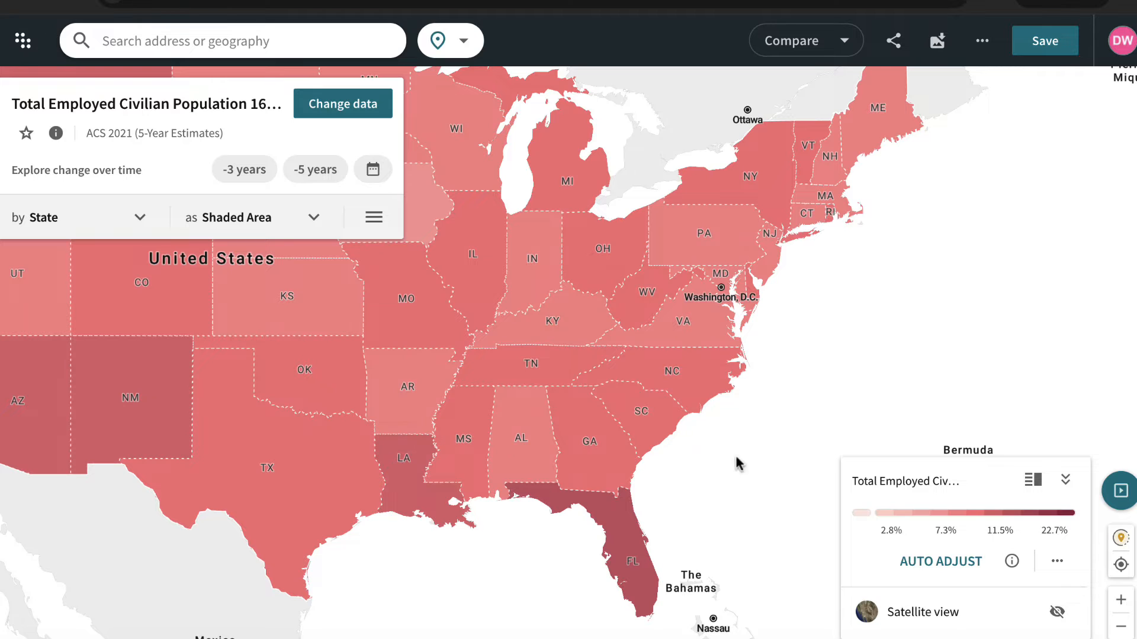
{"action": "left_click", "coordinate": [694, 1]}
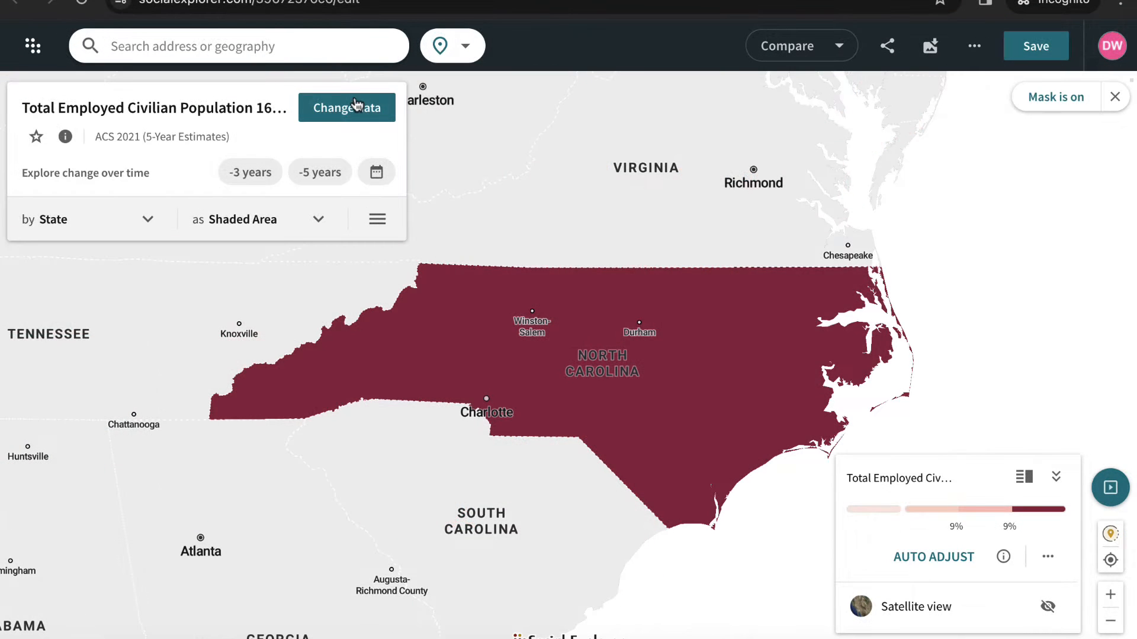
- Search the data for "internet access" and map No Internet Access from the ACS2021_5yr table Internet Subscriptions In Household
{"action": "left_click", "coordinate": [356, 112]}
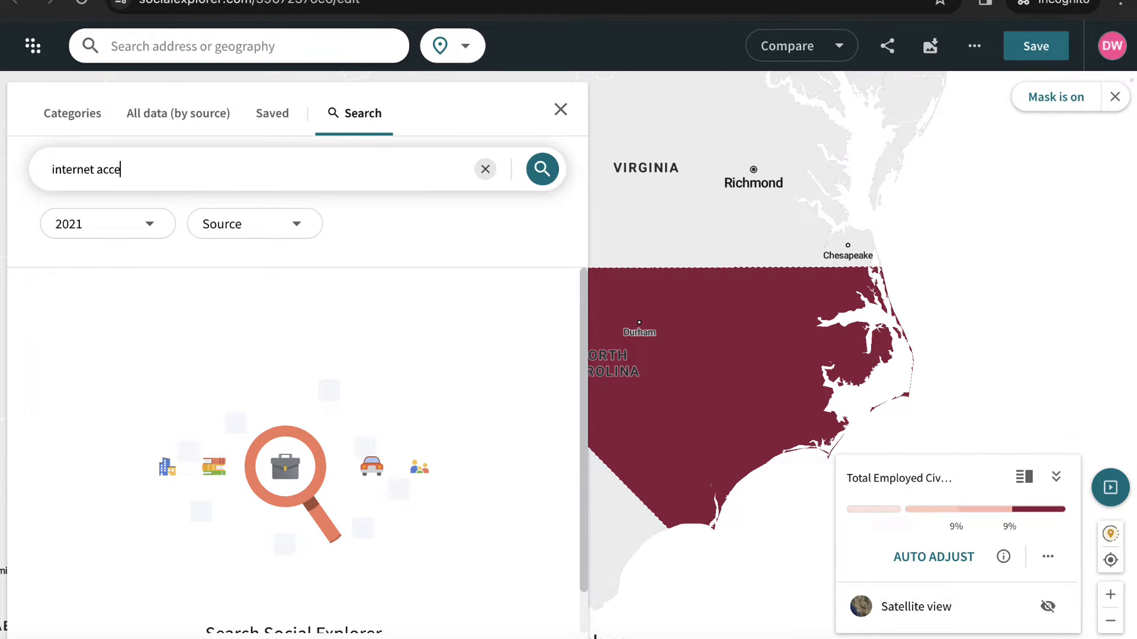
{"action": "key", "text": "Return"}
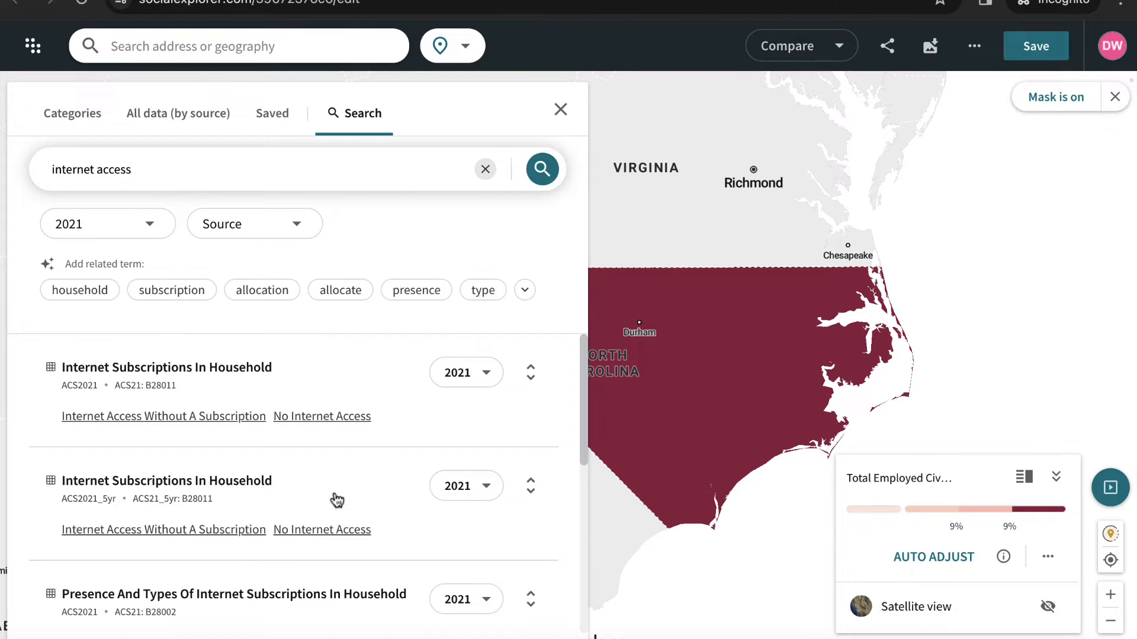
{"action": "left_click", "coordinate": [327, 531]}
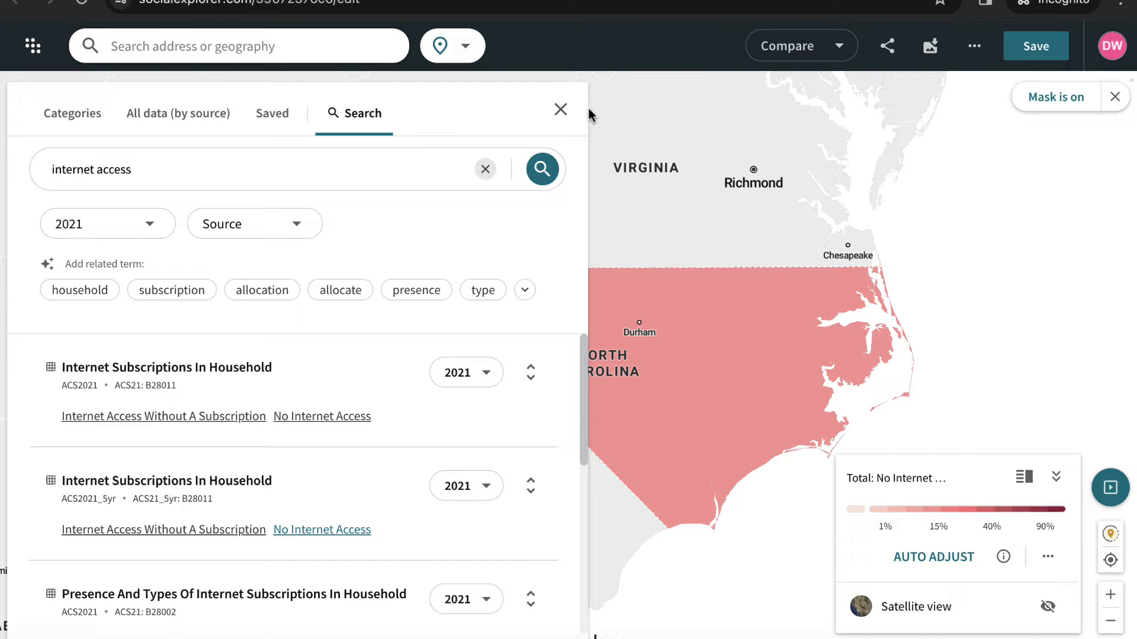
{"action": "left_click", "coordinate": [564, 112]}
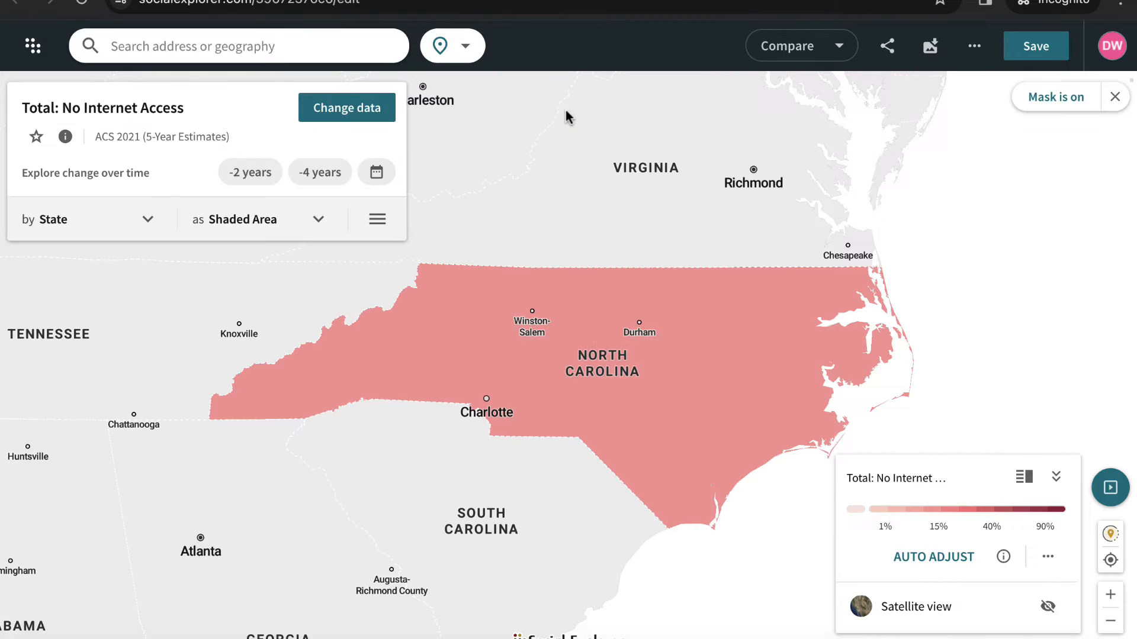
- Set the geography level to County and auto-adjust the color scale of the No Internet Access map
{"action": "left_click", "coordinate": [142, 214]}
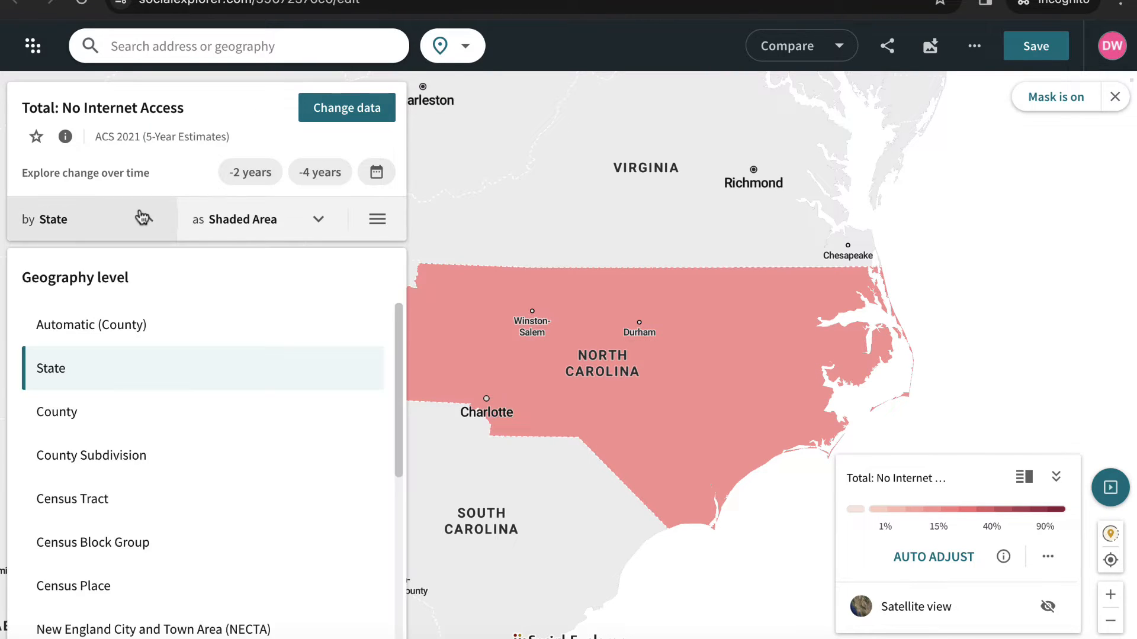
{"action": "left_click", "coordinate": [103, 412]}
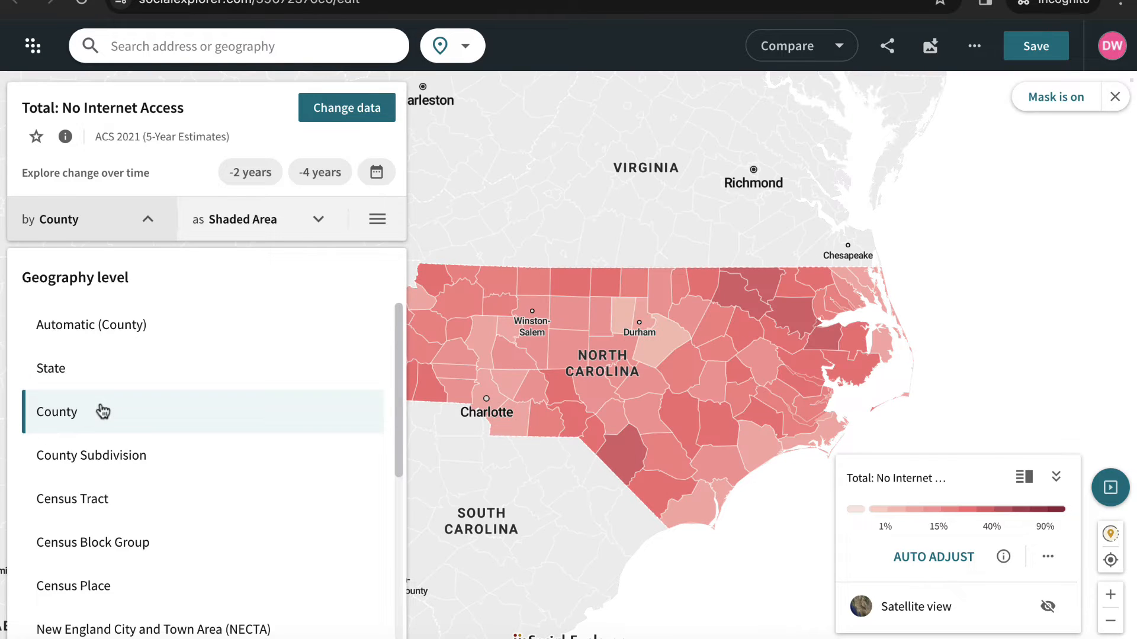
{"action": "left_click", "coordinate": [933, 569]}
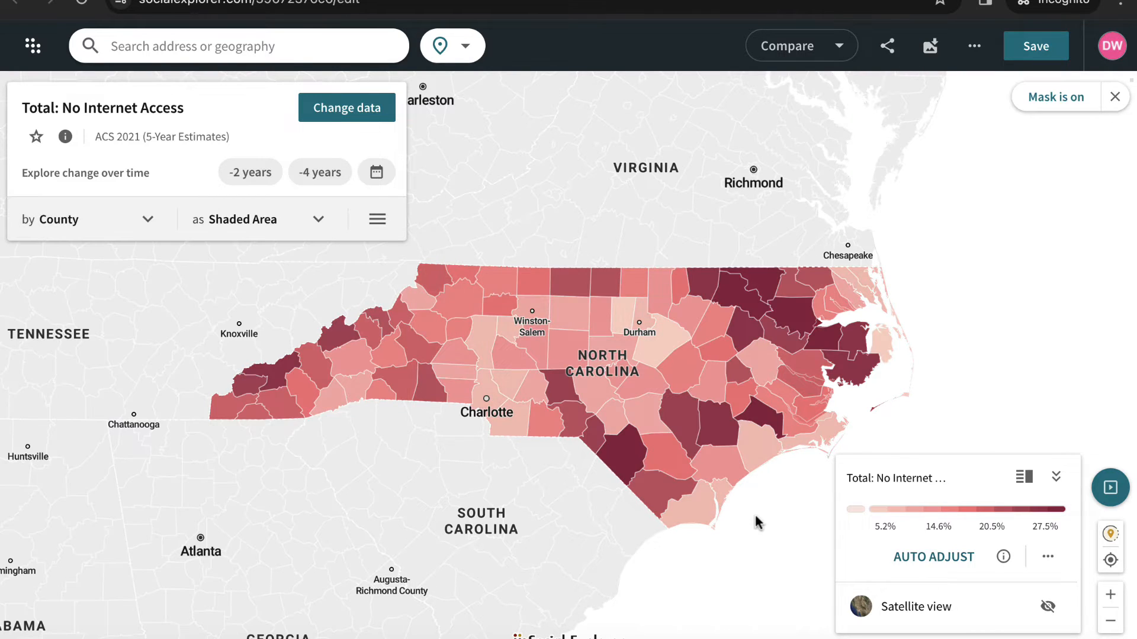
- Examine the No Internet Access values of the counties in eastern North Carolina
{"action": "left_click_drag", "start_coordinate": [756, 522], "coordinate": [705, 523]}
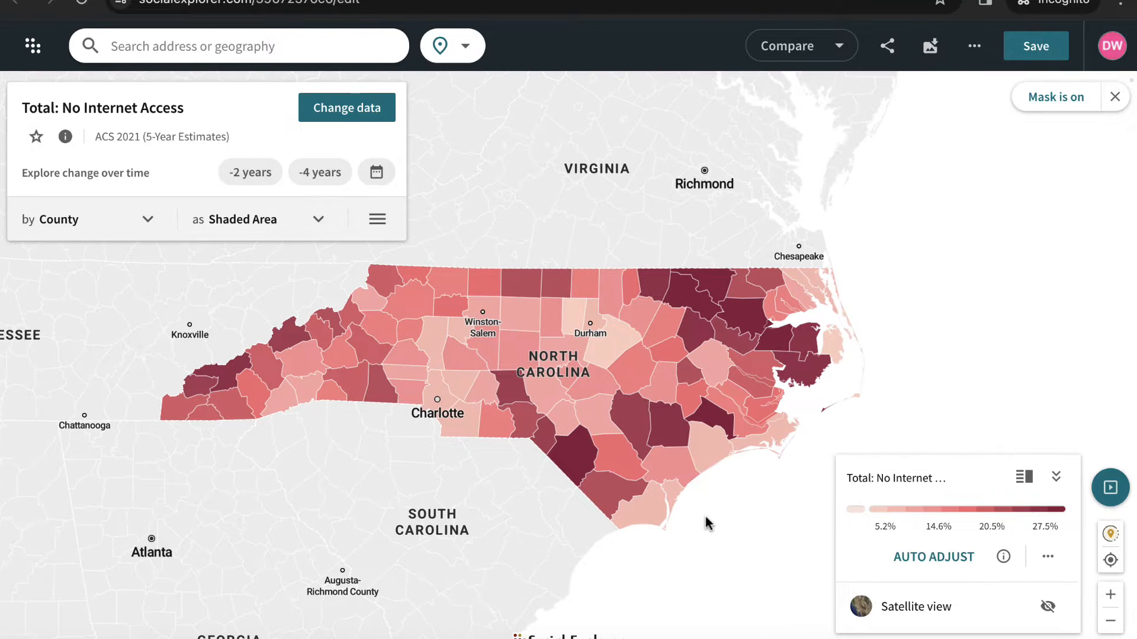
{"action": "left_click", "coordinate": [1110, 595]}
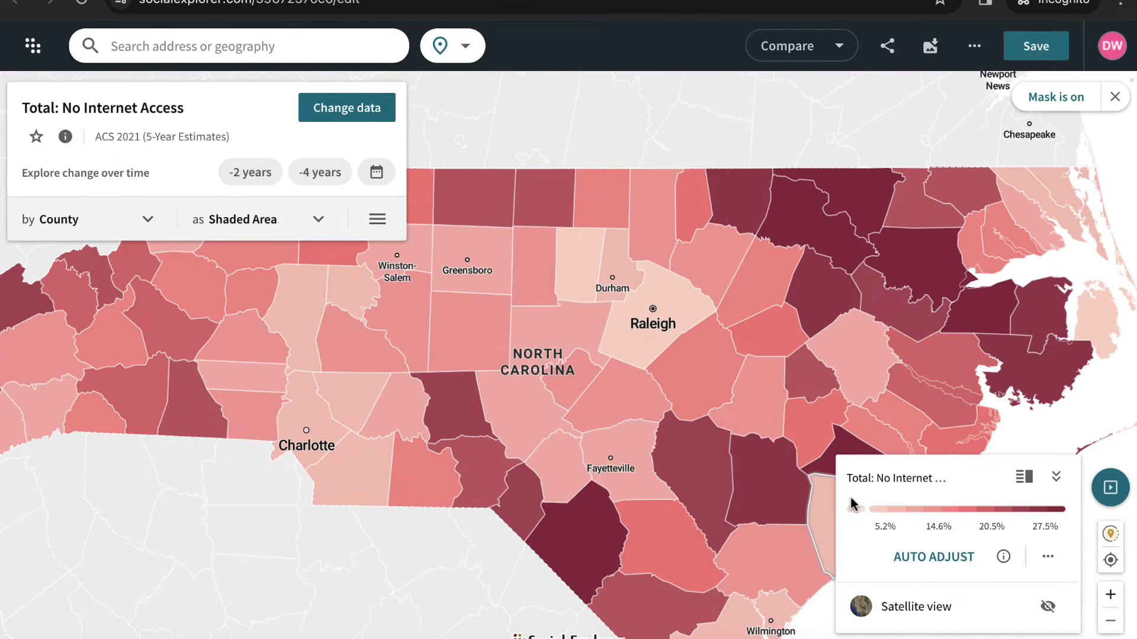
{"action": "left_click_drag", "start_coordinate": [808, 500], "coordinate": [633, 529]}
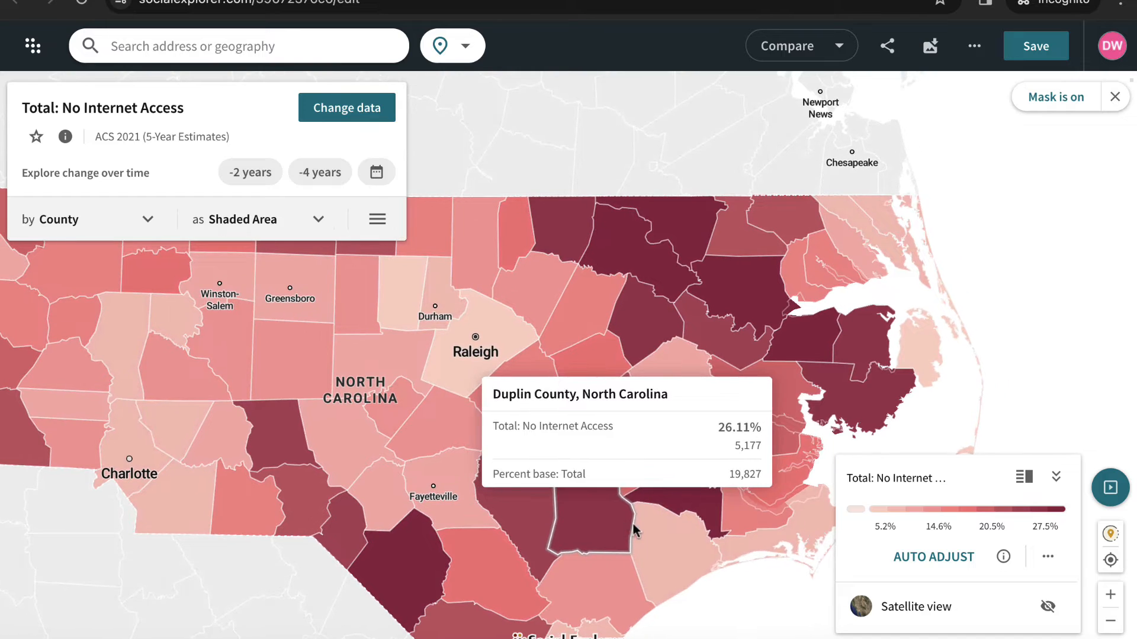
{"action": "mouse_move", "coordinate": [659, 283]}
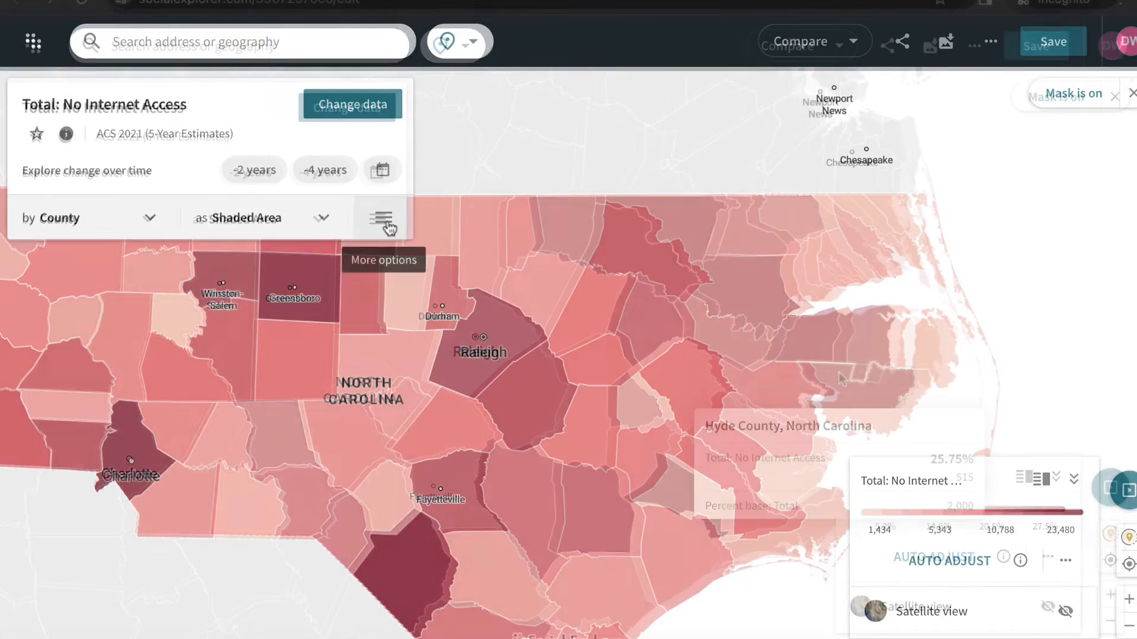
- Clear the North Carolina mask so the map data covers all regions
{"action": "left_click", "coordinate": [377, 219]}
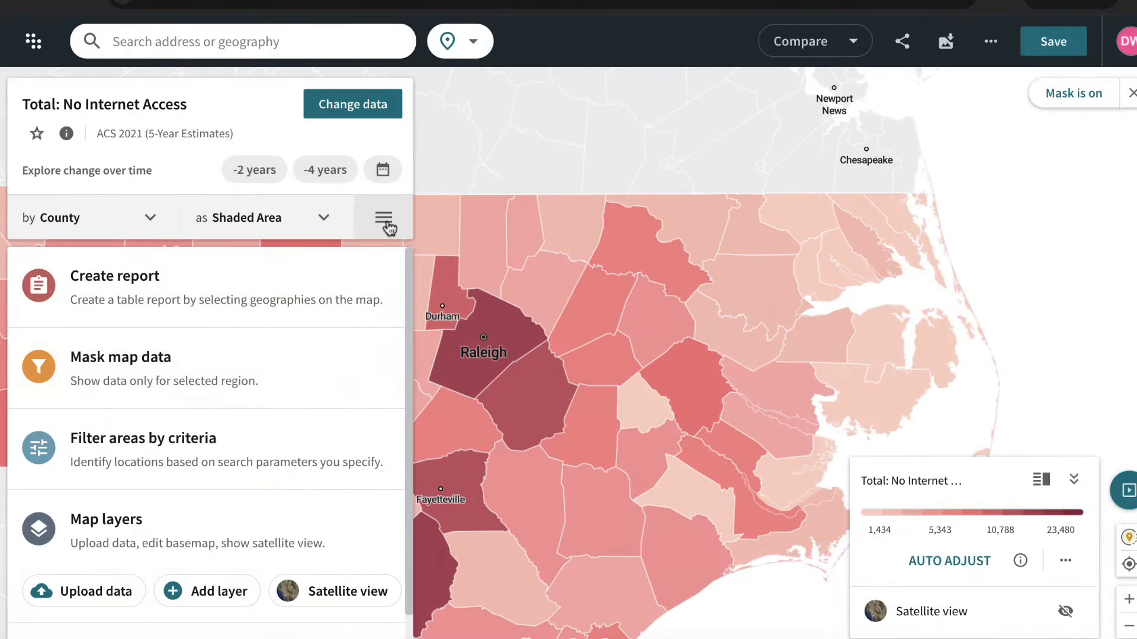
{"action": "left_click", "coordinate": [277, 387]}
{"action": "left_click", "coordinate": [355, 113]}
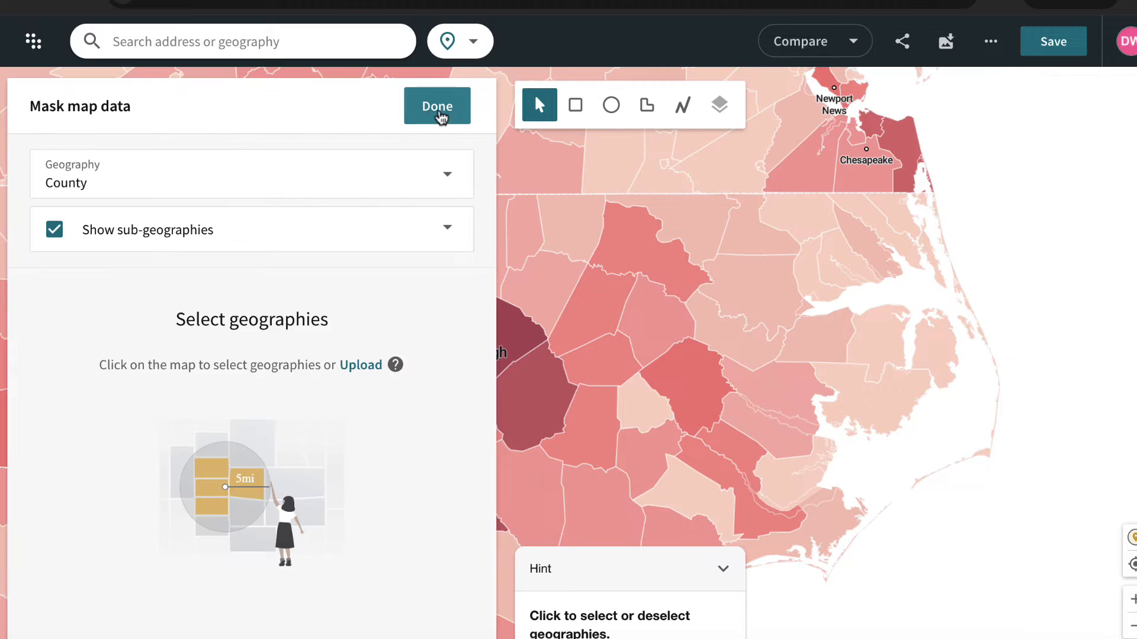
{"action": "left_click", "coordinate": [439, 111]}
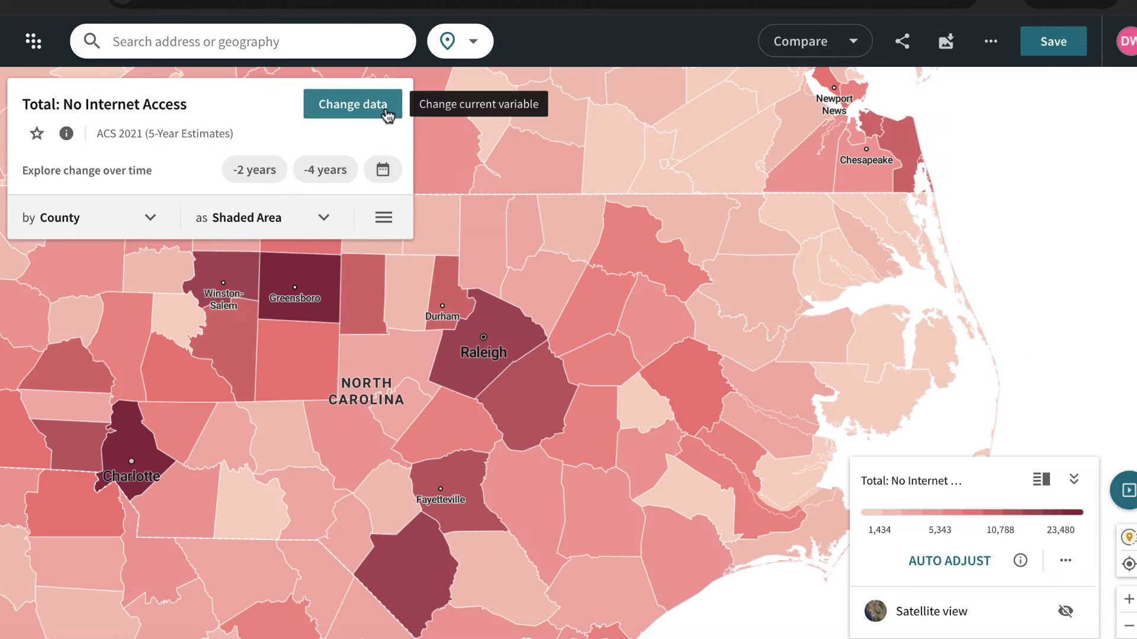
- Filter the data sources by "census" and set the source to Census 1790
{"action": "left_click", "coordinate": [387, 112]}
{"action": "left_click", "coordinate": [191, 121]}
{"action": "left_click", "coordinate": [177, 179]}
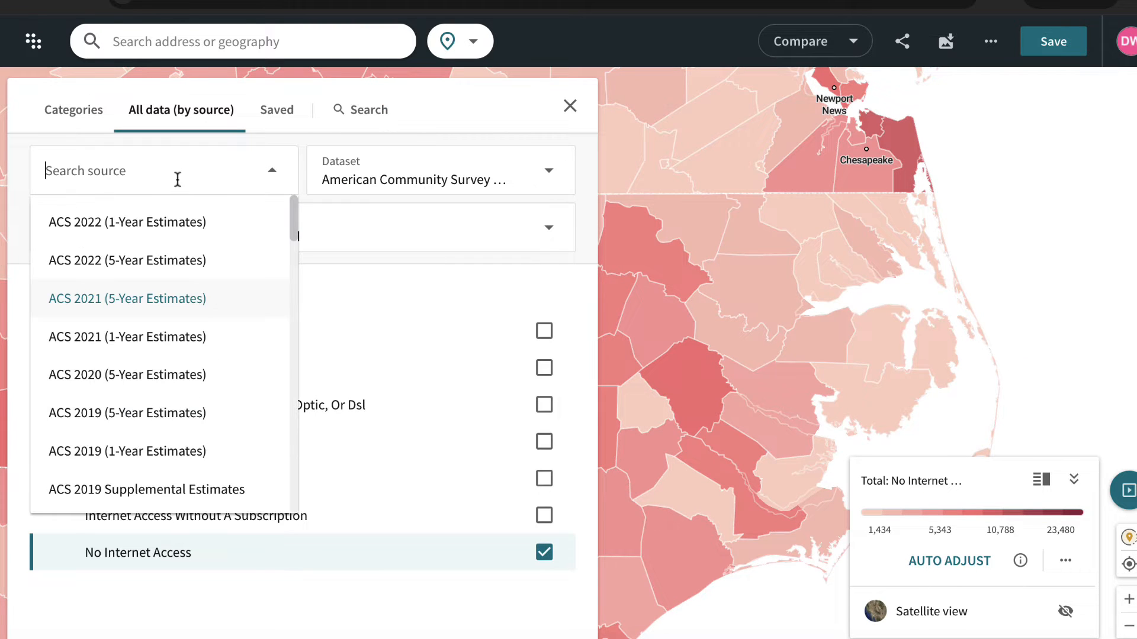
{"action": "type", "text": "census"}
{"action": "left_click_drag", "start_coordinate": [296, 226], "coordinate": [283, 398]}
{"action": "scroll", "coordinate": [278, 414], "scroll_direction": "down", "scroll_amount": 6}
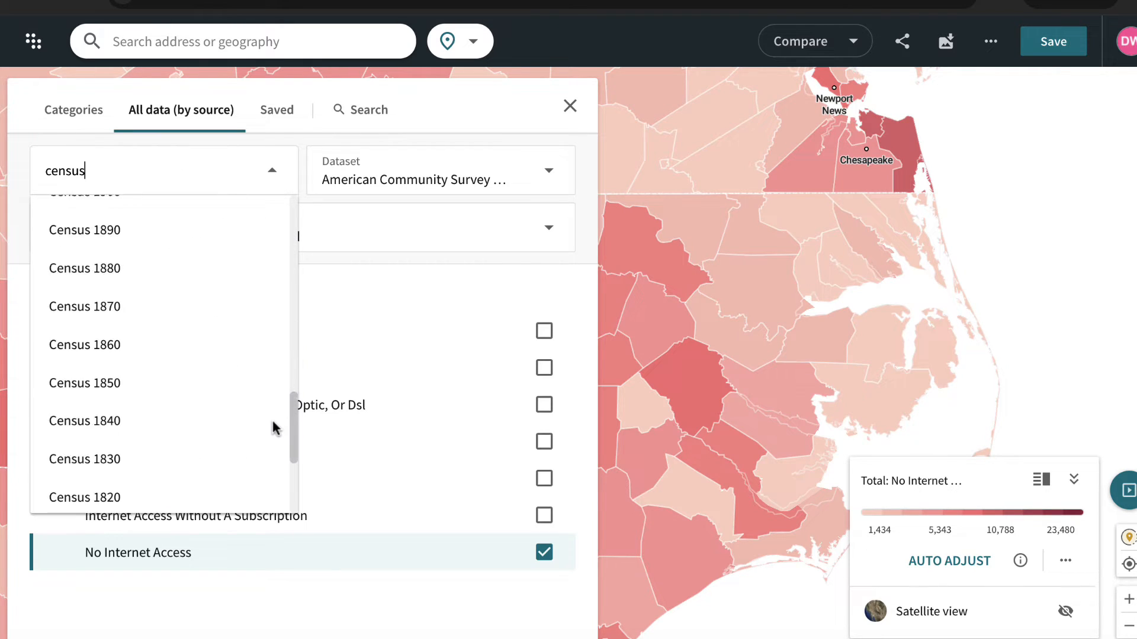
{"action": "left_click", "coordinate": [255, 437]}
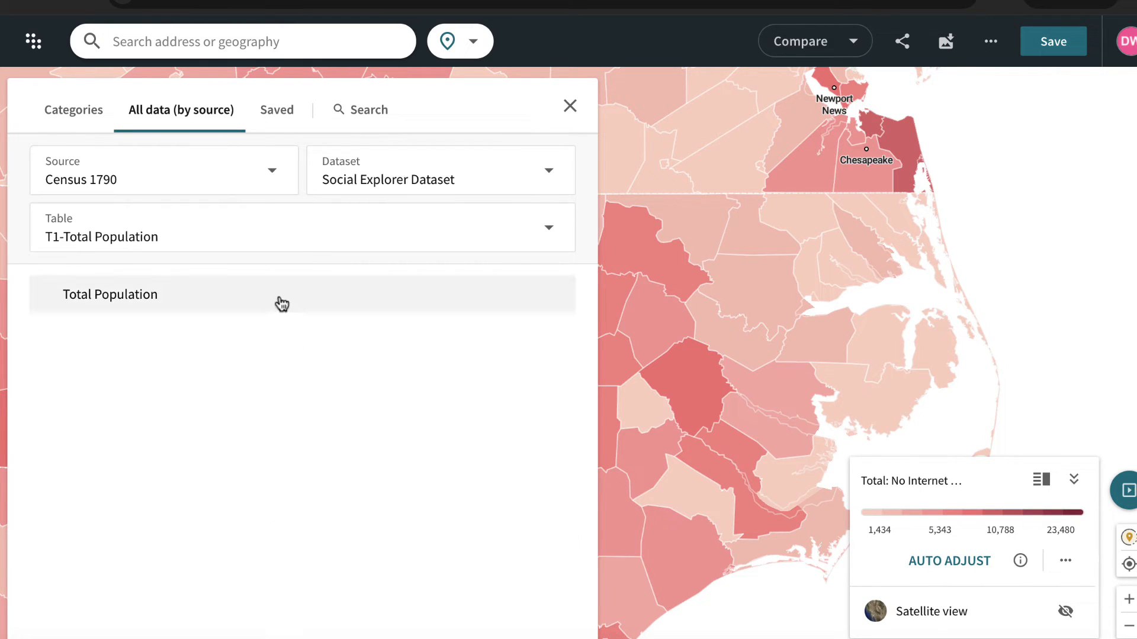
- Map Total Population from the Census 1790 table and view the county data along the East Coast
{"action": "left_click", "coordinate": [280, 302]}
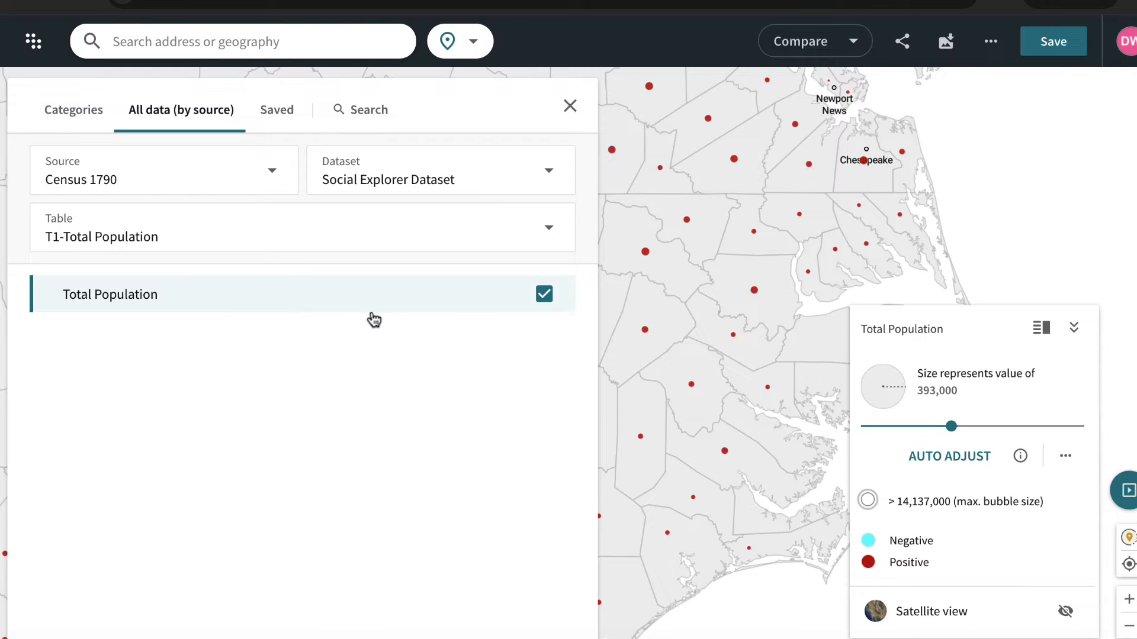
{"action": "left_click", "coordinate": [569, 106]}
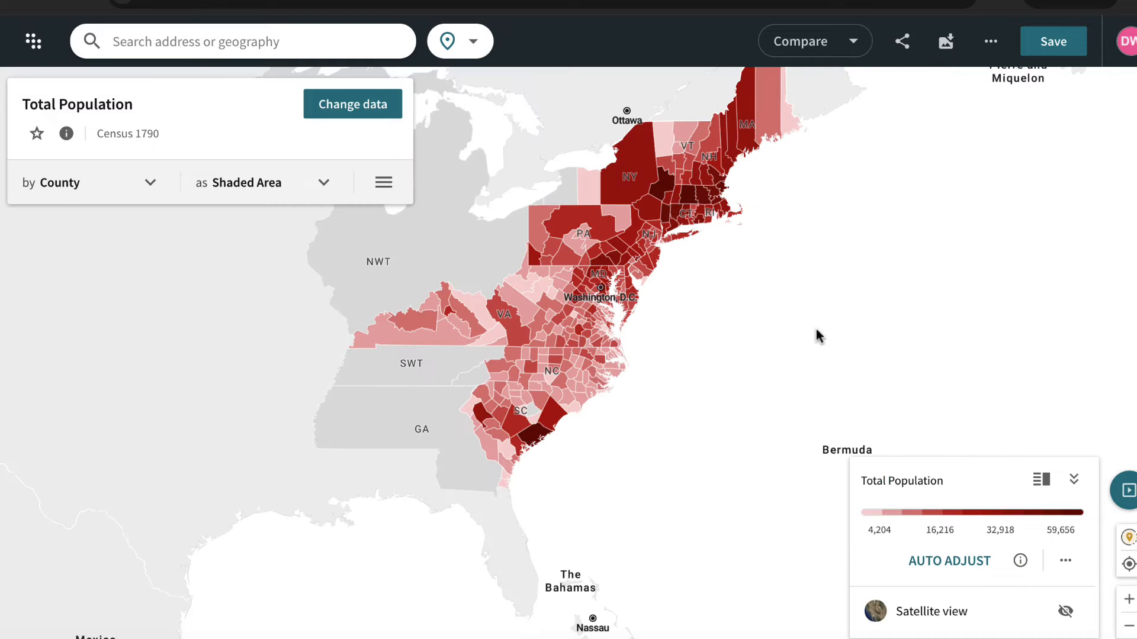
{"action": "left_click_drag", "start_coordinate": [816, 337], "coordinate": [776, 407]}
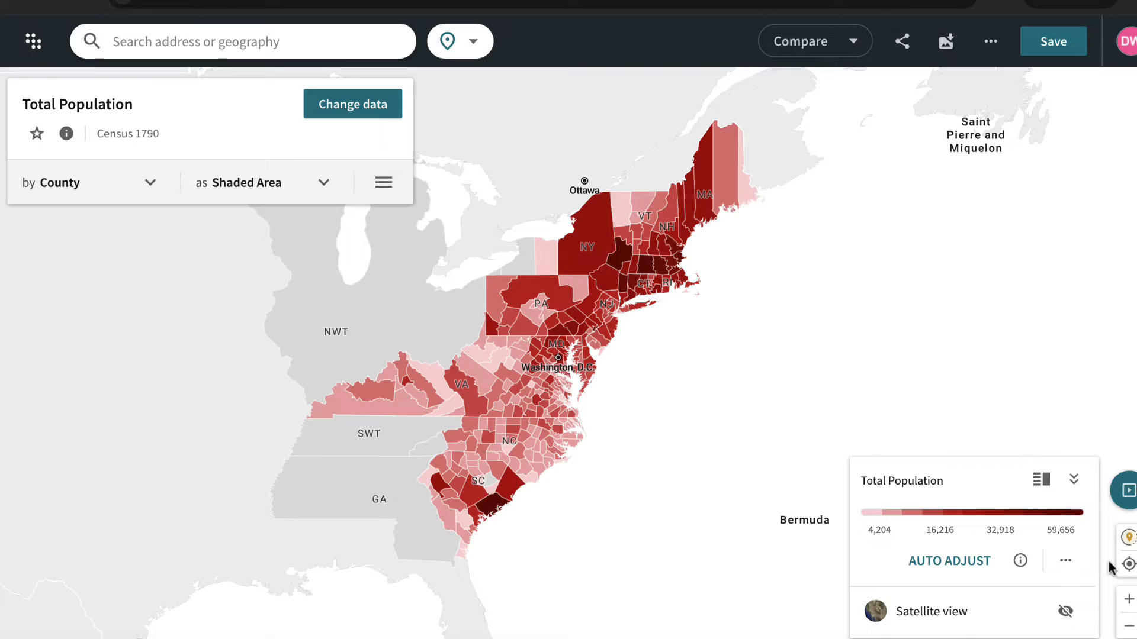
{"action": "left_click", "coordinate": [1129, 599]}
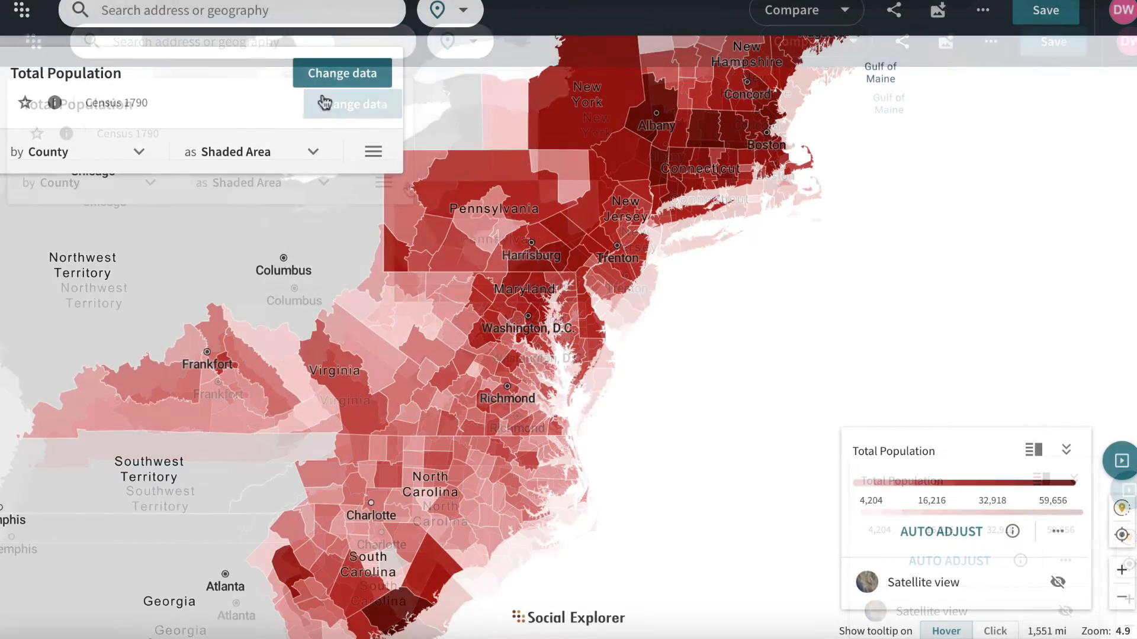
- Change the data source to Census 1900, map its Total Population and view the eastern counties
{"action": "left_click", "coordinate": [341, 73]}
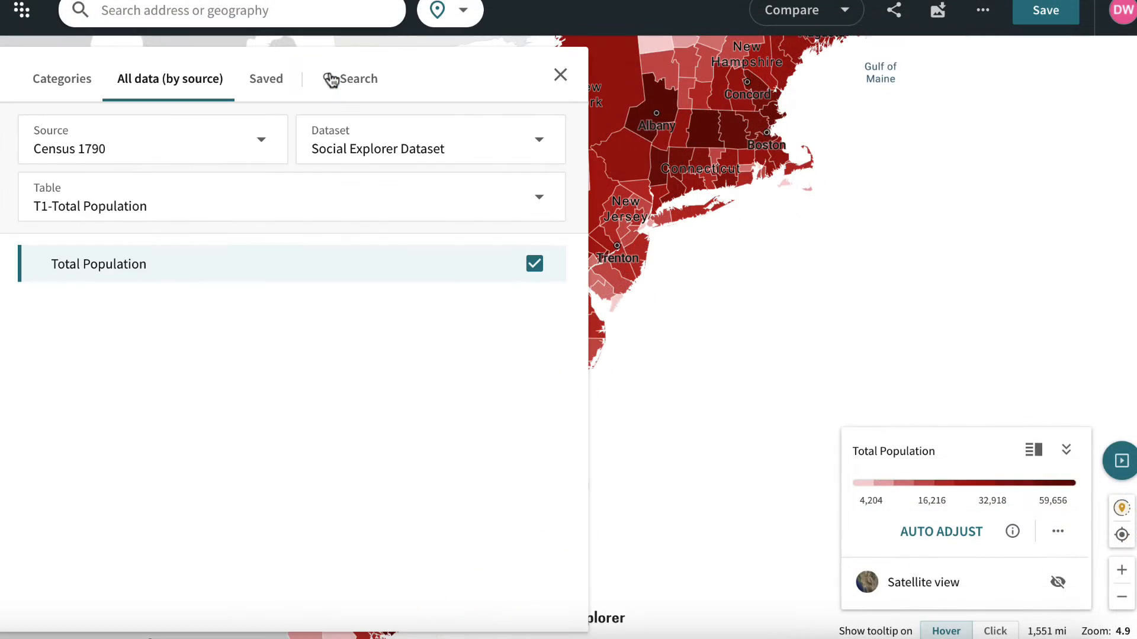
{"action": "left_click", "coordinate": [249, 145]}
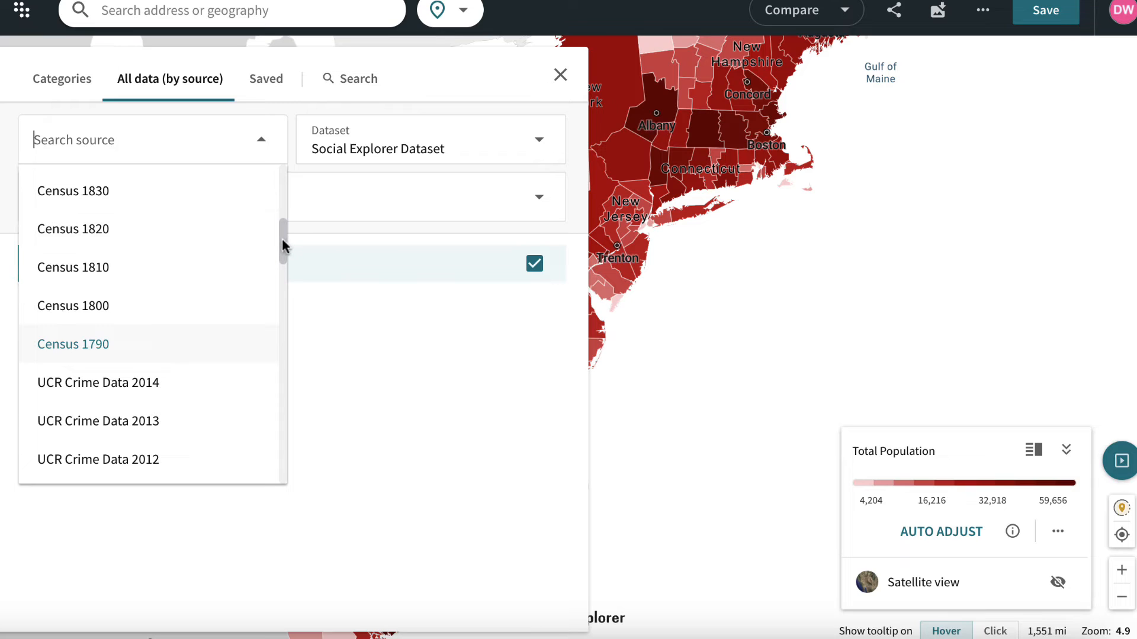
{"action": "left_click_drag", "start_coordinate": [282, 238], "coordinate": [283, 230]}
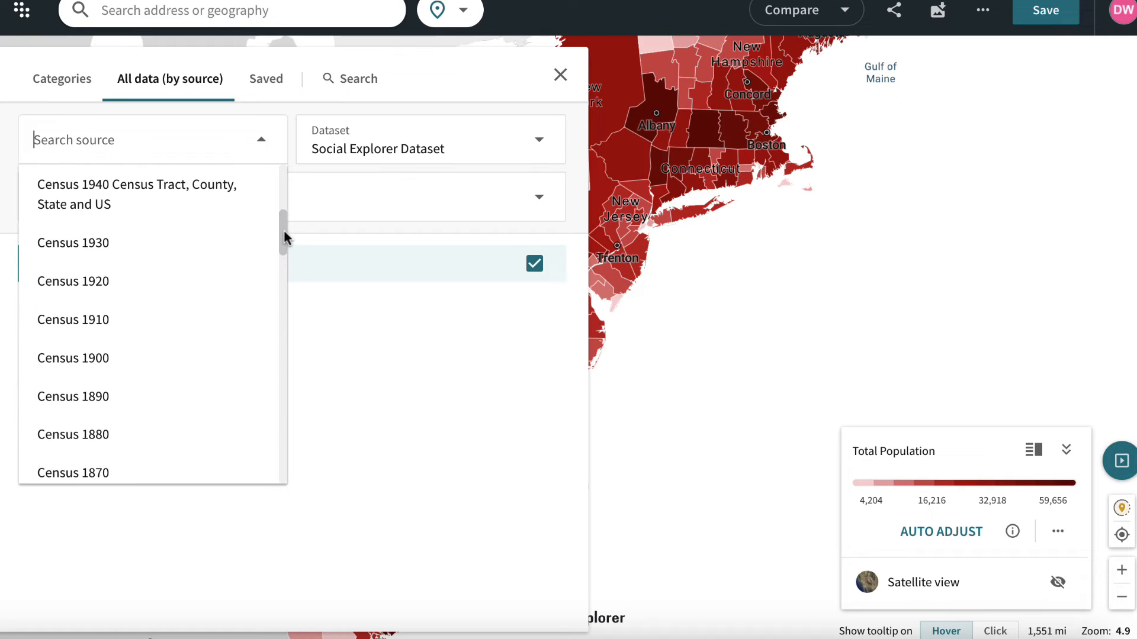
{"action": "left_click", "coordinate": [158, 357]}
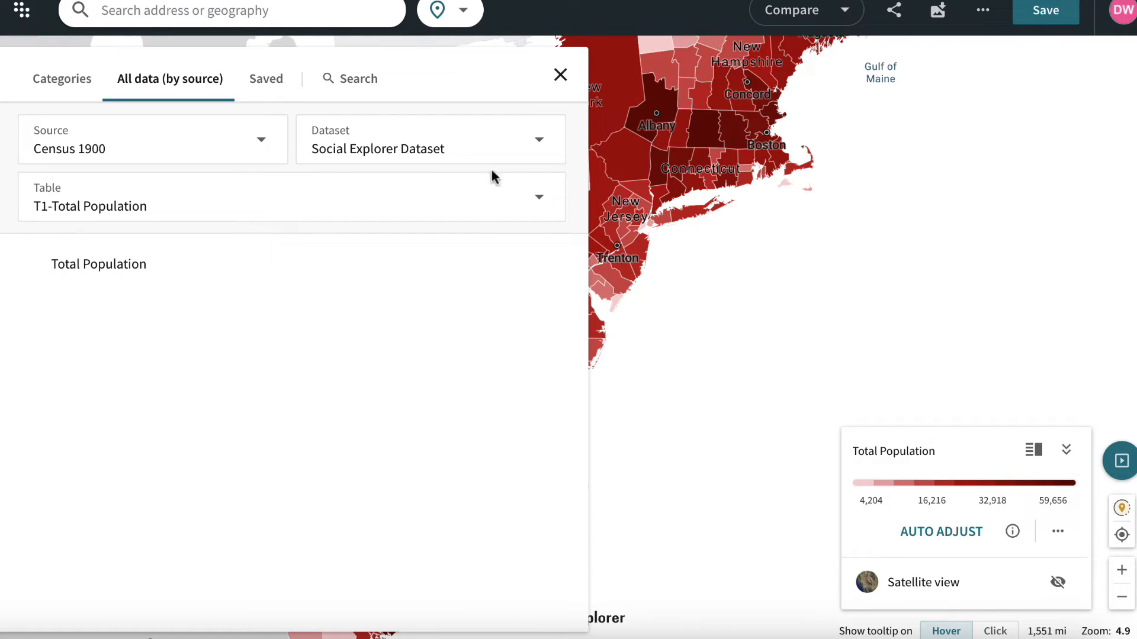
{"action": "left_click", "coordinate": [380, 276]}
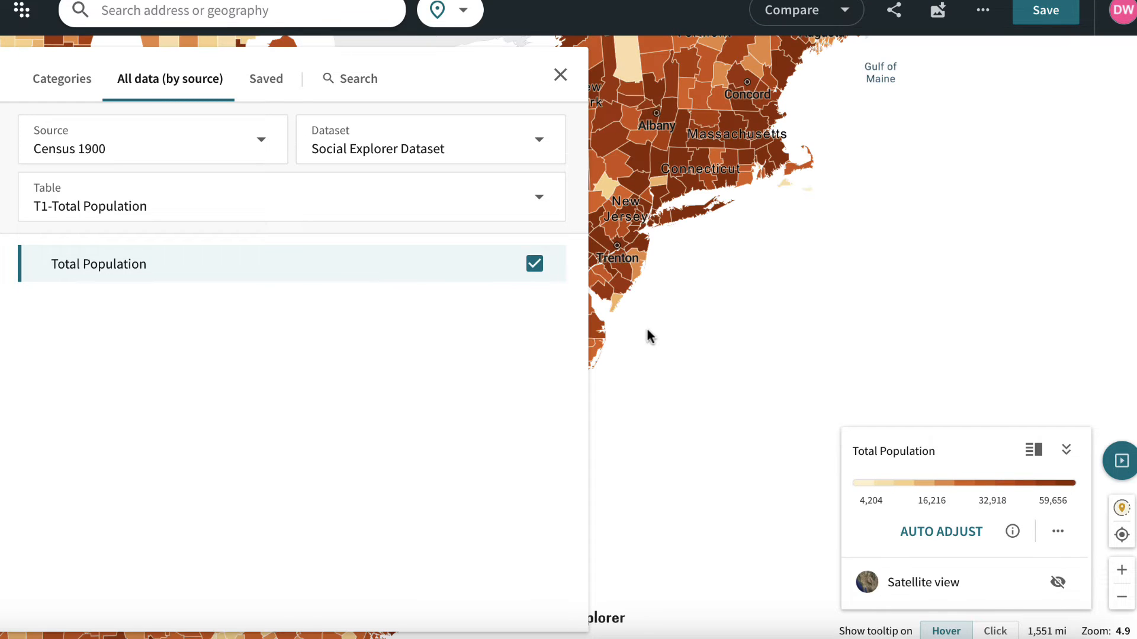
{"action": "left_click", "coordinate": [560, 75]}
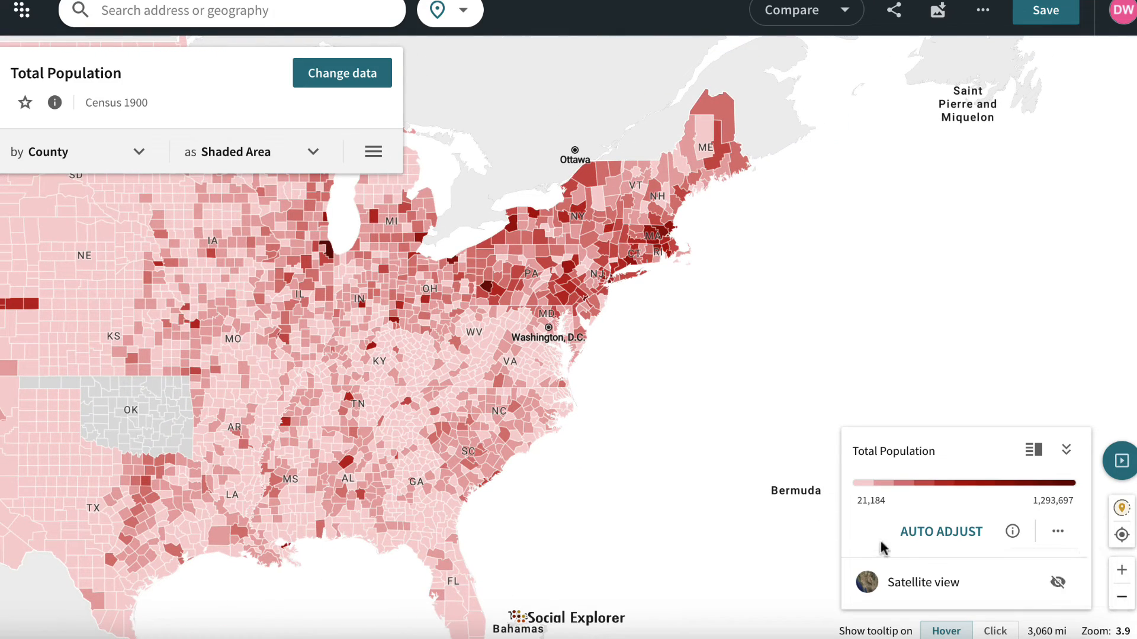
{"action": "left_click_drag", "start_coordinate": [551, 371], "coordinate": [499, 414]}
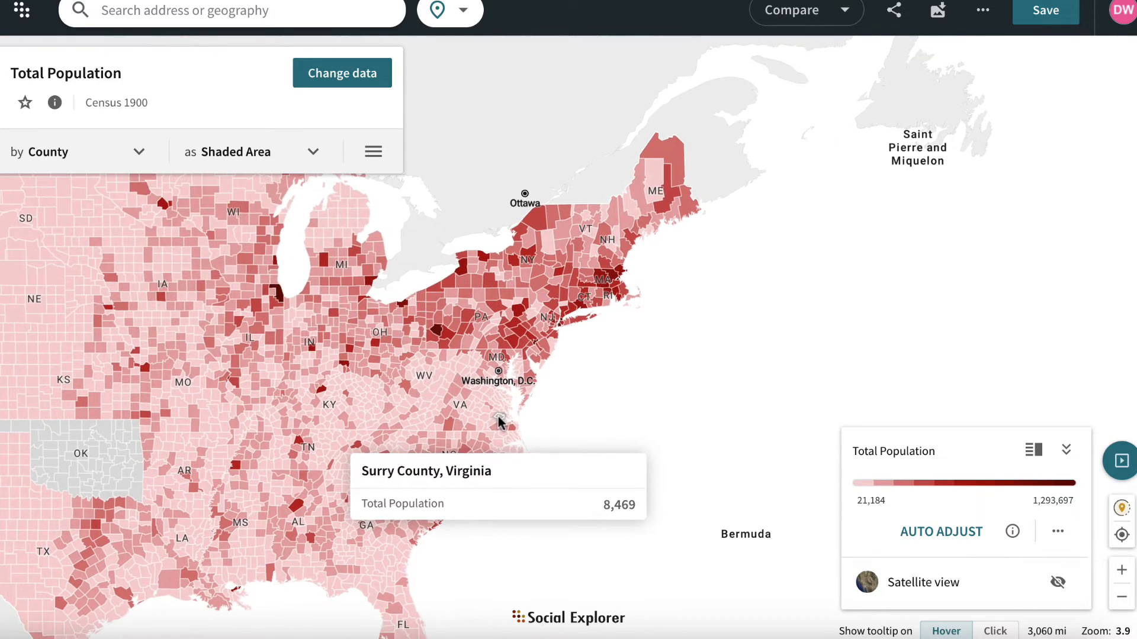
{"action": "left_click", "coordinate": [140, 152]}
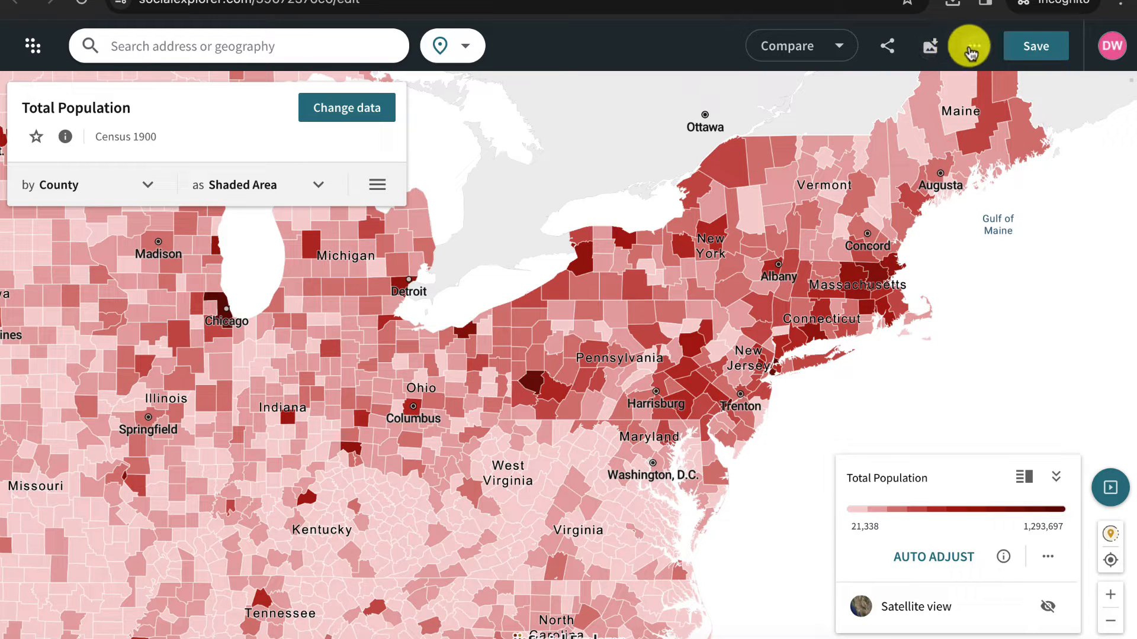
- Change the project title to "Census 19" and save the new title
{"action": "left_click", "coordinate": [1017, 53]}
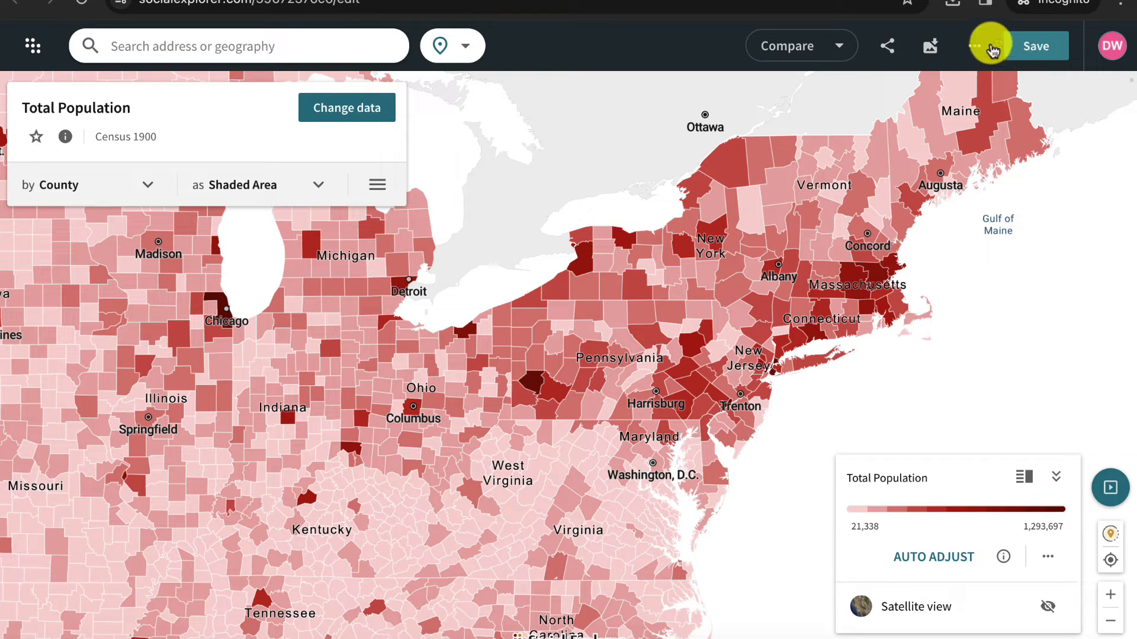
{"action": "left_click", "coordinate": [974, 45]}
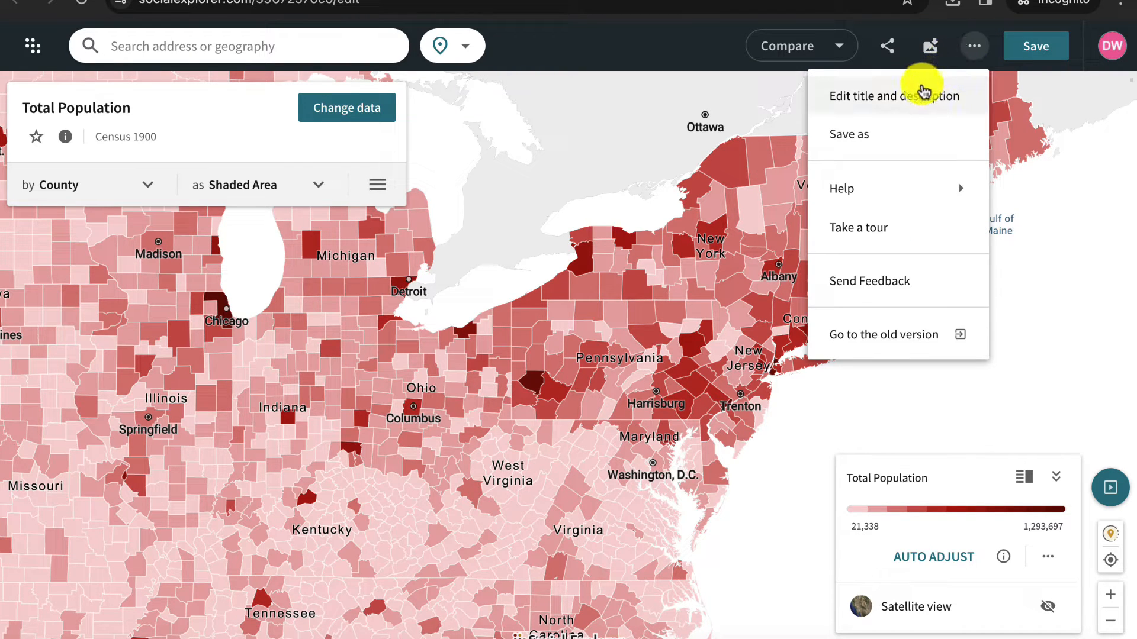
{"action": "left_click", "coordinate": [926, 108]}
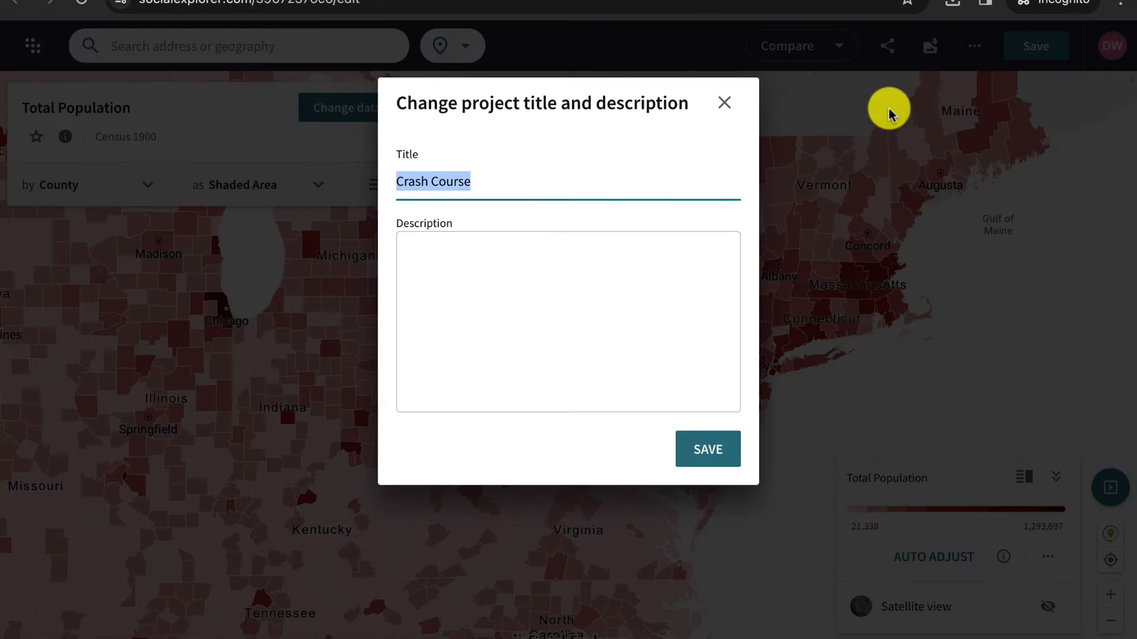
{"action": "type", "text": "Census 1900"}
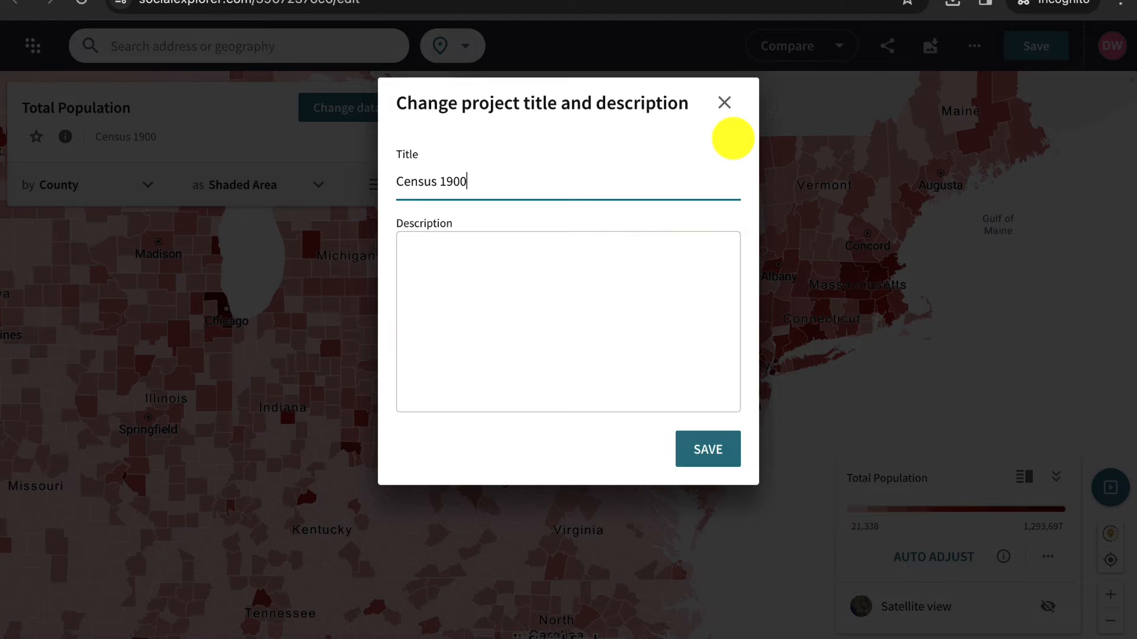
{"action": "key", "text": "Return"}
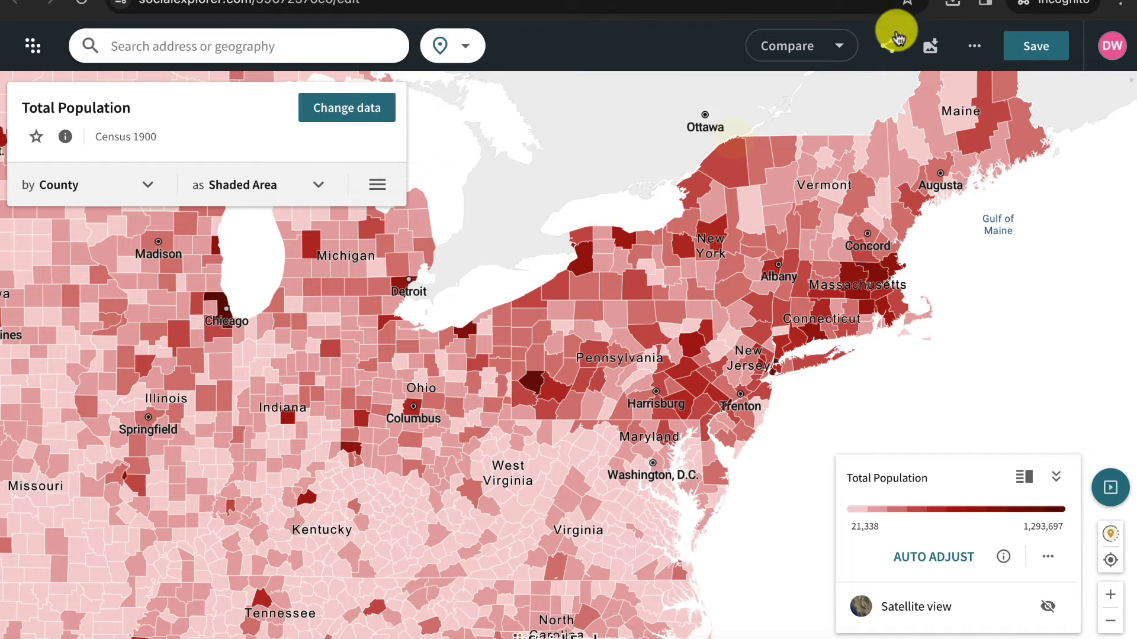
- Copy the project's public share link and review the collaborator, embed size and e-mail sharing options
{"action": "left_click", "coordinate": [888, 47]}
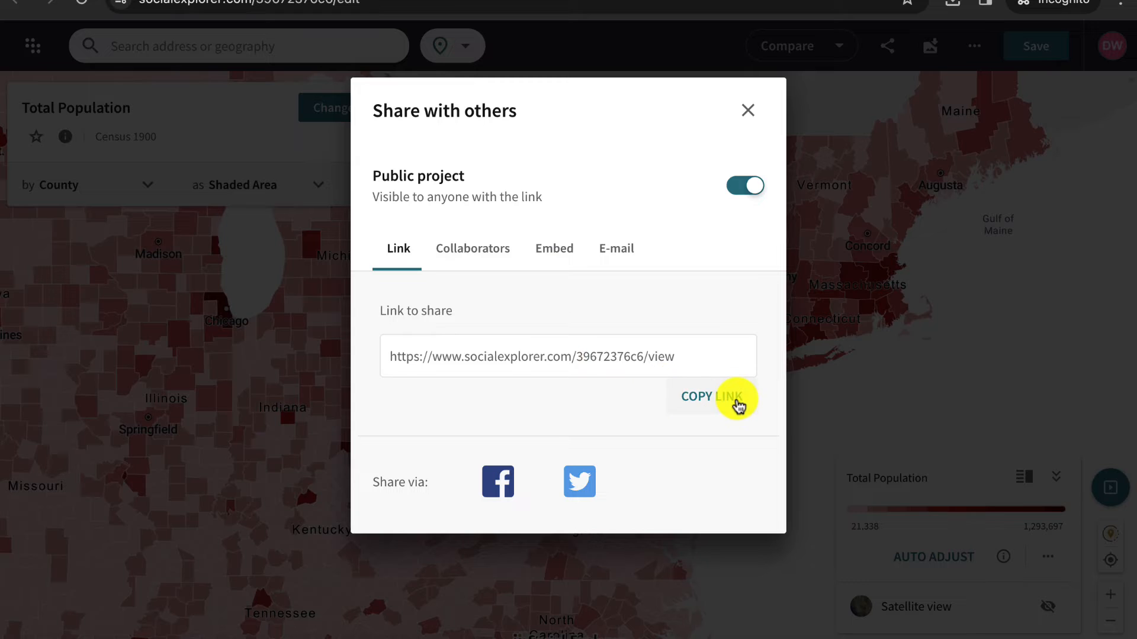
{"action": "left_click", "coordinate": [732, 398]}
{"action": "left_click", "coordinate": [485, 254]}
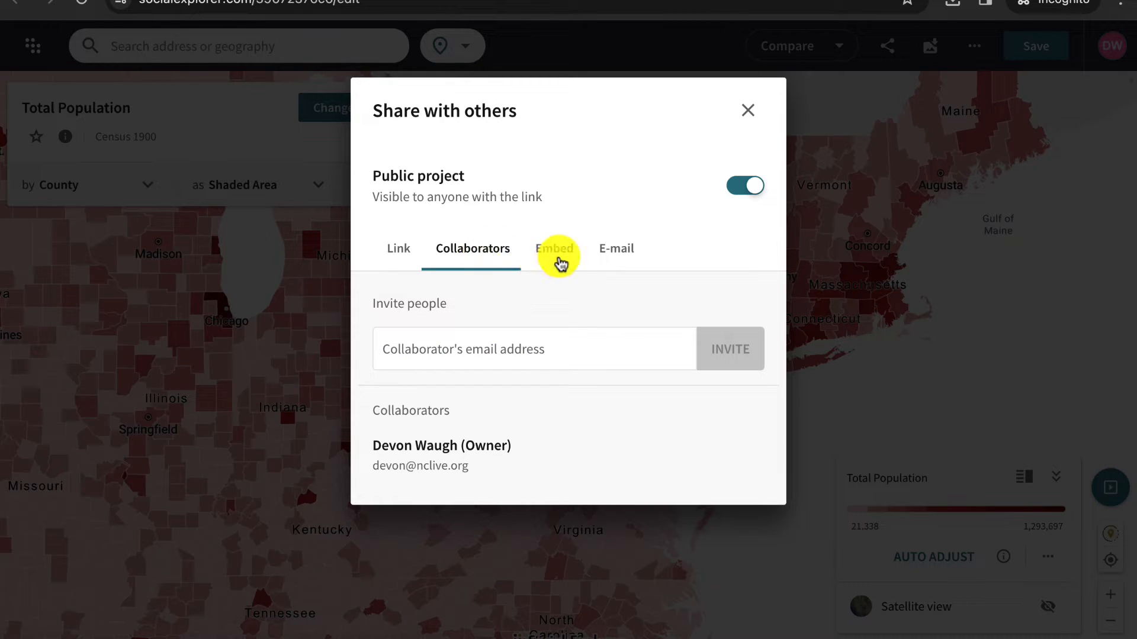
{"action": "left_click", "coordinate": [556, 259]}
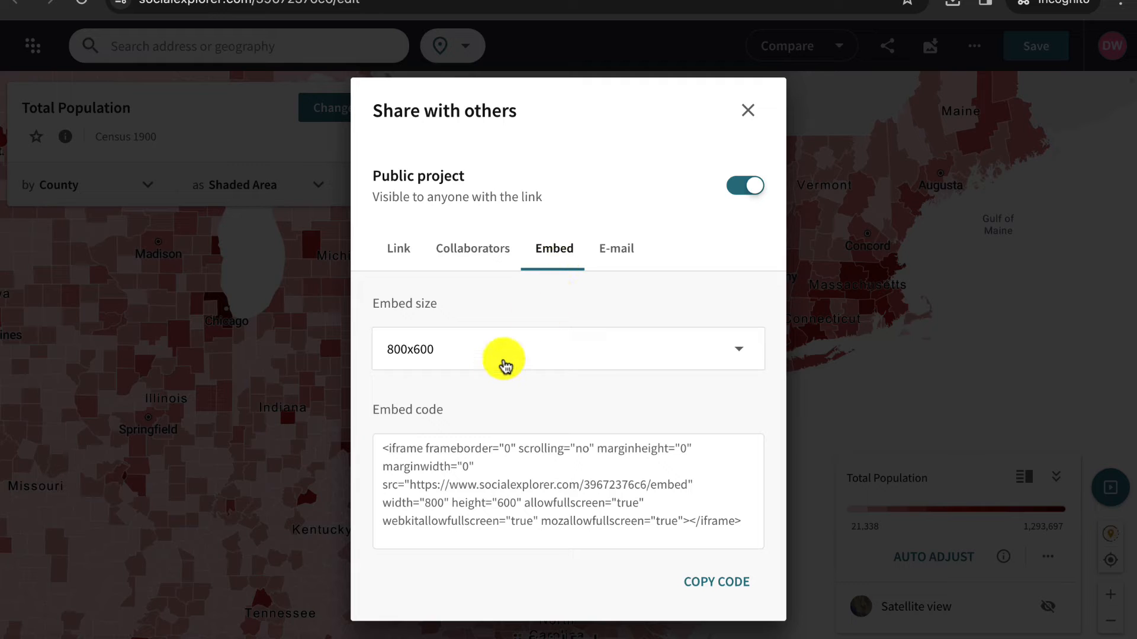
{"action": "left_click", "coordinate": [506, 358]}
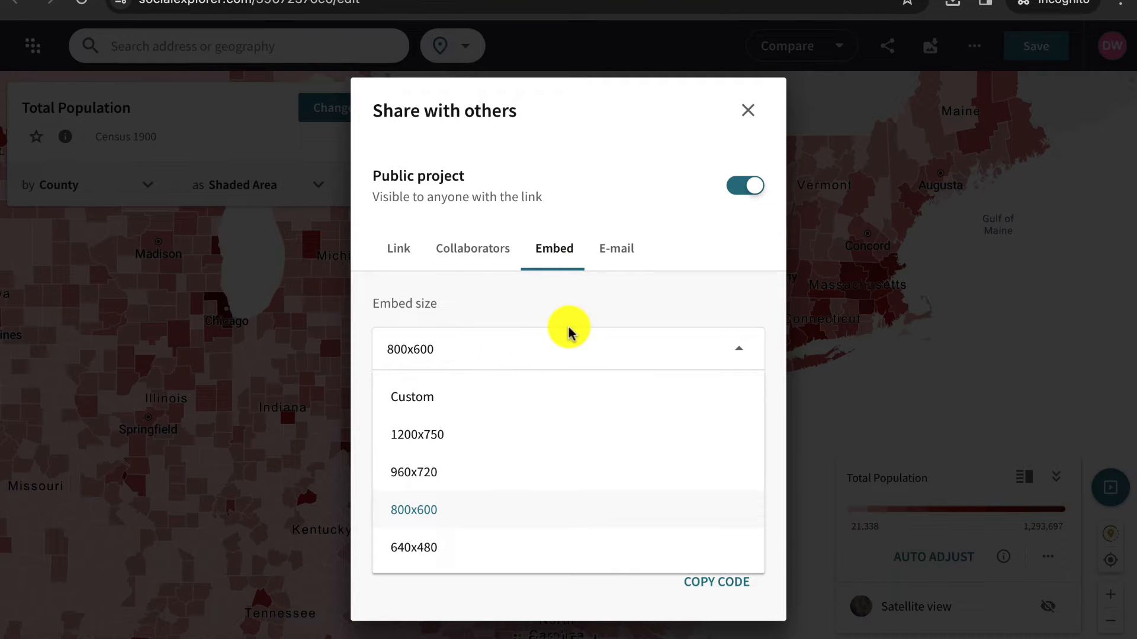
{"action": "left_click", "coordinate": [567, 347]}
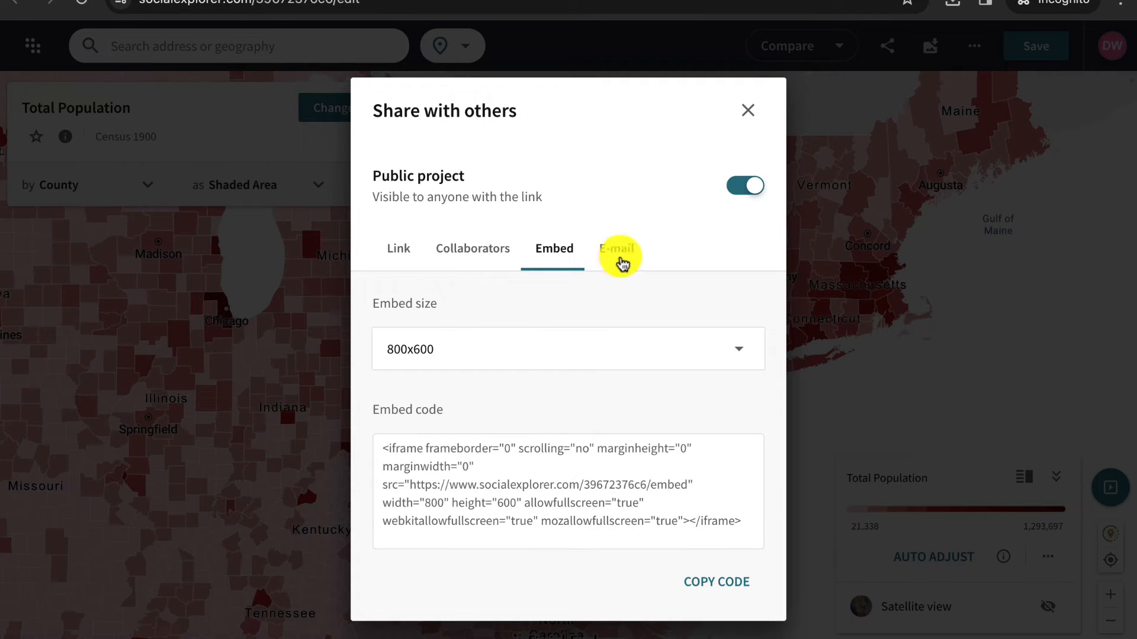
{"action": "left_click", "coordinate": [619, 262]}
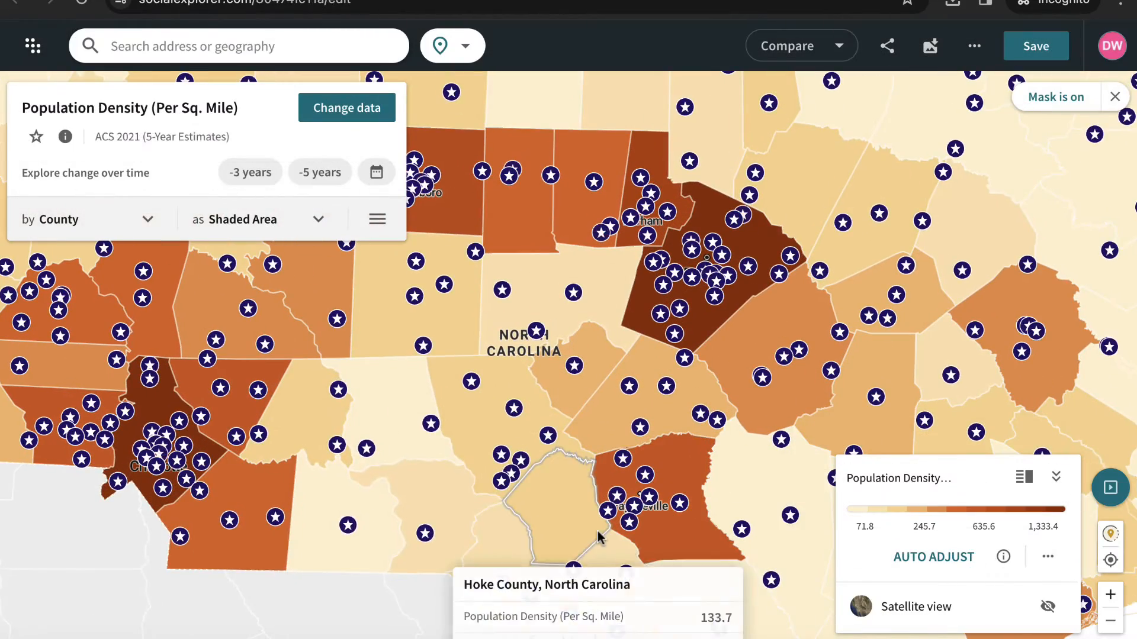
- Add the previously uploaded "Branch Libraries NC - Social Explorer Project" point data as a layer on the Population Density map
{"action": "left_click_drag", "start_coordinate": [302, 451], "coordinate": [447, 466]}
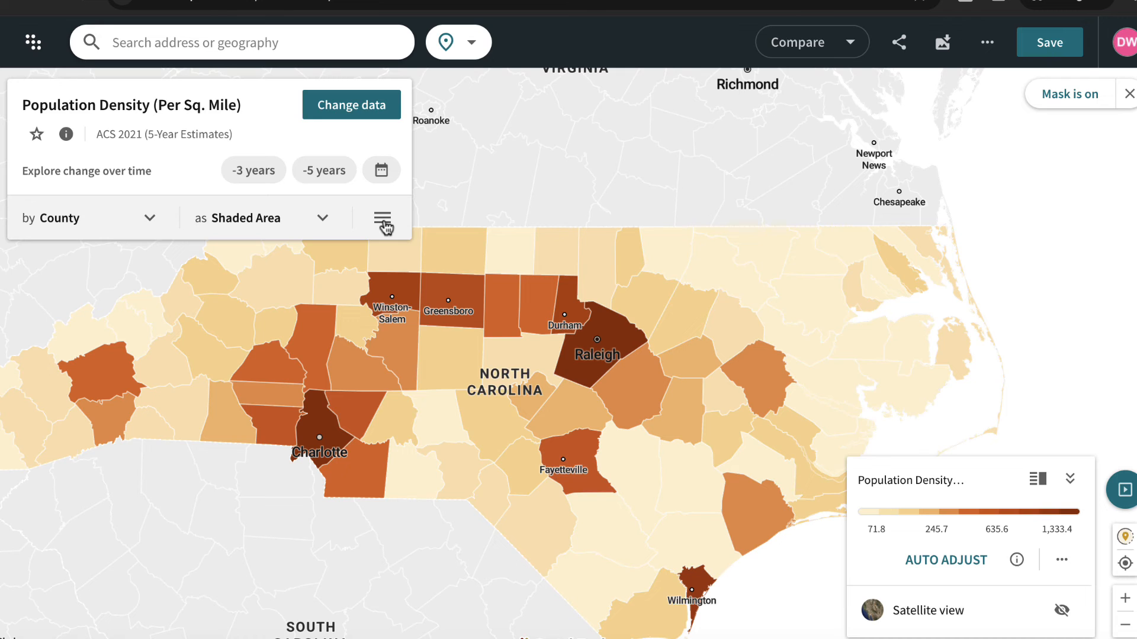
{"action": "left_click", "coordinate": [383, 225]}
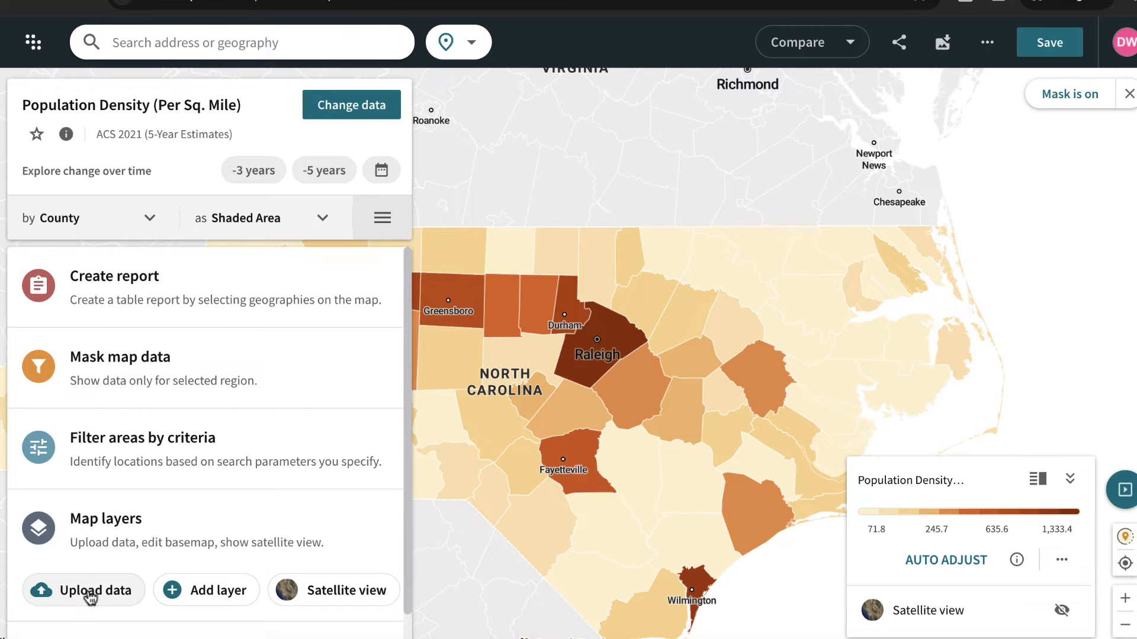
{"action": "left_click", "coordinate": [91, 594]}
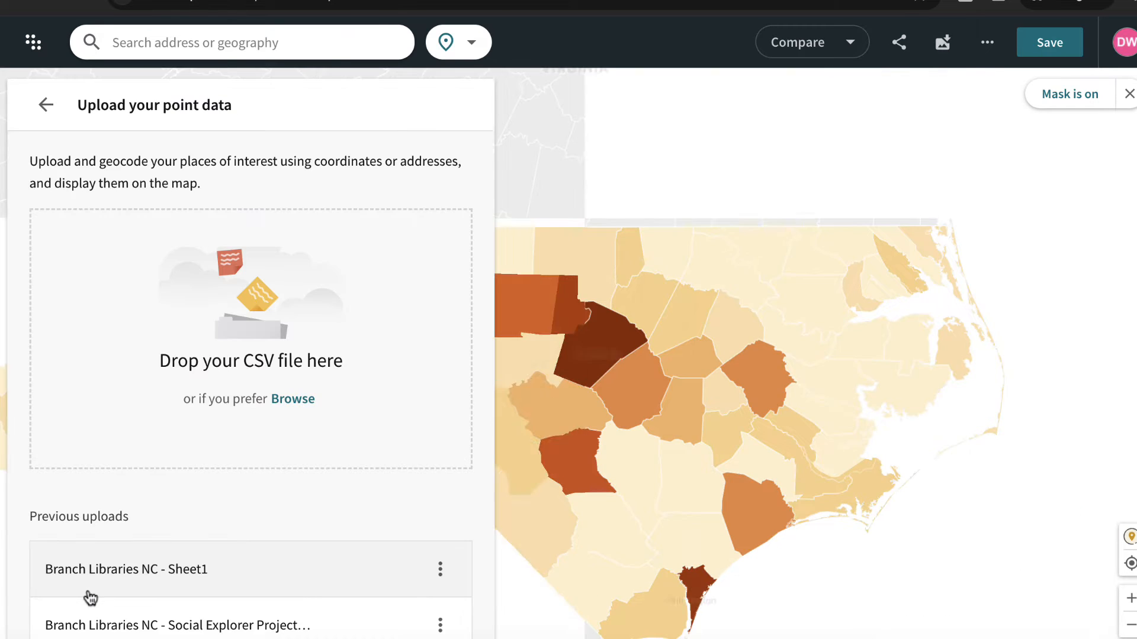
{"action": "left_click", "coordinate": [115, 630]}
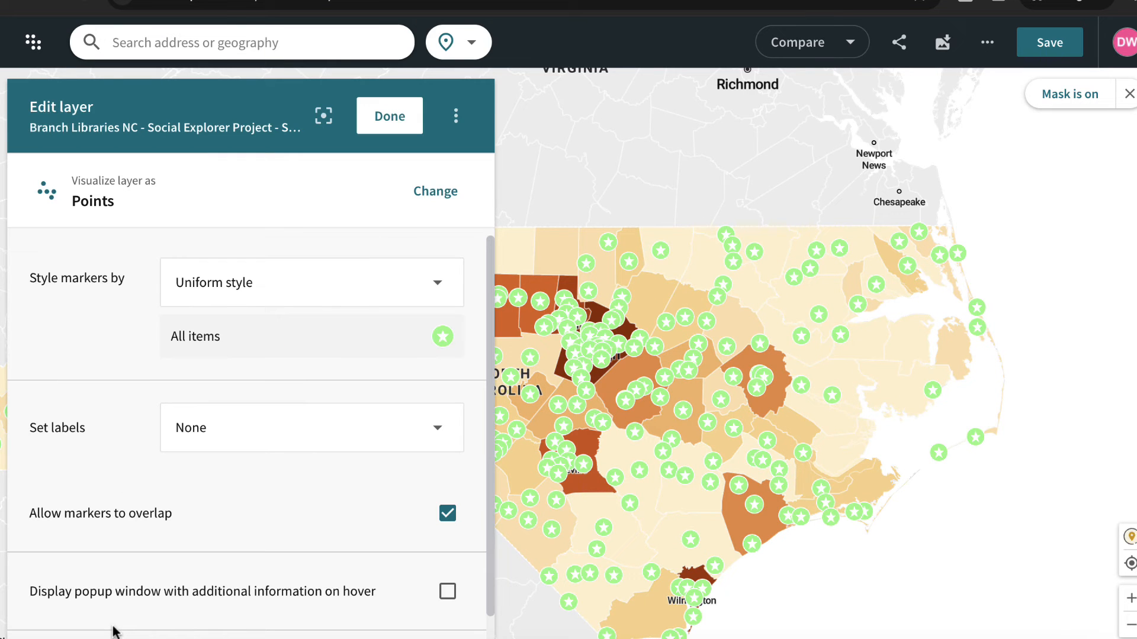
- Recolor all branch library markers to dark blue-purple #351c75, finish editing the layer and return to the map
{"action": "left_click", "coordinate": [444, 339]}
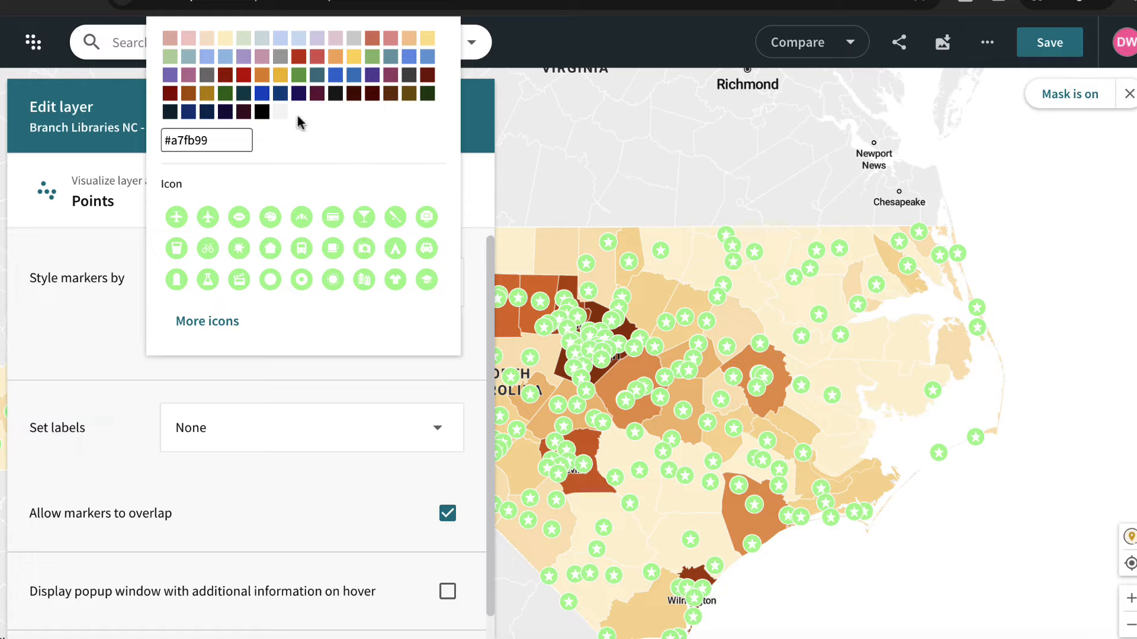
{"action": "left_click", "coordinate": [299, 93]}
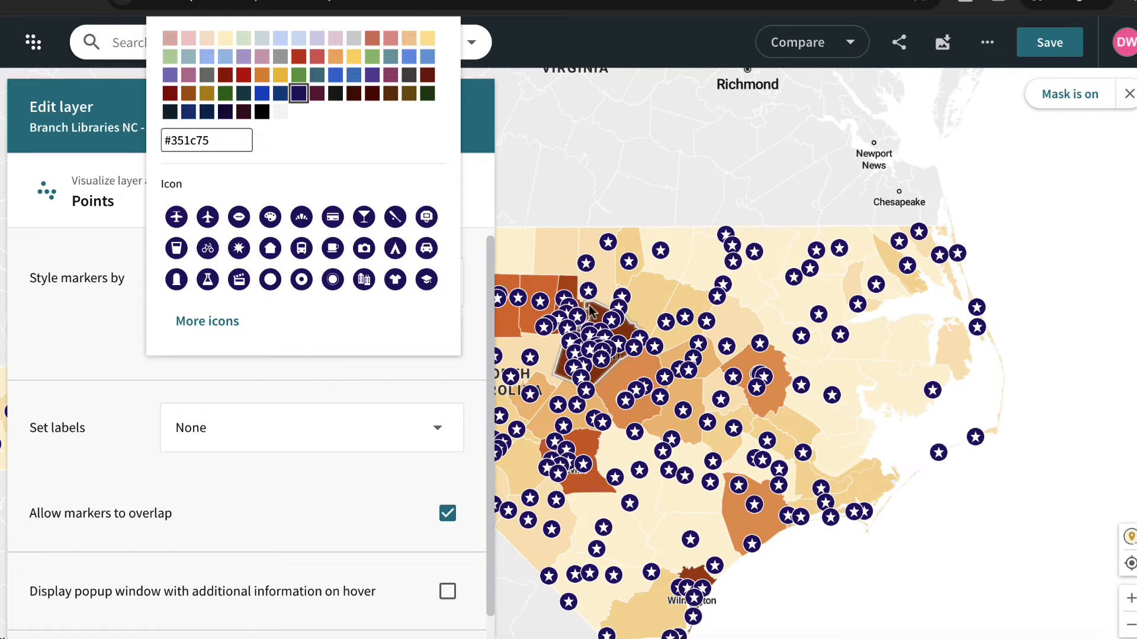
{"action": "left_click_drag", "start_coordinate": [537, 249], "coordinate": [677, 211]}
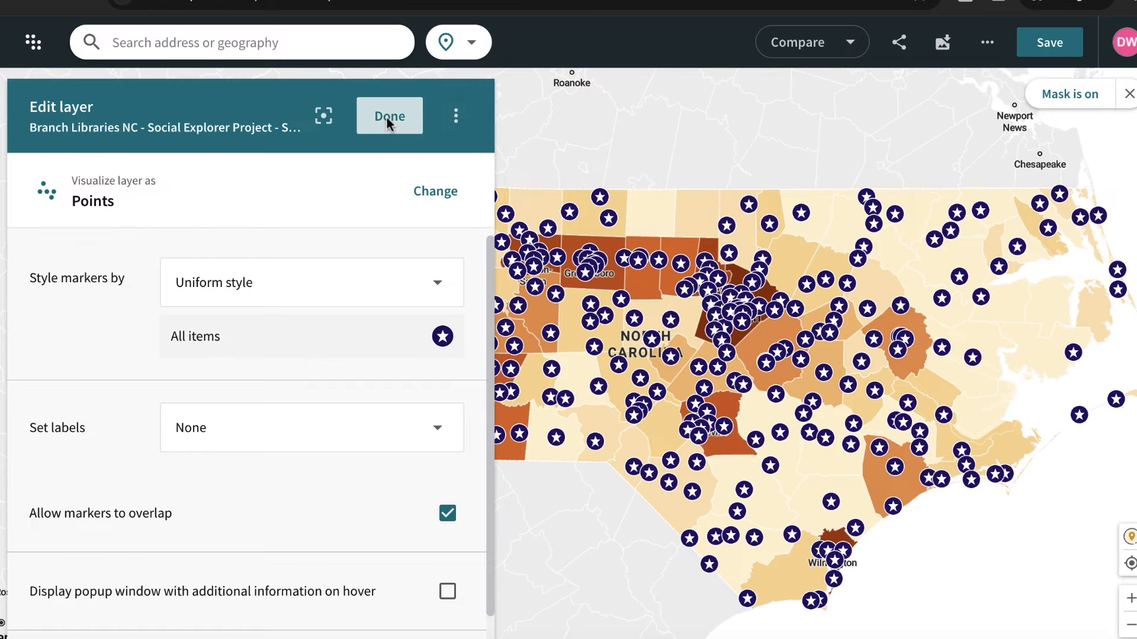
{"action": "left_click", "coordinate": [387, 118]}
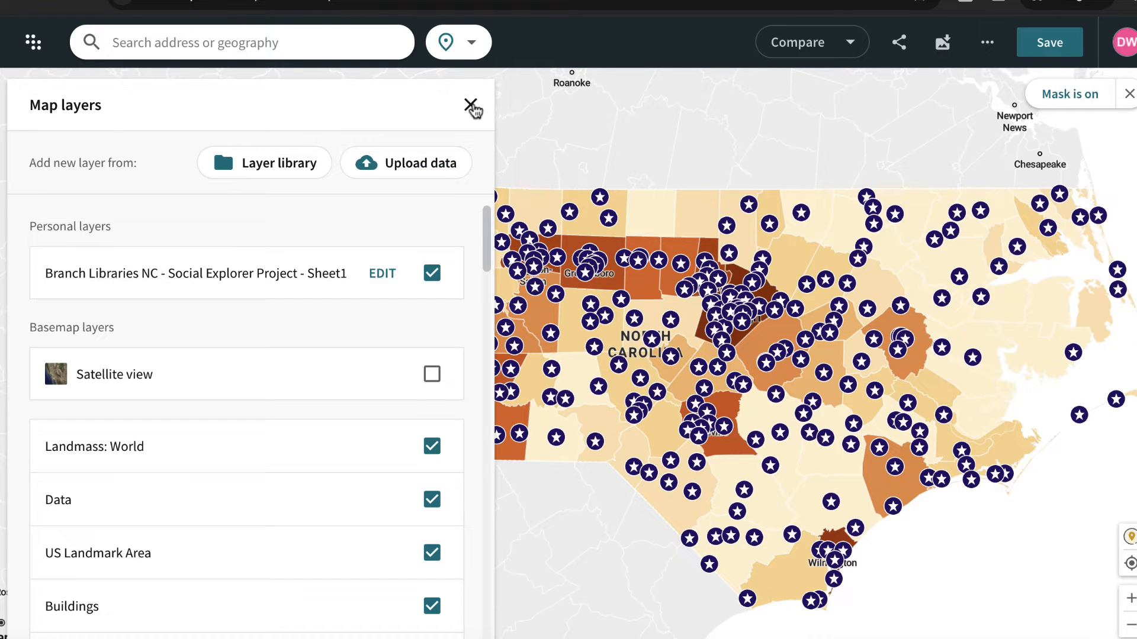
{"action": "left_click", "coordinate": [471, 106]}
{"action": "mouse_move", "coordinate": [600, 240]}
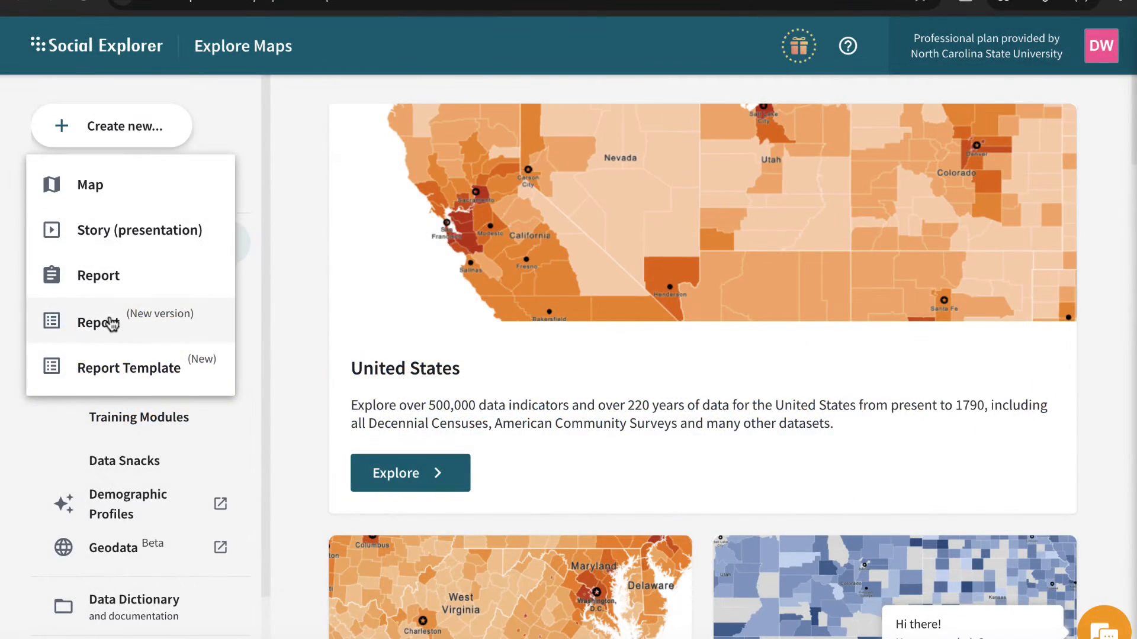
- Start a new-version report from American Community Survey 2018--2022 (5-Year Estimates) and add the Midwest and South Regions as geographies
{"action": "left_click", "coordinate": [111, 323]}
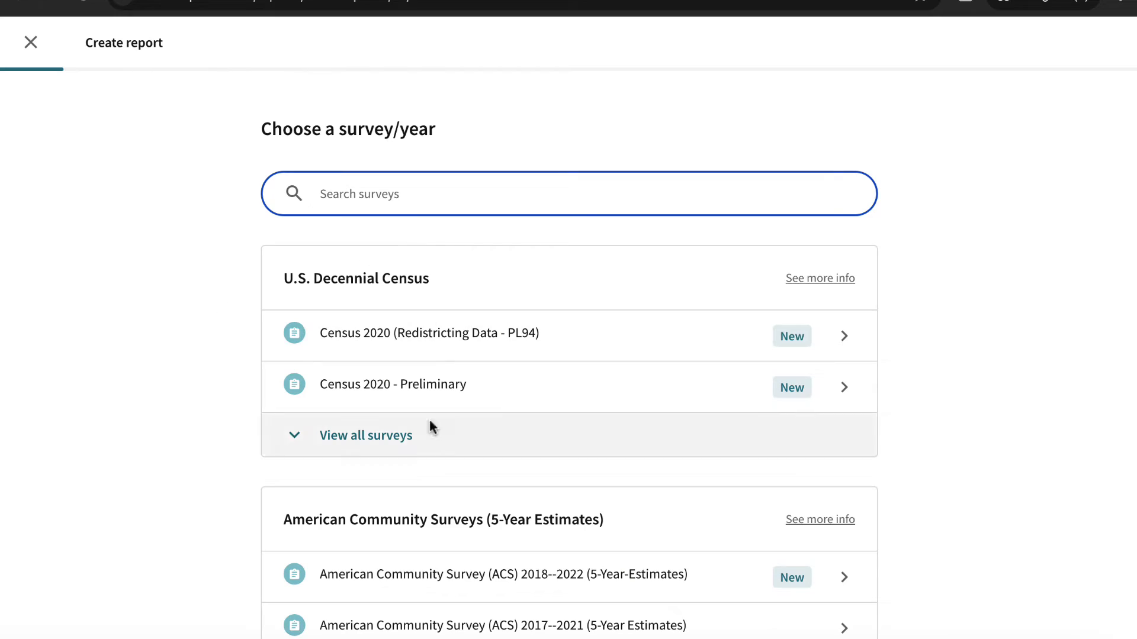
{"action": "left_click", "coordinate": [463, 568]}
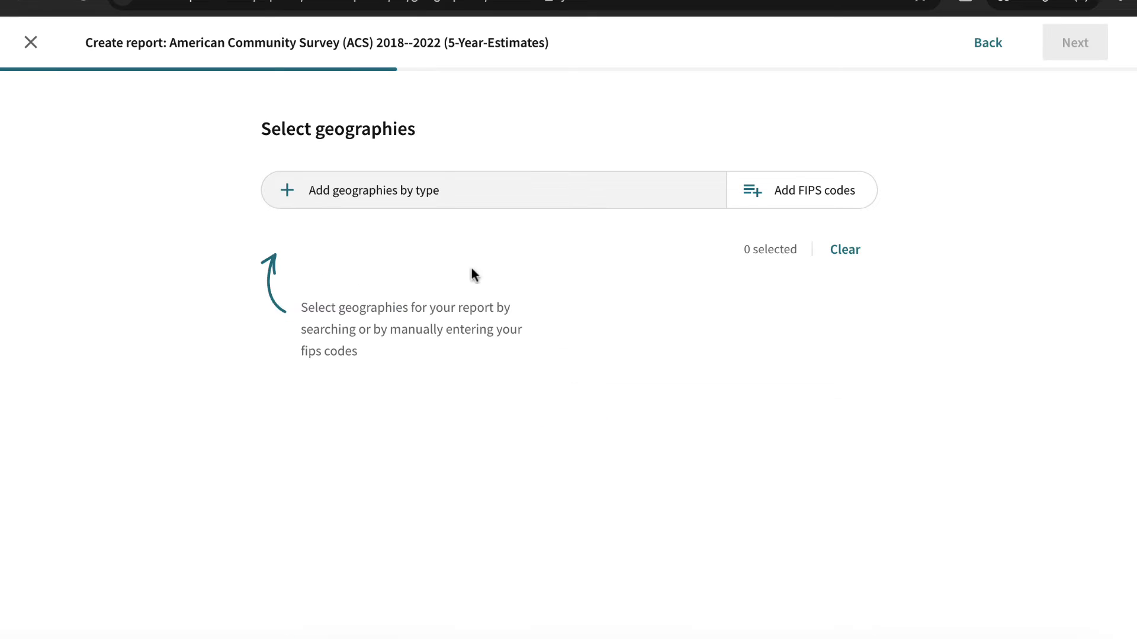
{"action": "left_click", "coordinate": [440, 194]}
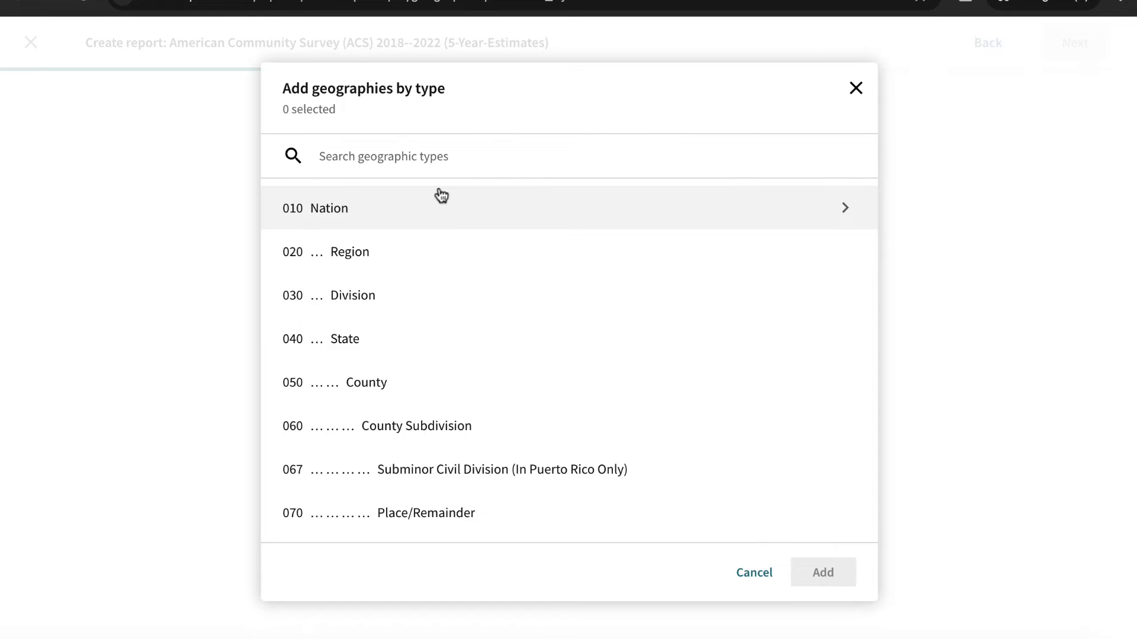
{"action": "left_click", "coordinate": [434, 253]}
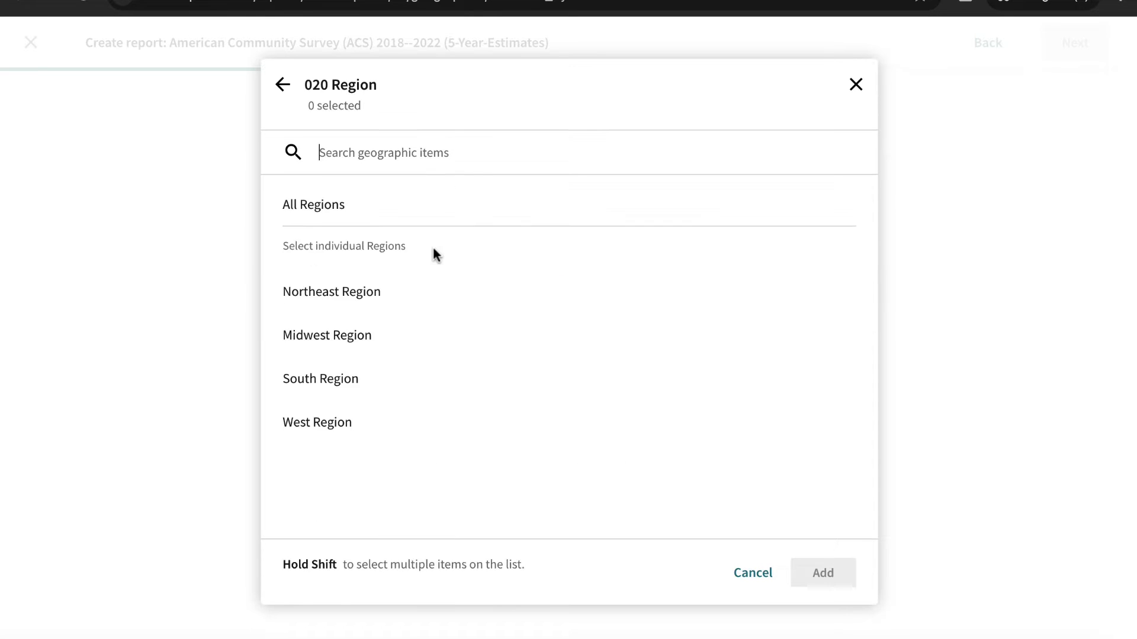
{"action": "left_click", "coordinate": [350, 348]}
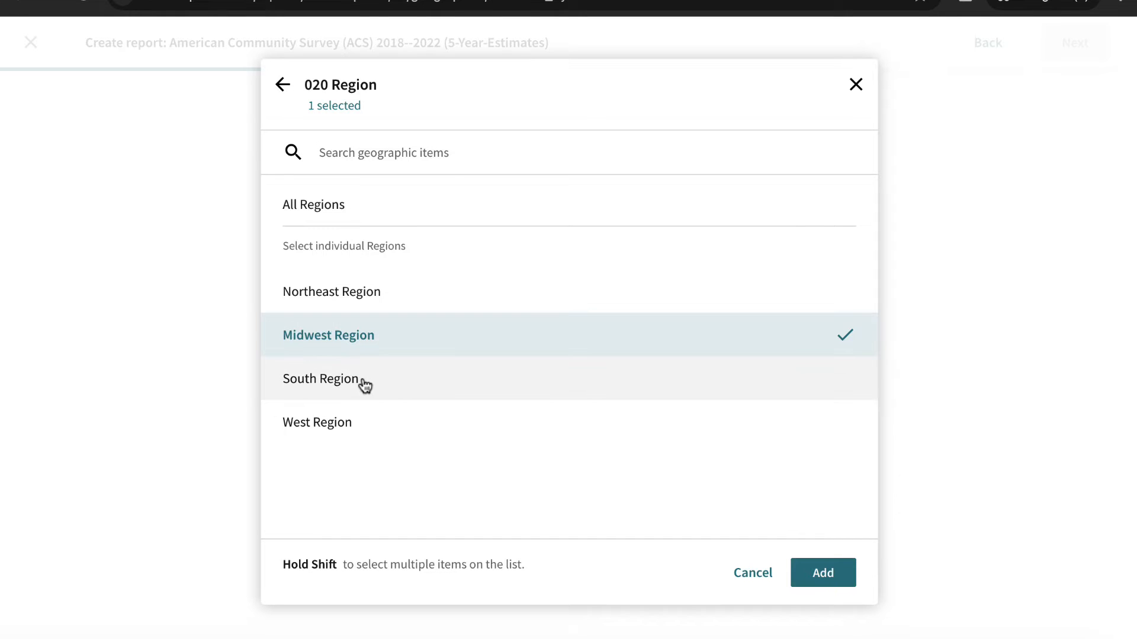
{"action": "left_click", "coordinate": [365, 387], "text": "shift"}
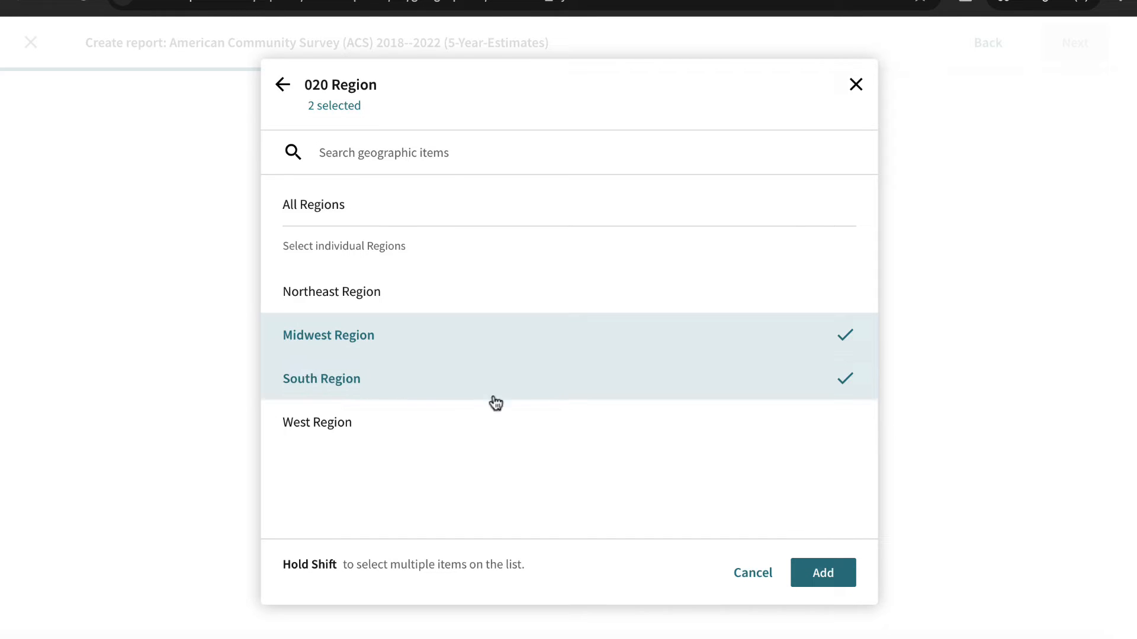
{"action": "left_click", "coordinate": [823, 572]}
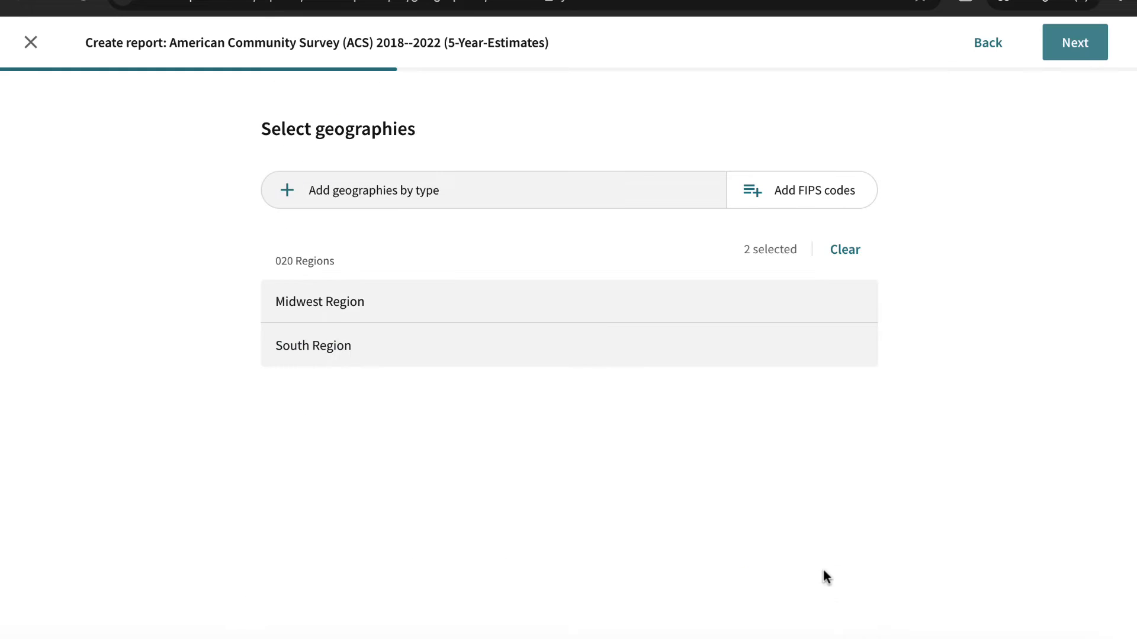
- Add table A17002, Employment Status for Total Population 16 Years and Over, and create the report for the selected regions
{"action": "left_click", "coordinate": [1076, 48]}
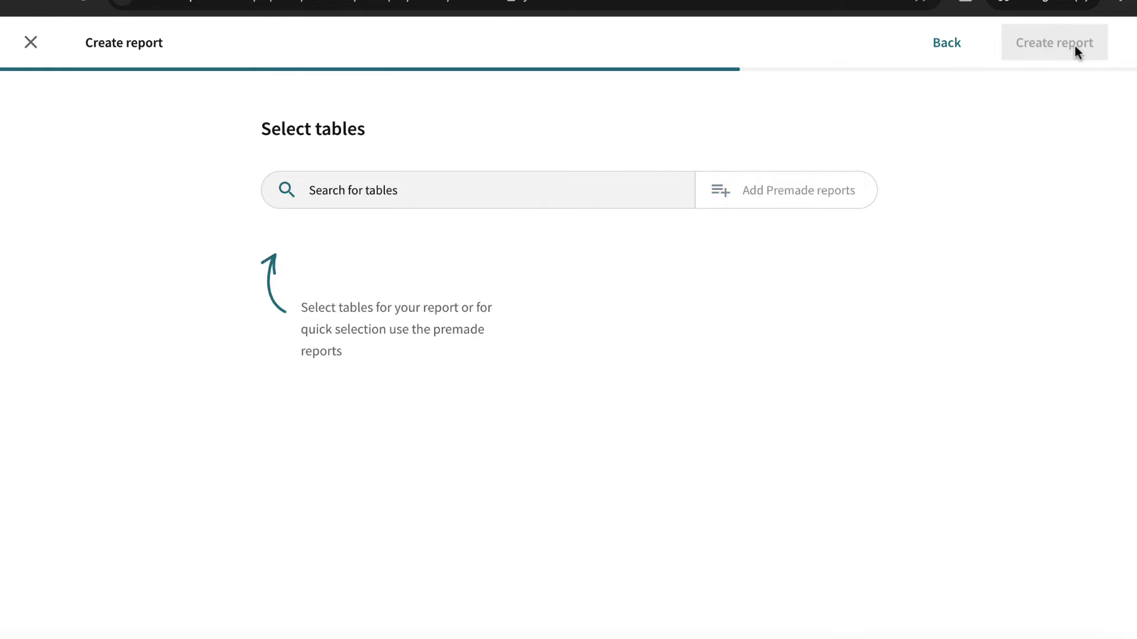
{"action": "left_click", "coordinate": [557, 201]}
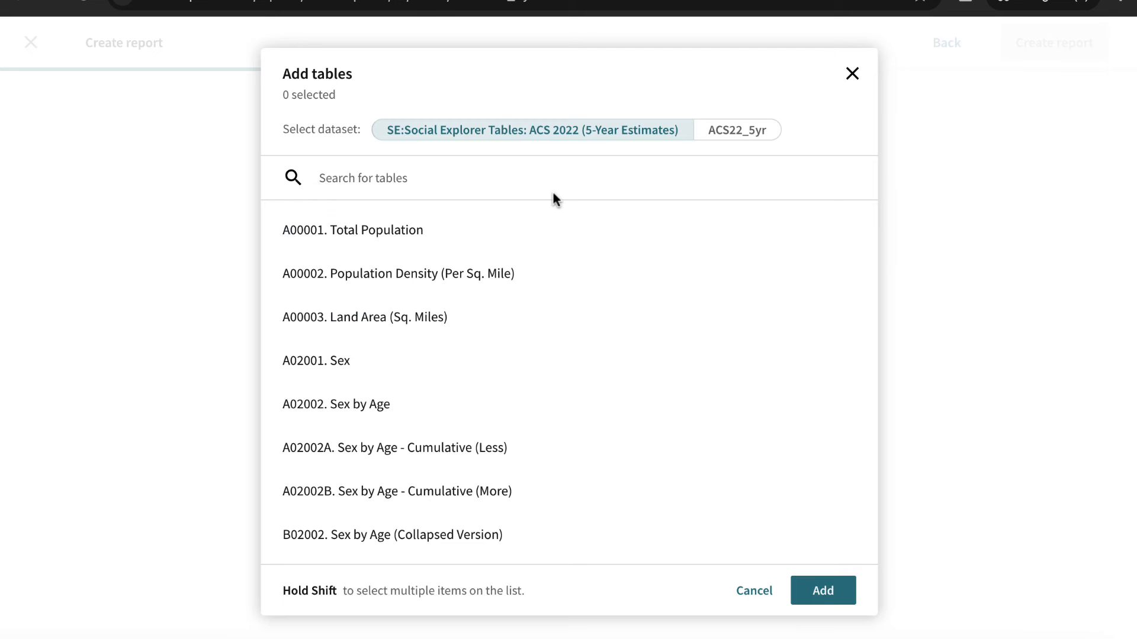
{"action": "type", "text": "emplo"}
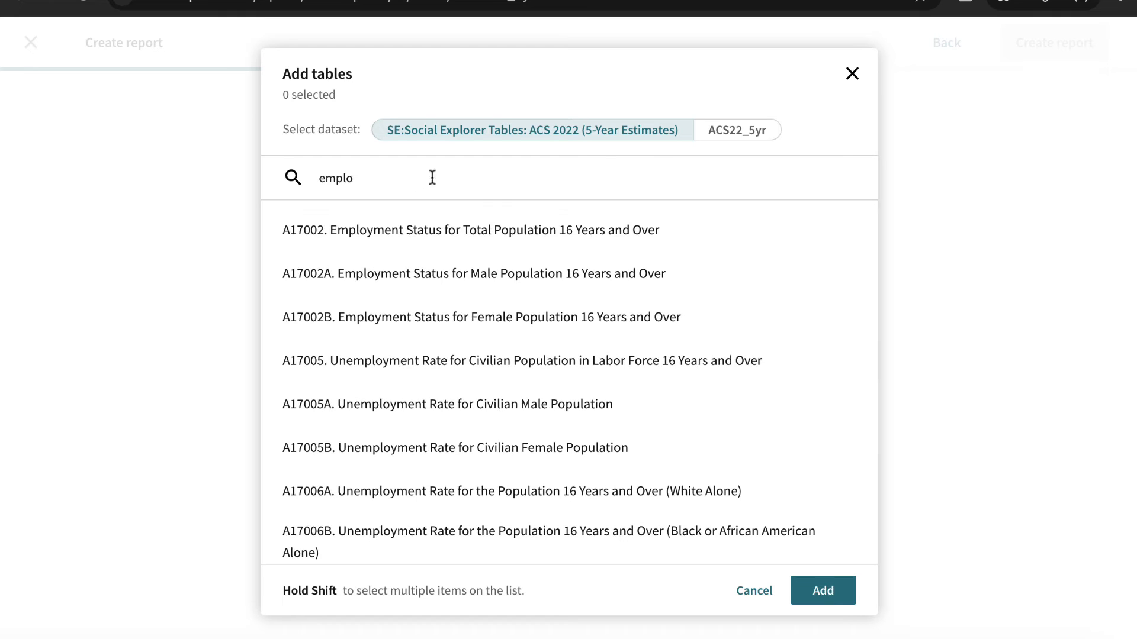
{"action": "left_click", "coordinate": [479, 244]}
{"action": "left_click", "coordinate": [820, 590]}
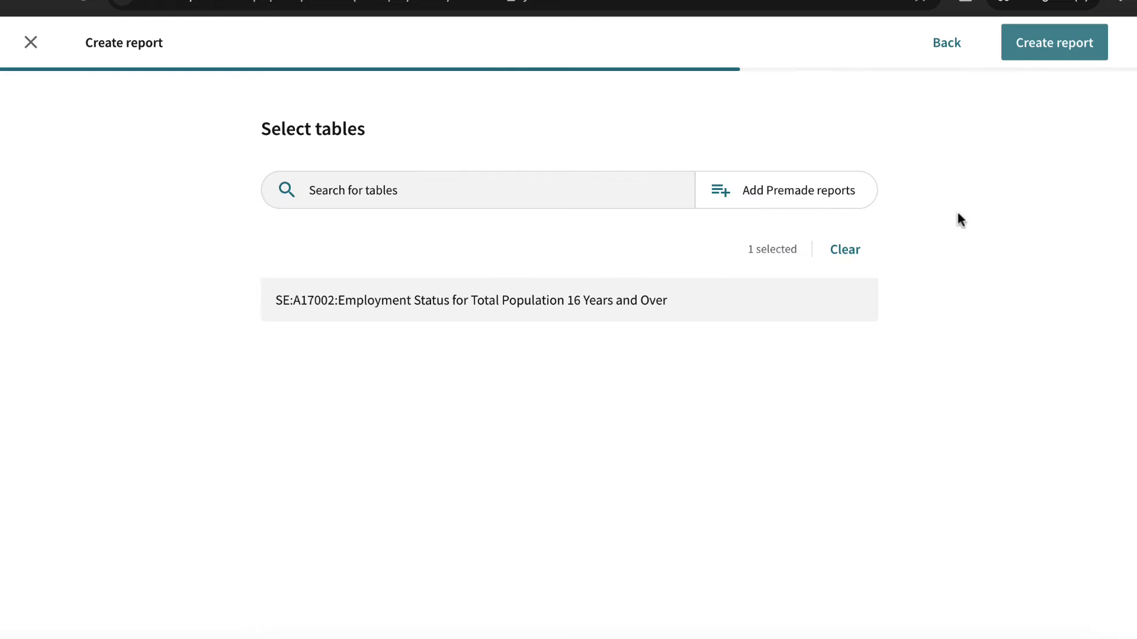
{"action": "left_click", "coordinate": [1045, 58]}
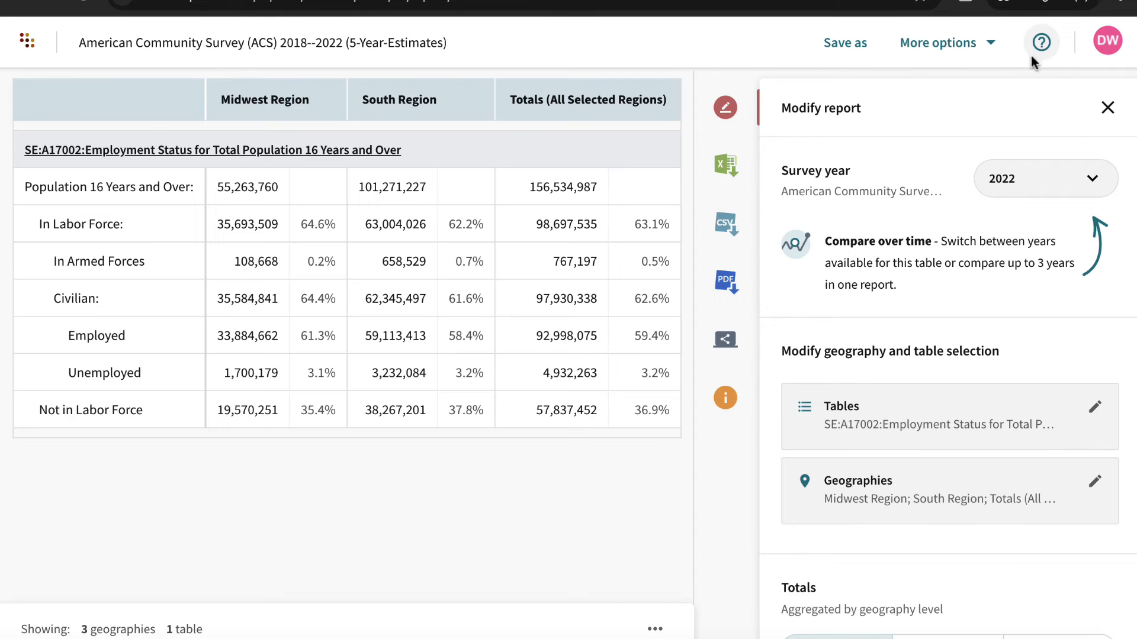
- Start another new-version report using the American Community Survey 2018--2022 (5-Year Estimates)
{"action": "left_click", "coordinate": [103, 130]}
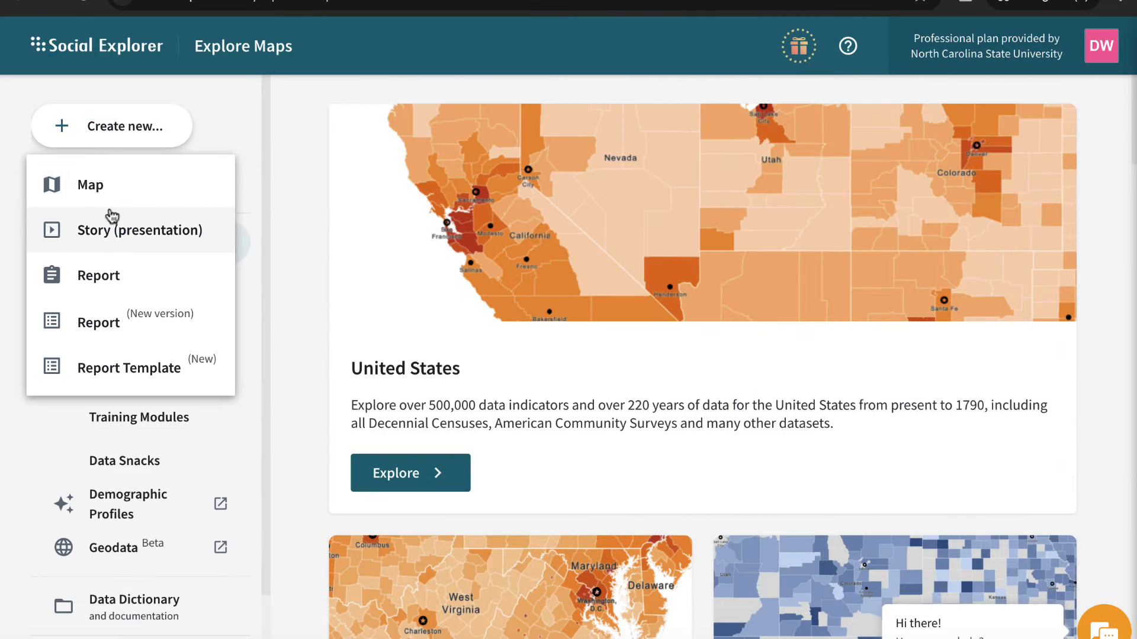
{"action": "left_click", "coordinate": [120, 325]}
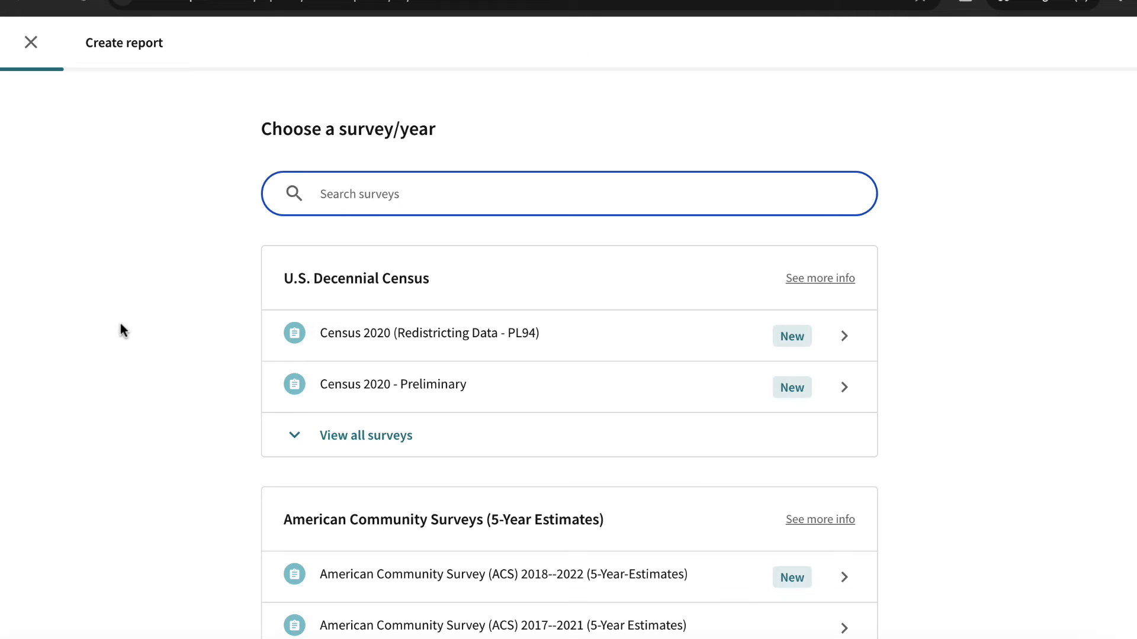
{"action": "left_click", "coordinate": [621, 595]}
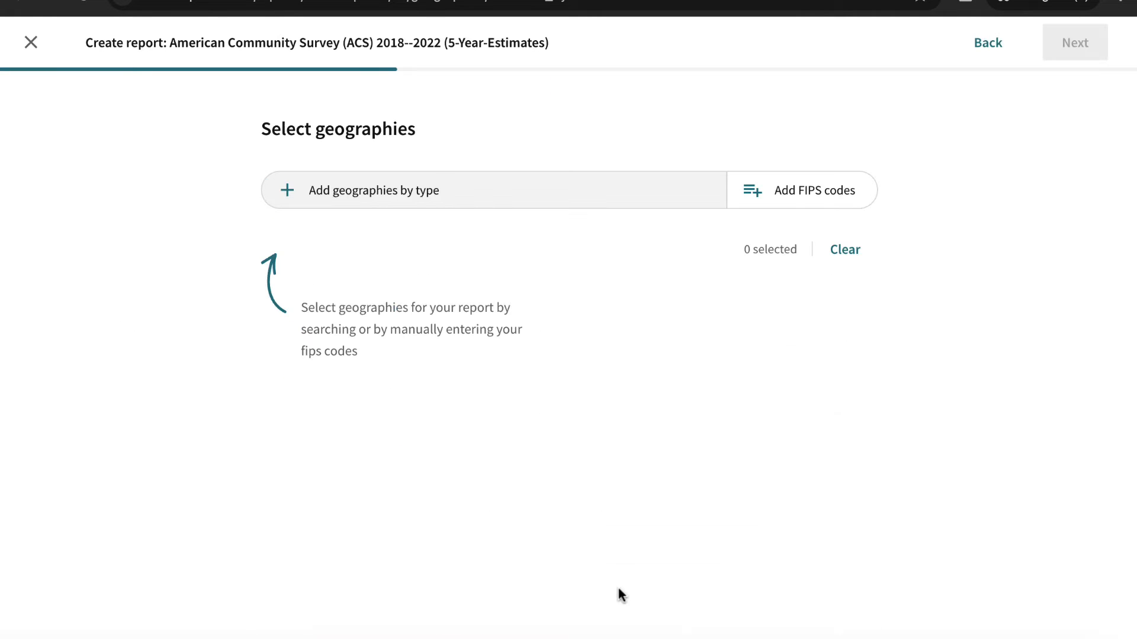
- Add all counties in North Carolina as the report's geography
{"action": "left_click", "coordinate": [599, 198]}
{"action": "left_click", "coordinate": [388, 379]}
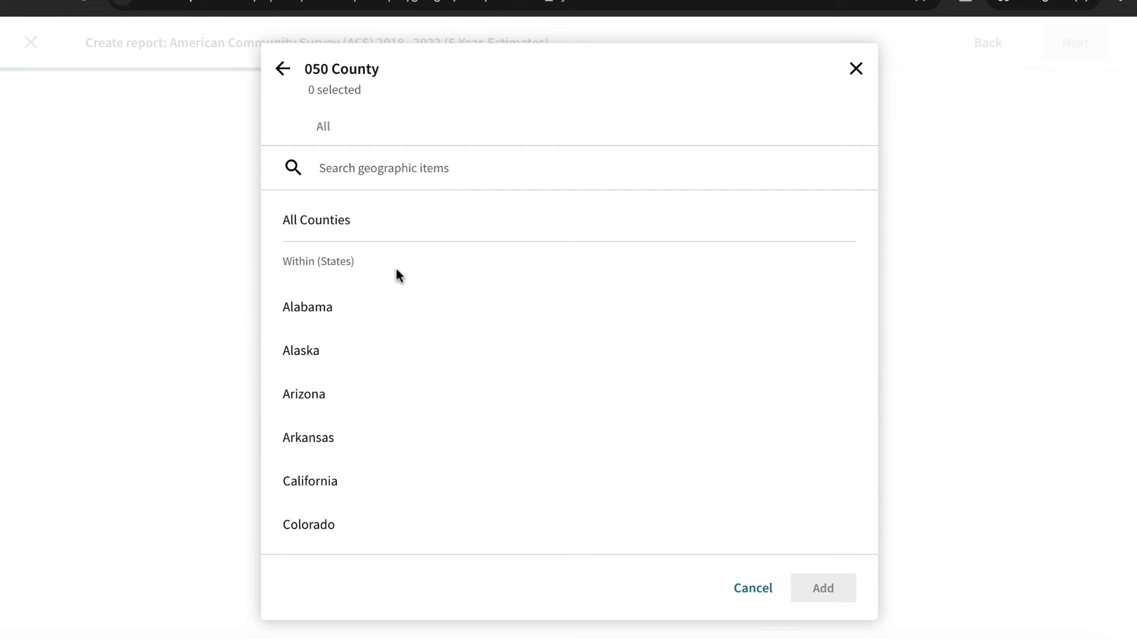
{"action": "type", "text": "nort"}
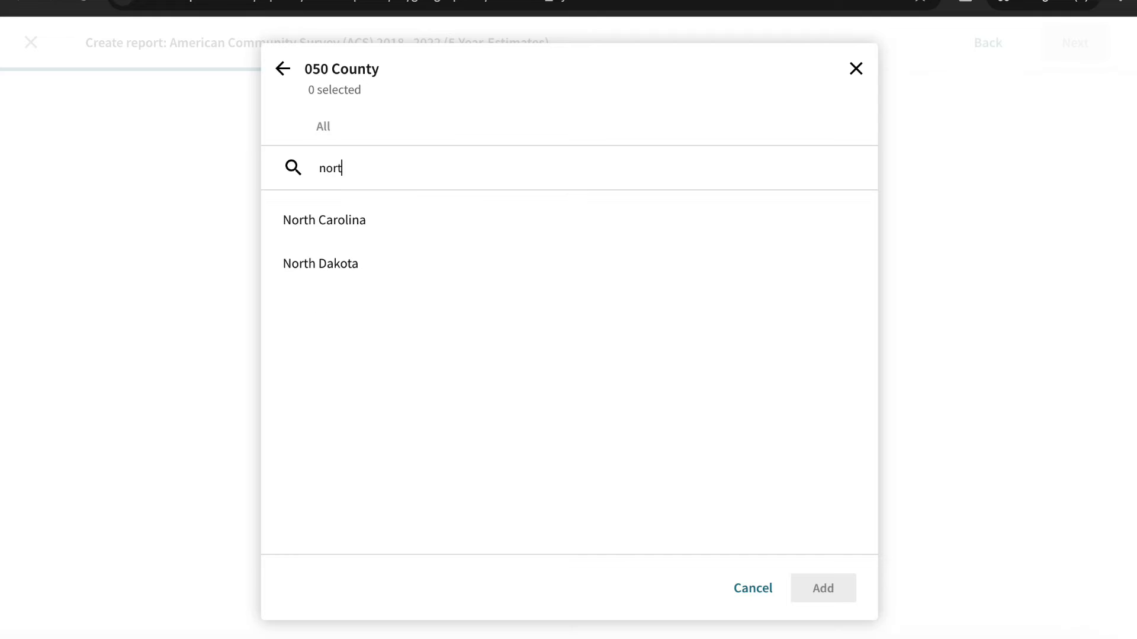
{"action": "left_click", "coordinate": [330, 216]}
{"action": "left_click", "coordinate": [361, 276]}
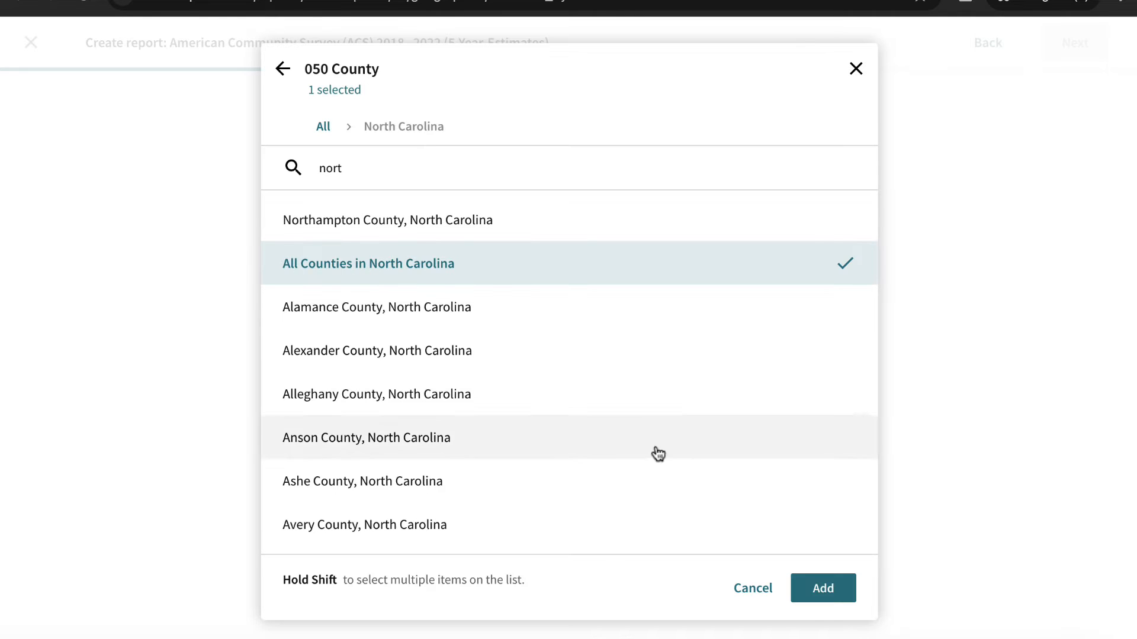
{"action": "left_click", "coordinate": [822, 589]}
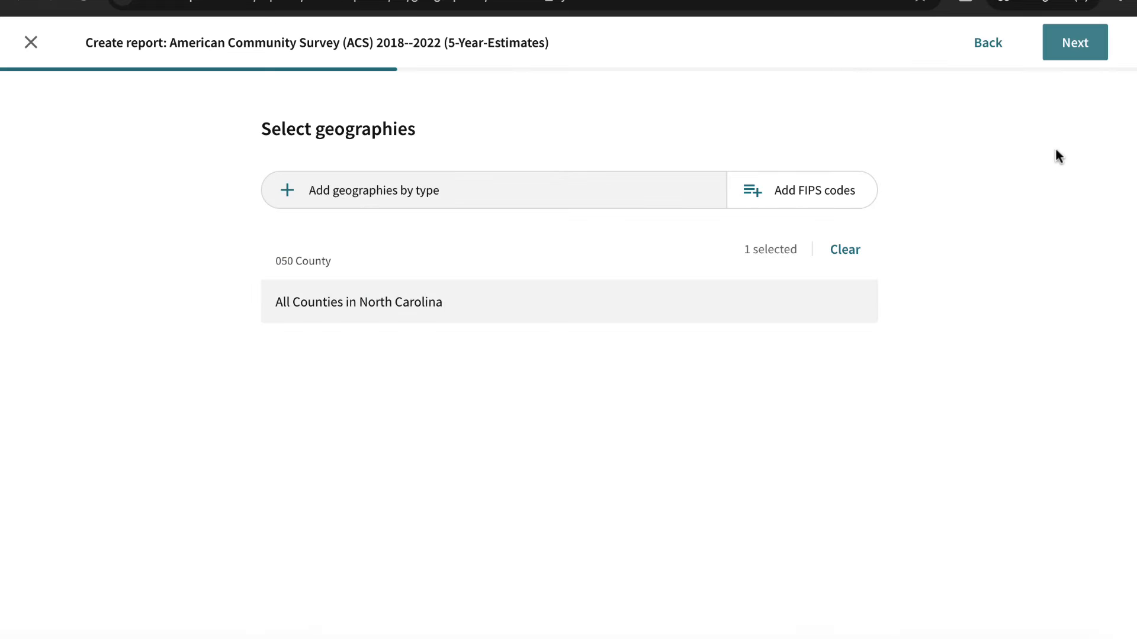
- Add table A12002, Highest Educational Attainment for Population 25 Years and Over, and create the county report
{"action": "left_click", "coordinate": [1075, 48]}
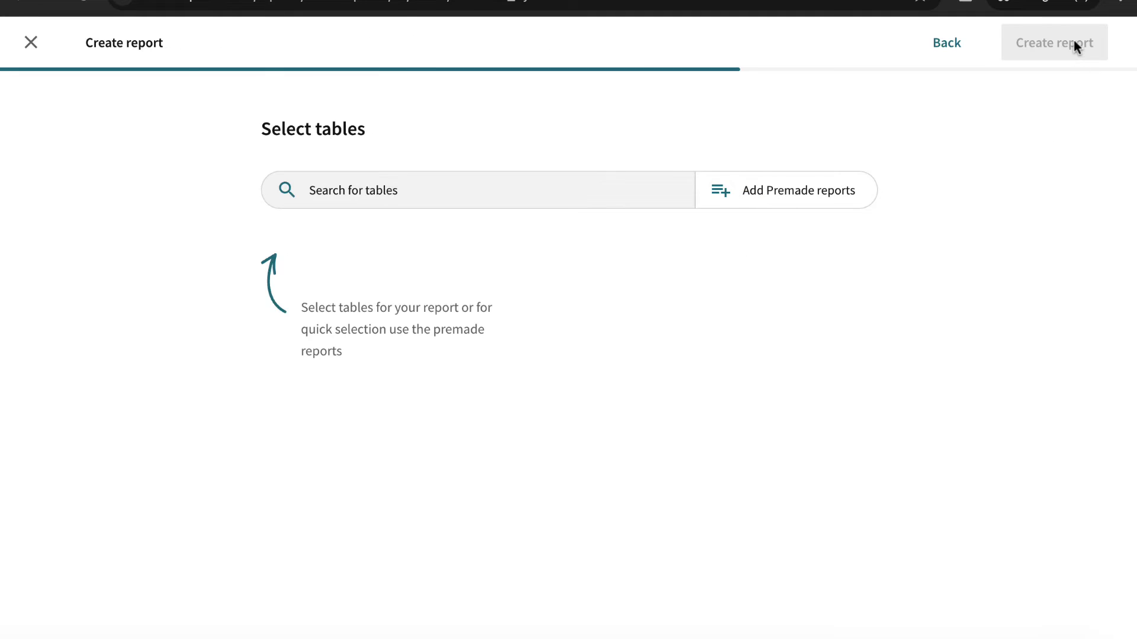
{"action": "left_click", "coordinate": [573, 202]}
{"action": "type", "text": "high"}
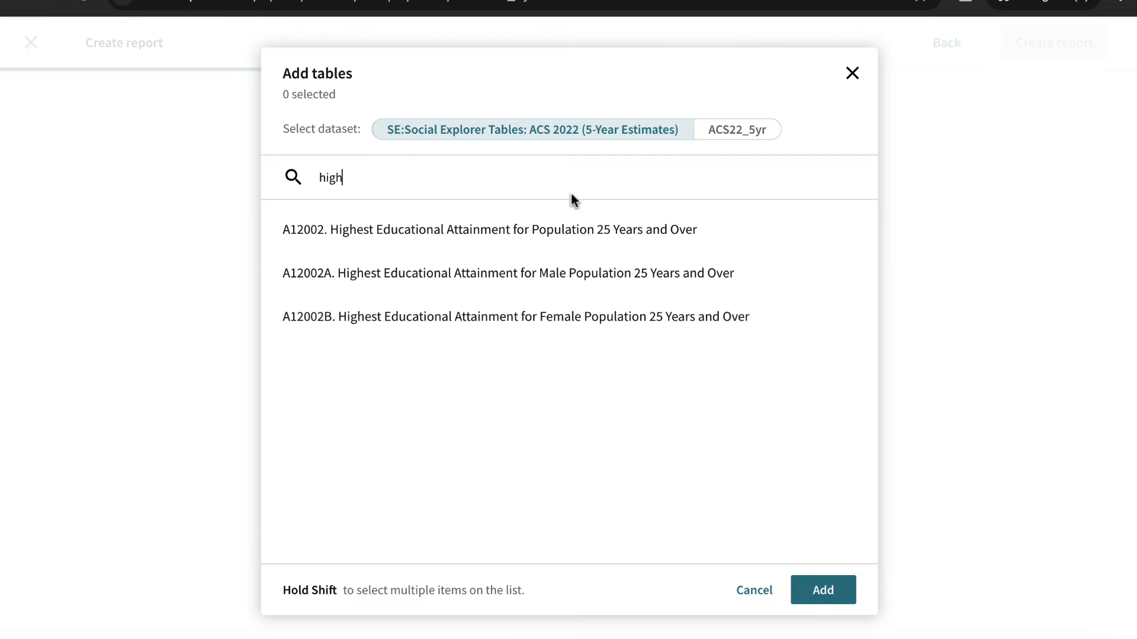
{"action": "left_click", "coordinate": [535, 237]}
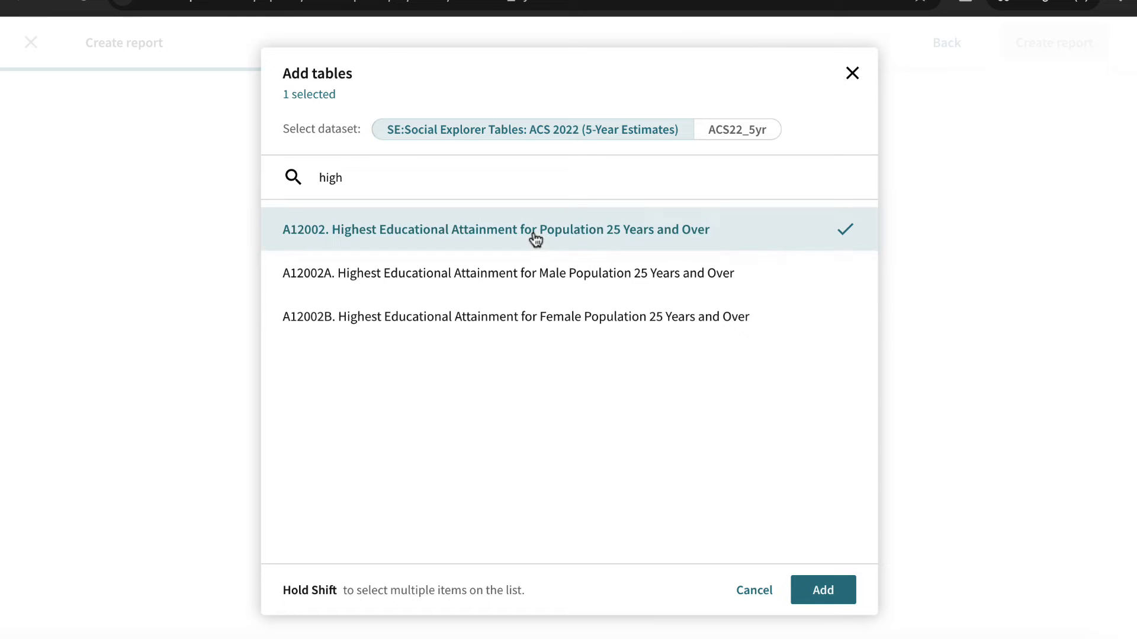
{"action": "left_click", "coordinate": [820, 591]}
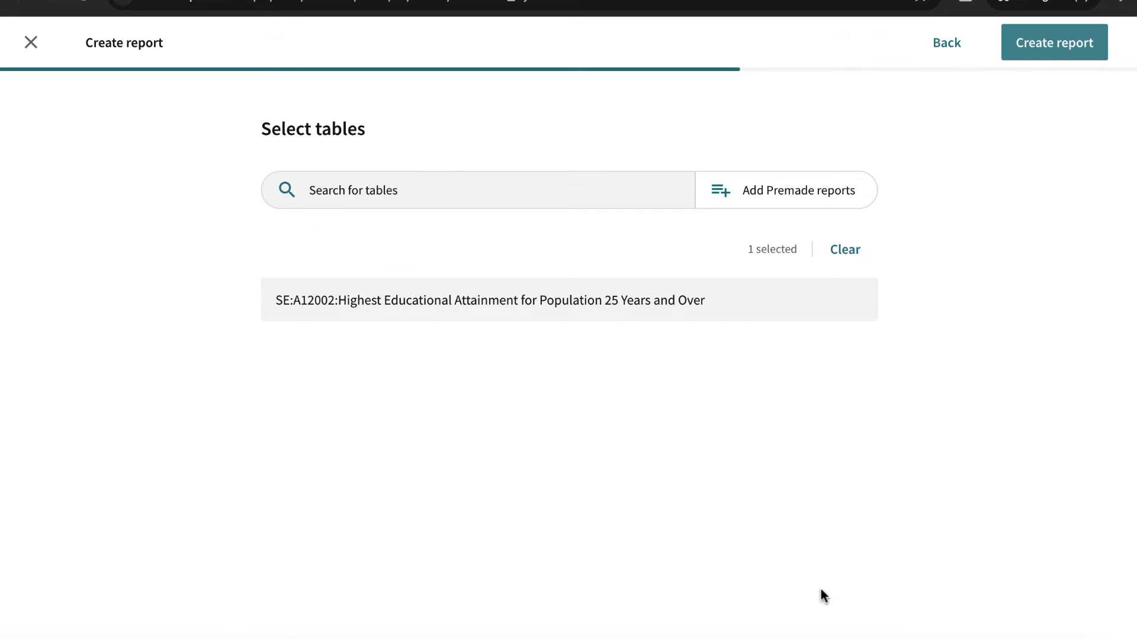
{"action": "left_click", "coordinate": [1041, 33]}
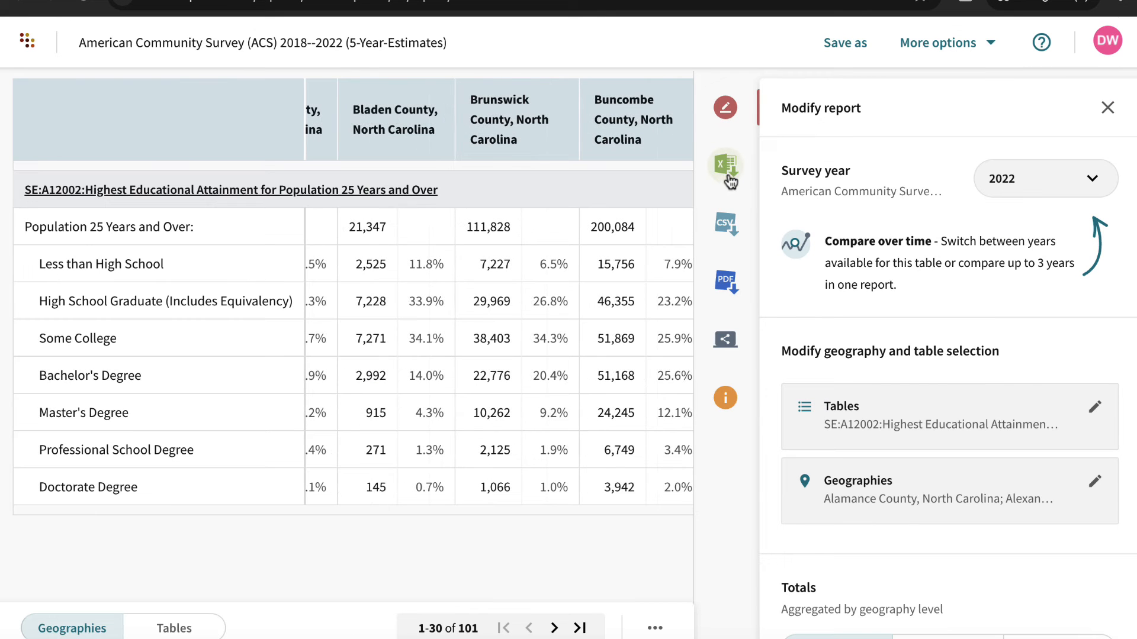
- Review the Excel and CSV download options for the educational attainment report
{"action": "left_click", "coordinate": [731, 181]}
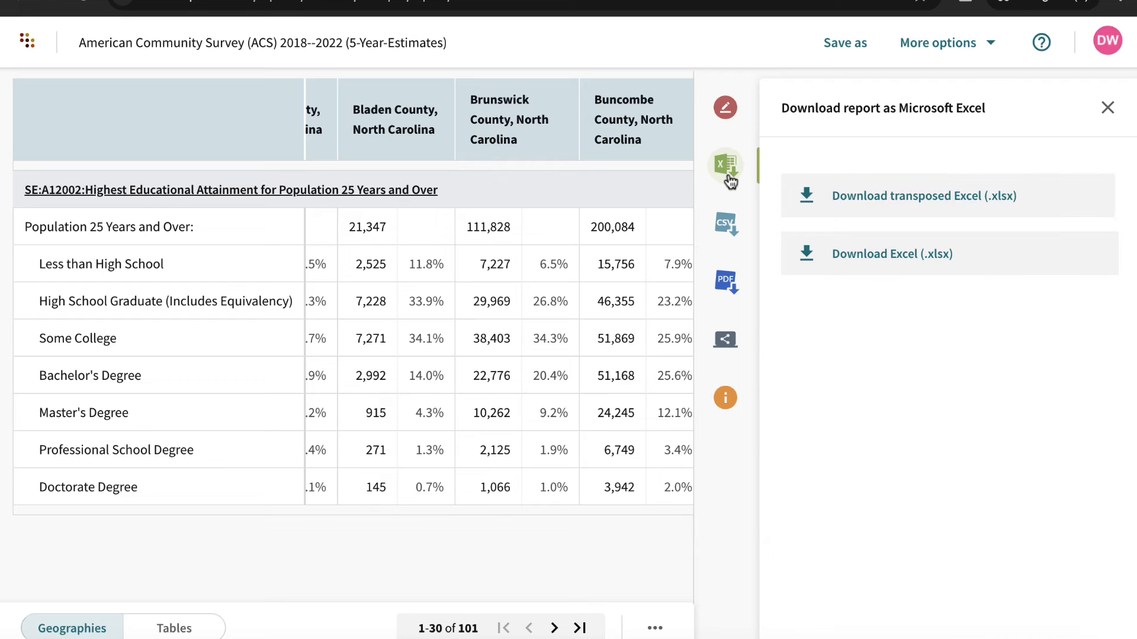
{"action": "left_click", "coordinate": [719, 223]}
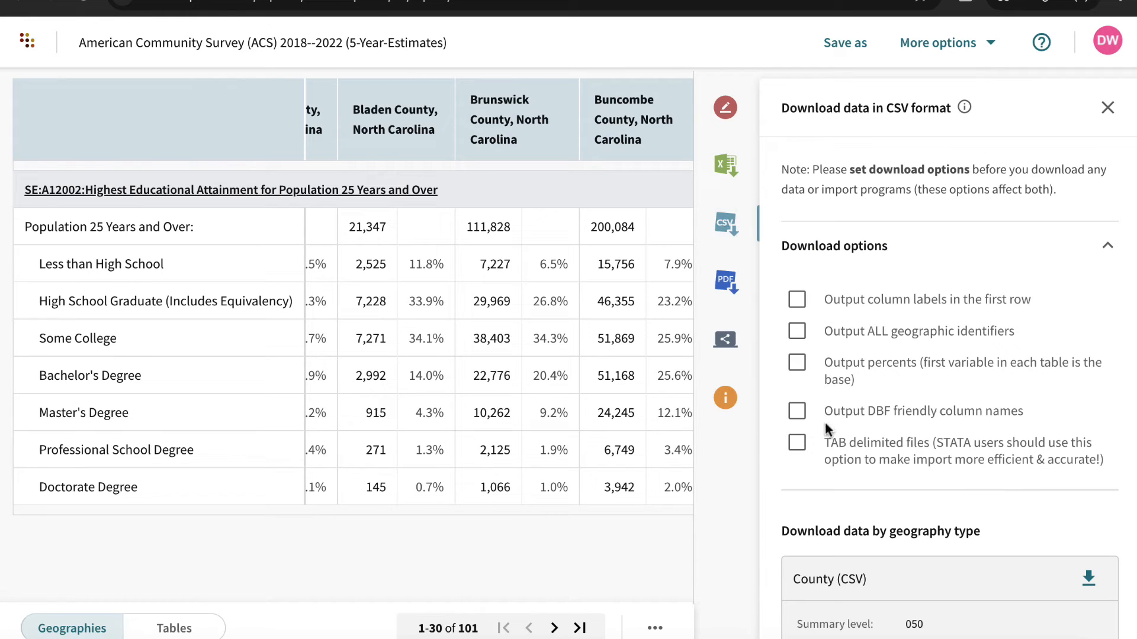
- Check the report's PDF download option and set its citation format to American Psychological Association (APA)
{"action": "left_click", "coordinate": [730, 285]}
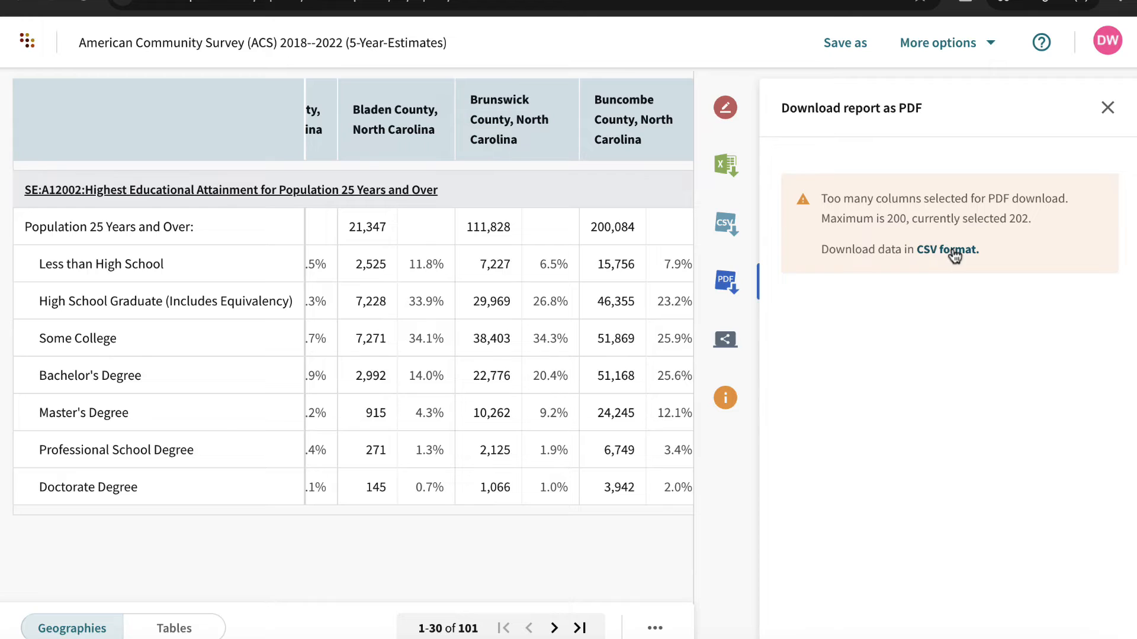
{"action": "left_click", "coordinate": [726, 400]}
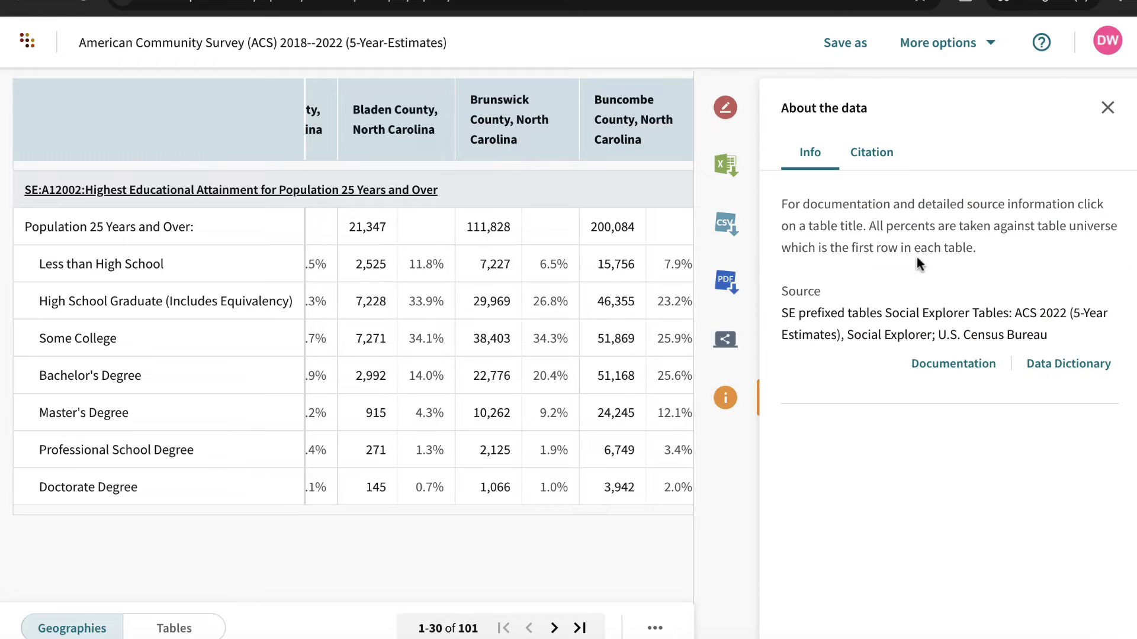
{"action": "left_click", "coordinate": [884, 172]}
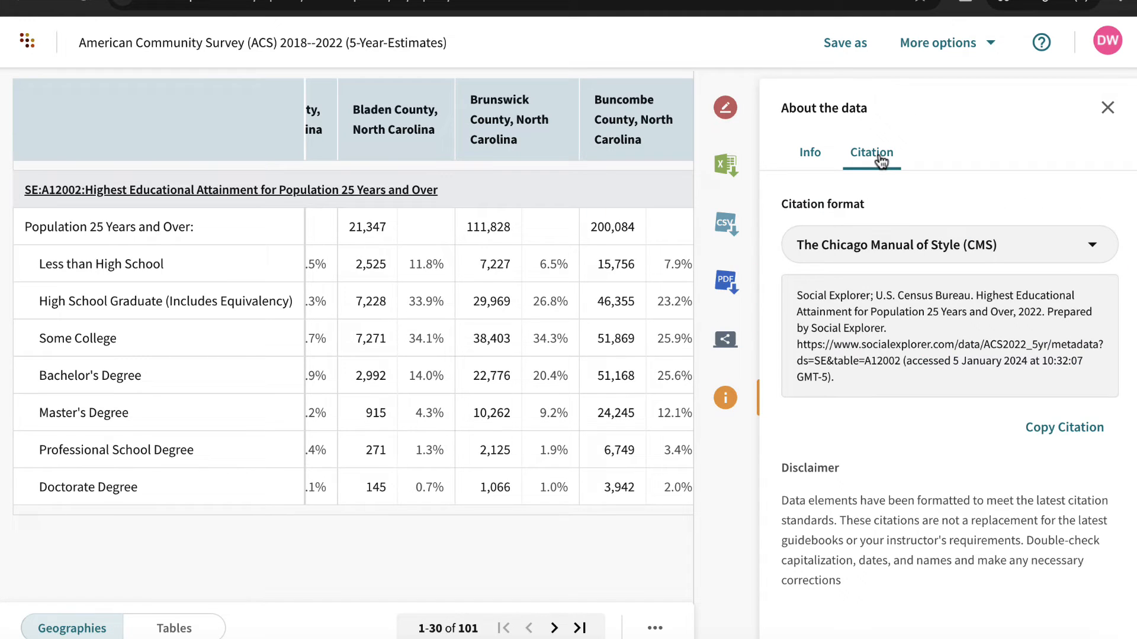
{"action": "left_click", "coordinate": [869, 245]}
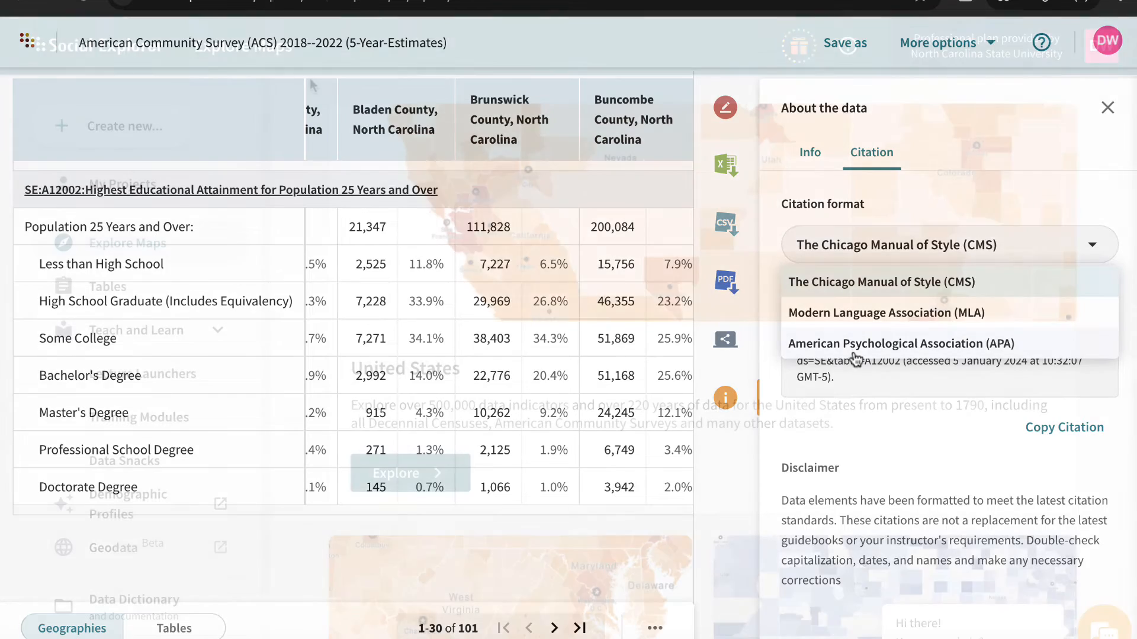
{"action": "left_click", "coordinate": [854, 347]}
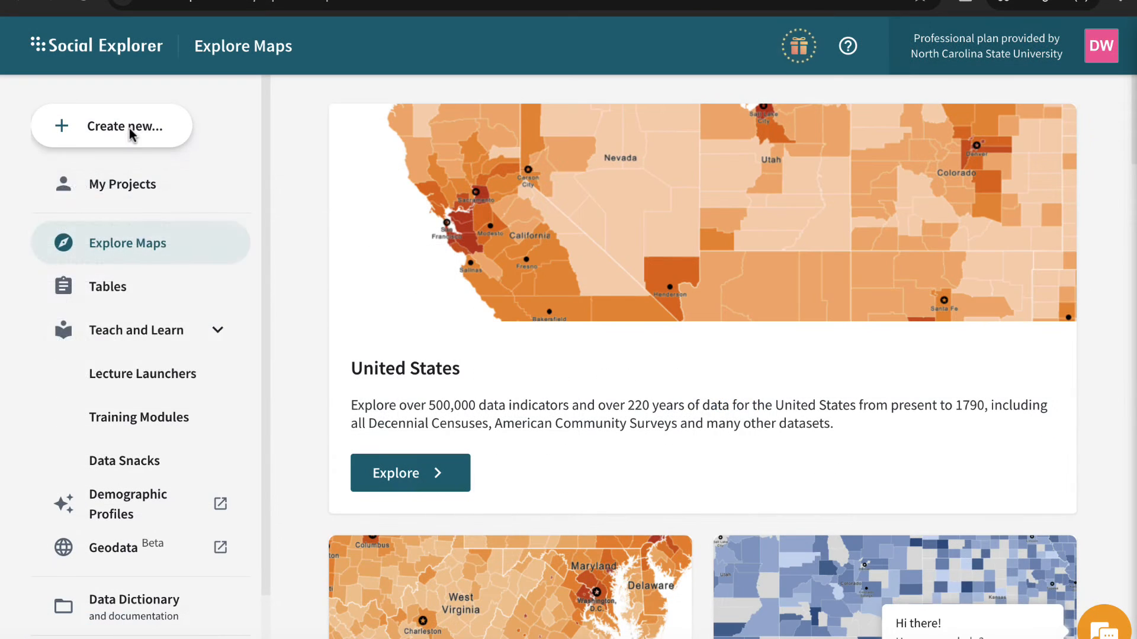
- Create a new story titled "sample" based on the United States map
{"action": "left_click", "coordinate": [130, 133]}
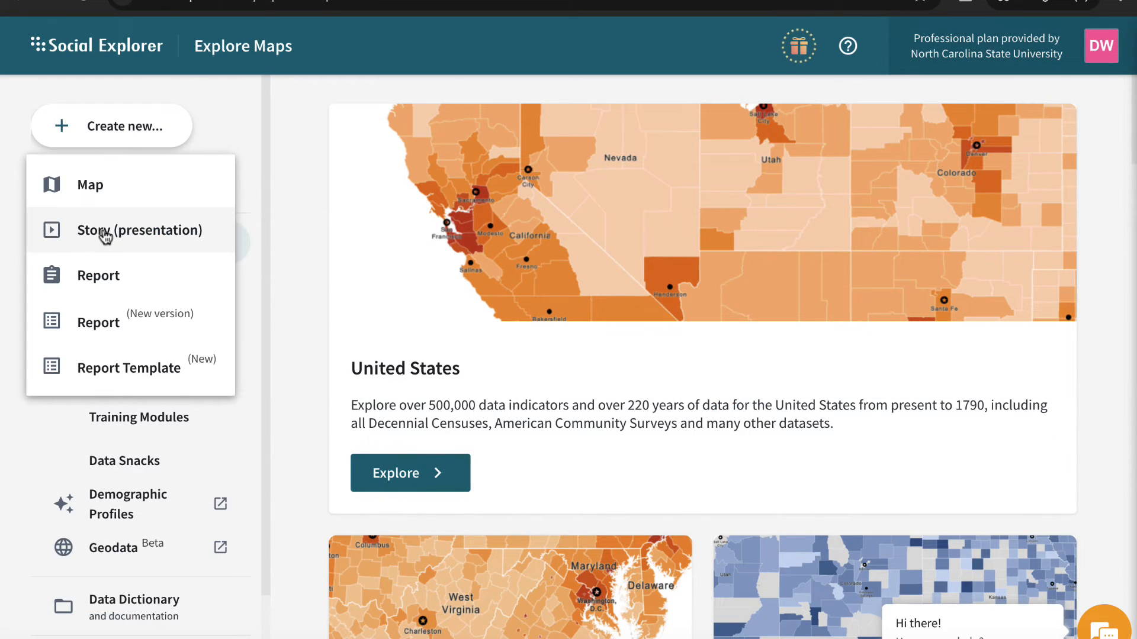
{"action": "left_click", "coordinate": [70, 235]}
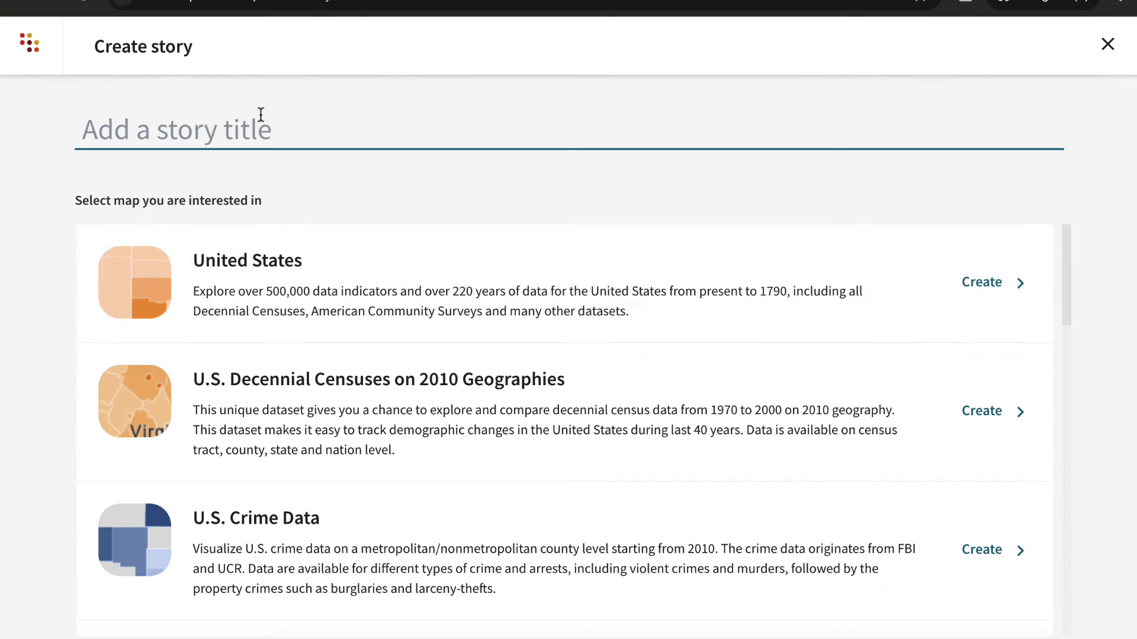
{"action": "type", "text": "sample"}
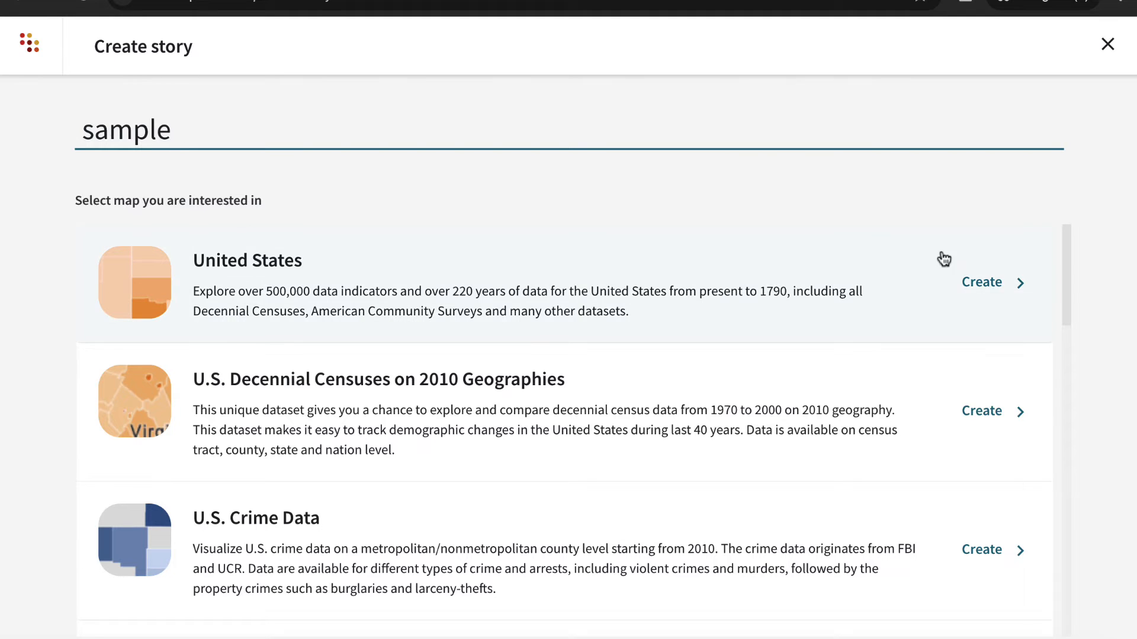
{"action": "left_click", "coordinate": [993, 287]}
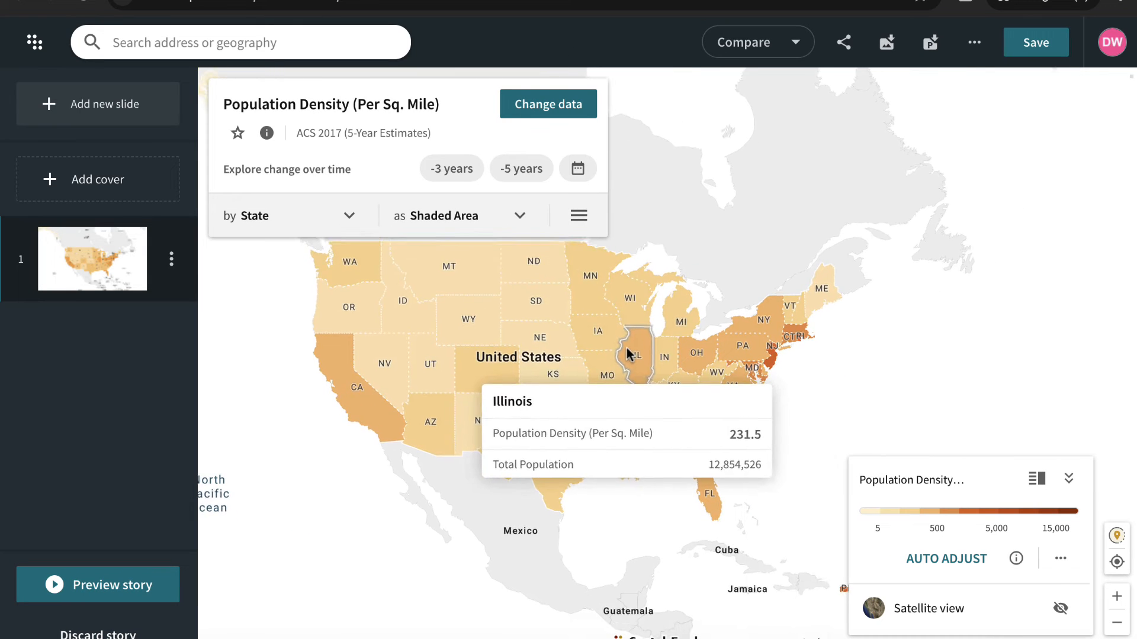
- Add a cover to the story with the title "Demographic Data" and a description, and return to the map slide
{"action": "left_click", "coordinate": [112, 197]}
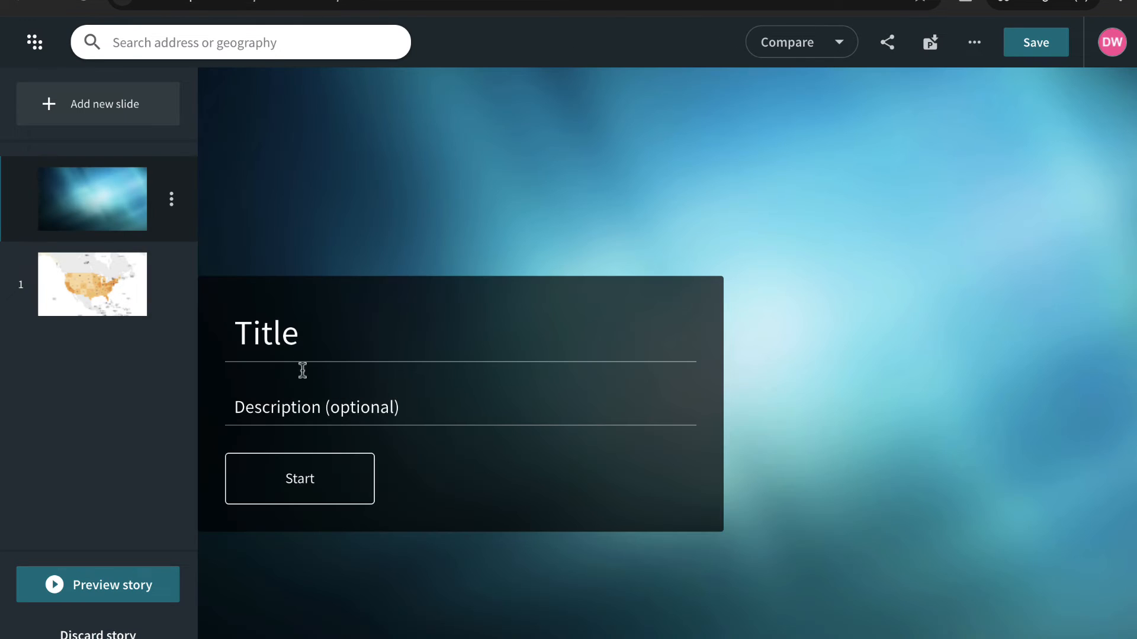
{"action": "left_click", "coordinate": [289, 335]}
{"action": "type", "text": "Demographic Data"}
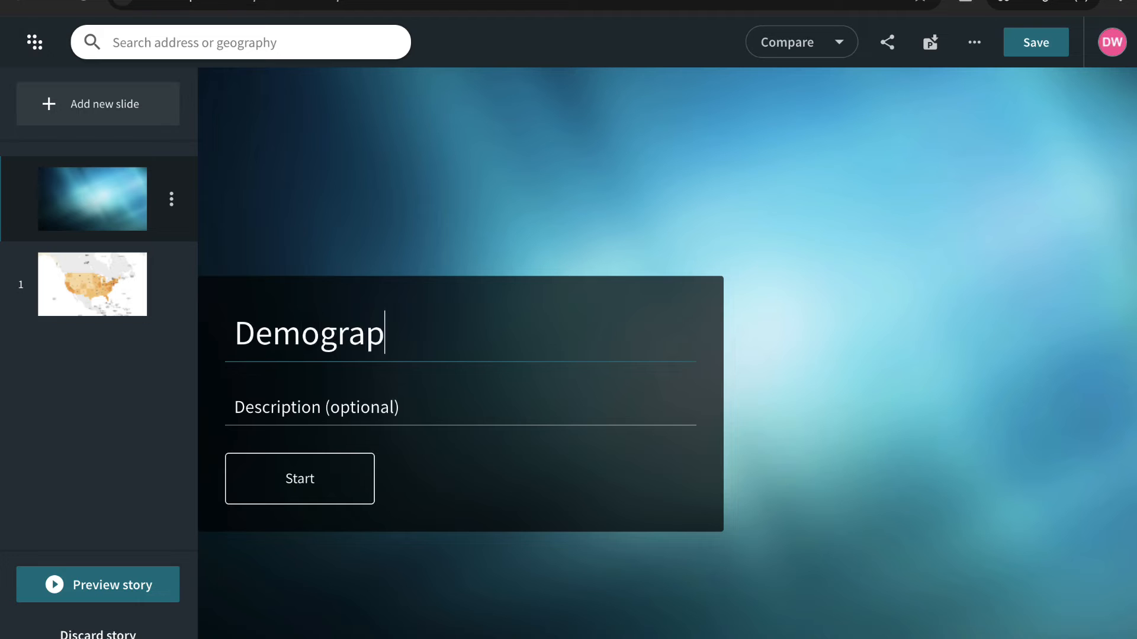
{"action": "left_click", "coordinate": [265, 408]}
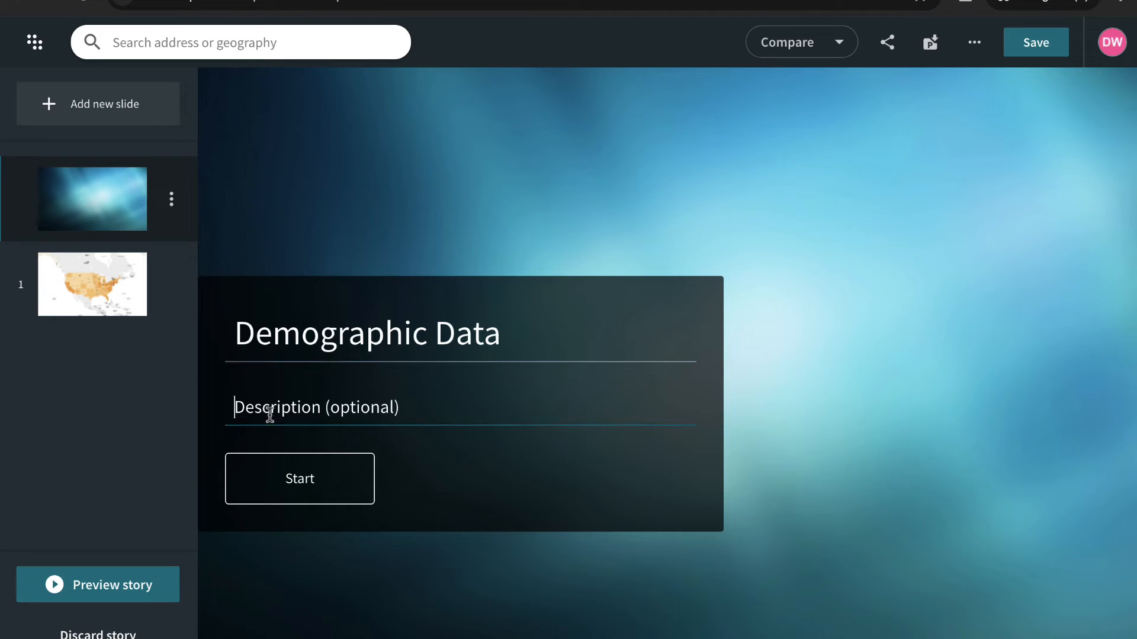
{"action": "type", "text": "Presenta"}
{"action": "left_click", "coordinate": [118, 296]}
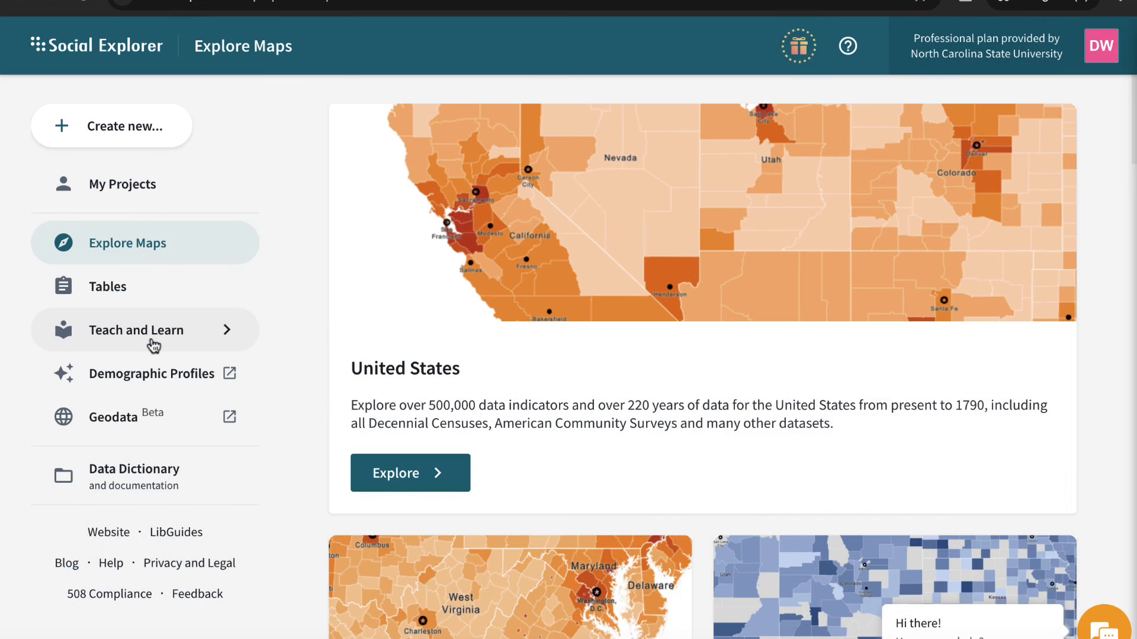
- Open the Data Snack "Median Household Income Across the U.S., 2025" from the teaching resources
{"action": "left_click", "coordinate": [149, 342]}
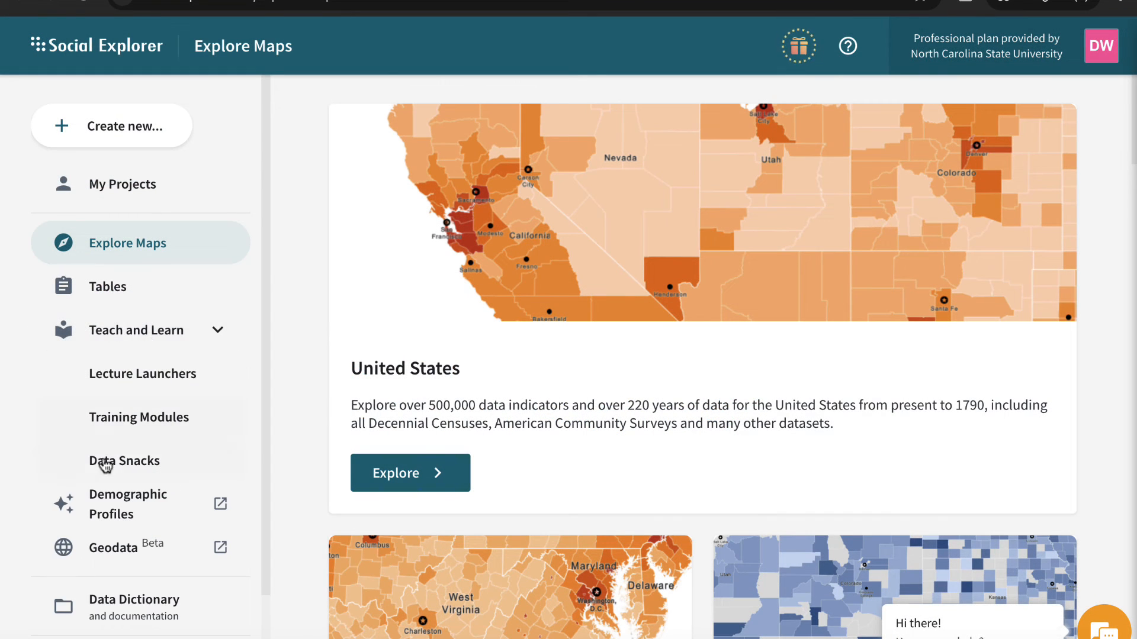
{"action": "left_click", "coordinate": [141, 465]}
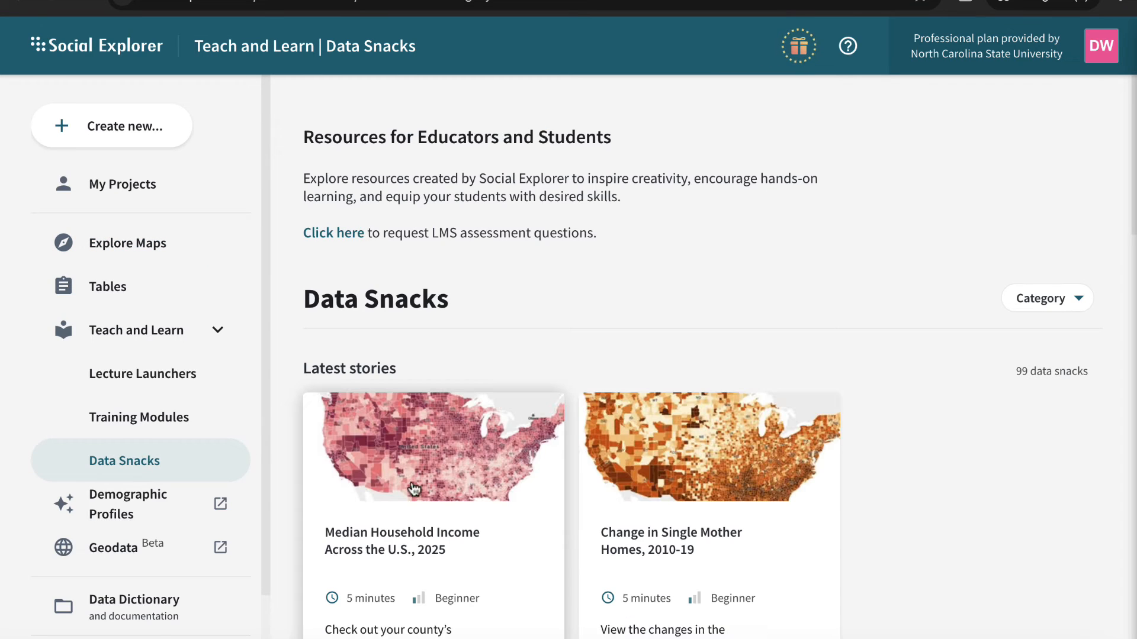
{"action": "left_click", "coordinate": [468, 519]}
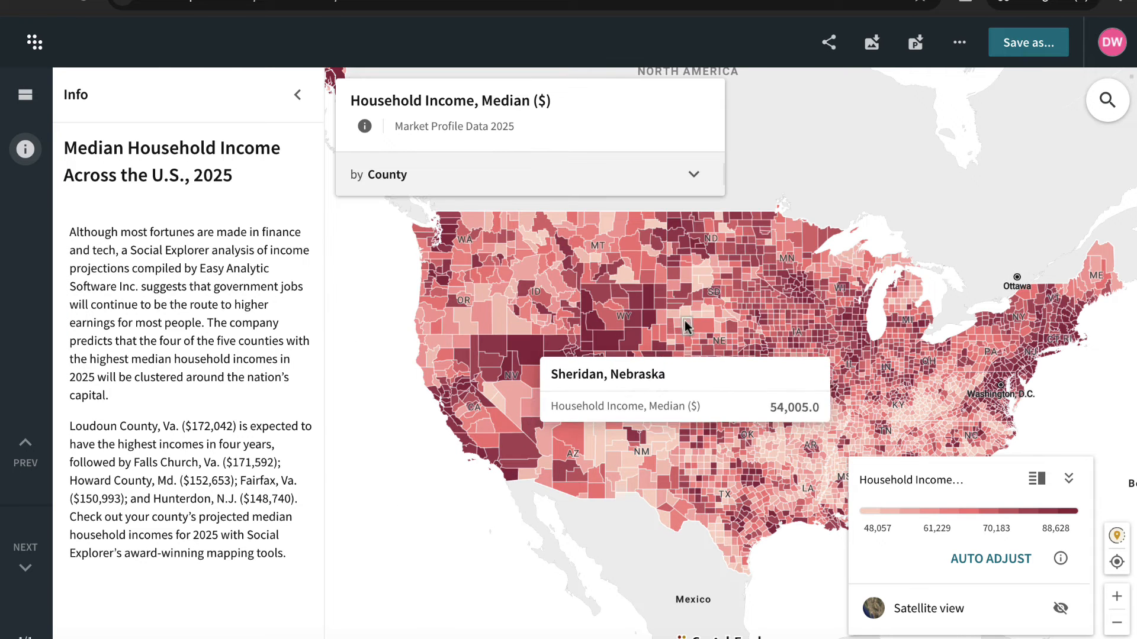
- Save the median household income map as a project titled "Household Income"
{"action": "left_click", "coordinate": [1028, 43]}
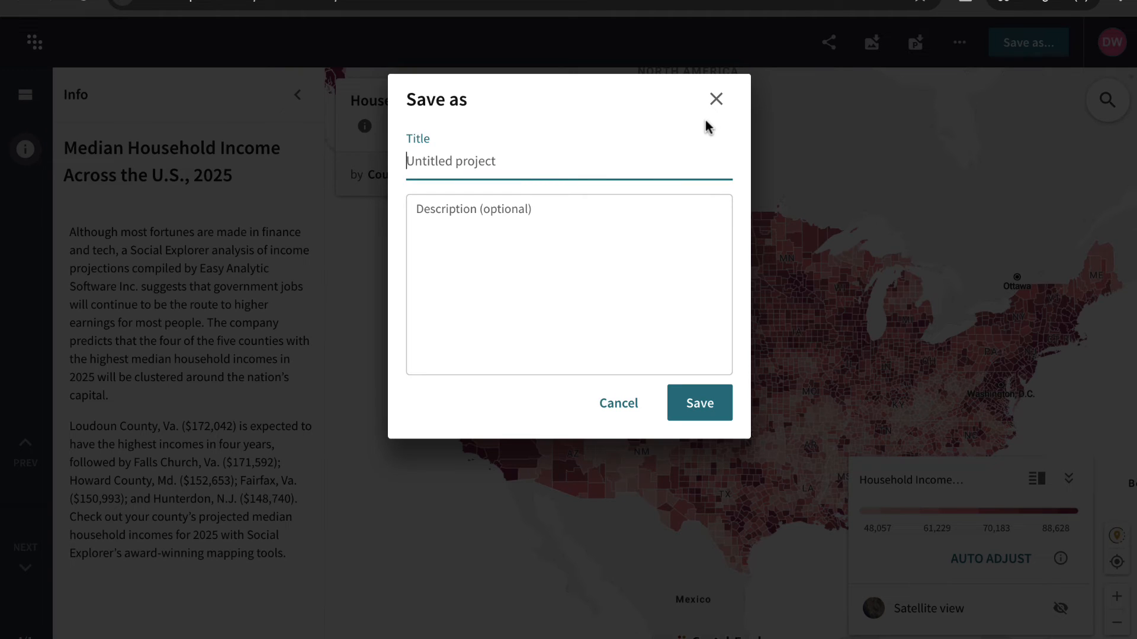
{"action": "type", "text": "Household Income"}
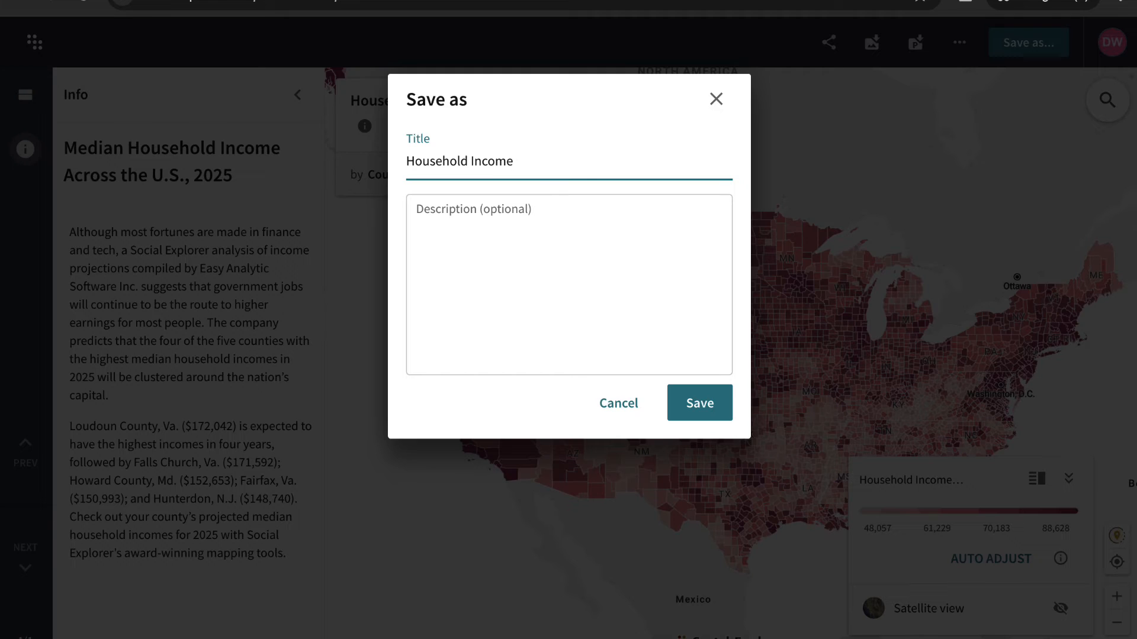
{"action": "left_click", "coordinate": [696, 404]}
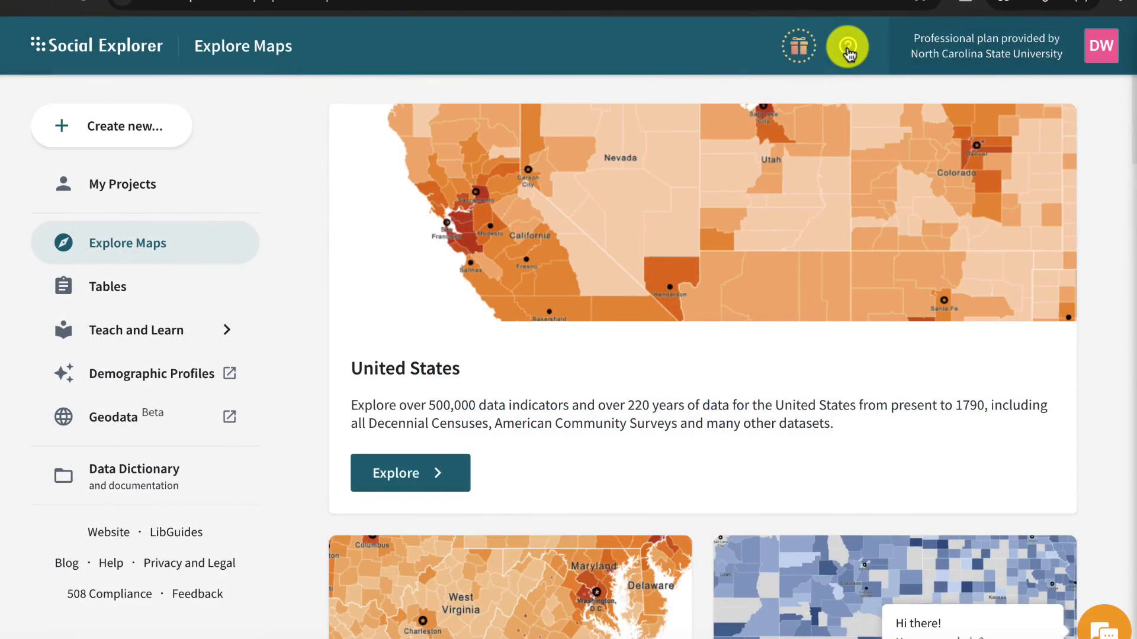
- View the help guides Introduction to Maps and Introduction to Reports
{"action": "left_click", "coordinate": [848, 49]}
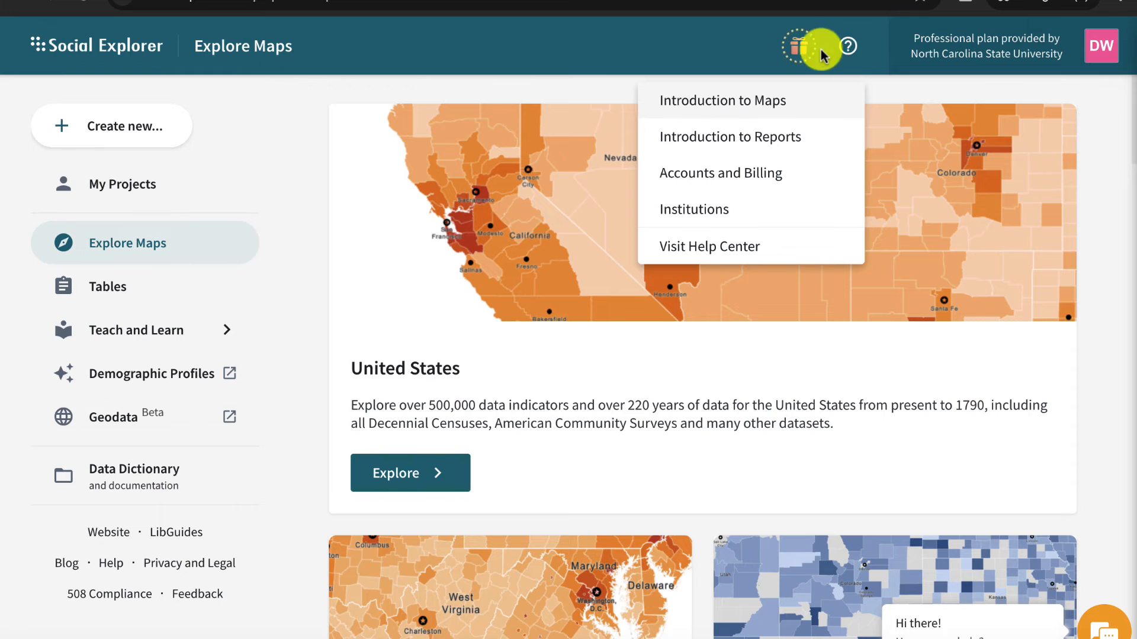
{"action": "left_click", "coordinate": [765, 104]}
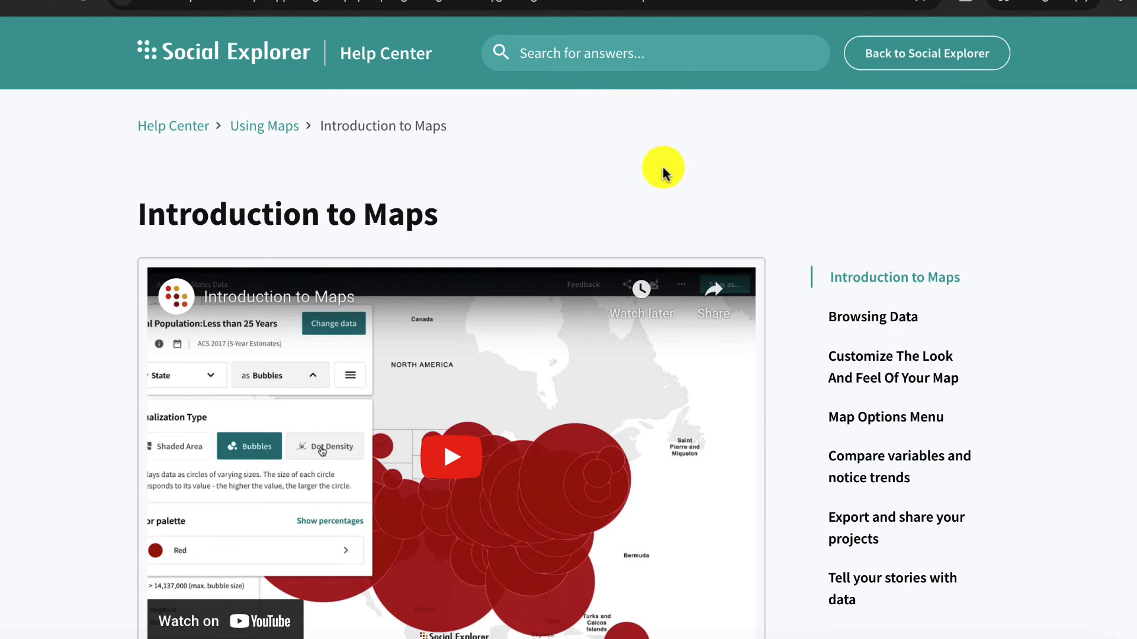
{"action": "left_click", "coordinate": [580, 1]}
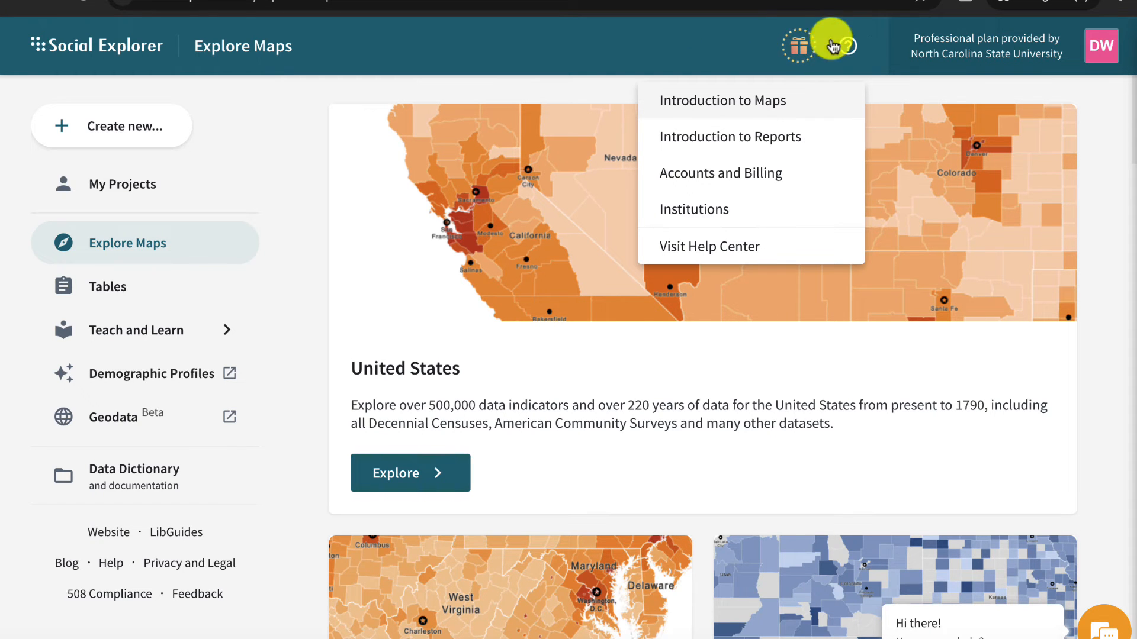
{"action": "left_click", "coordinate": [774, 149]}
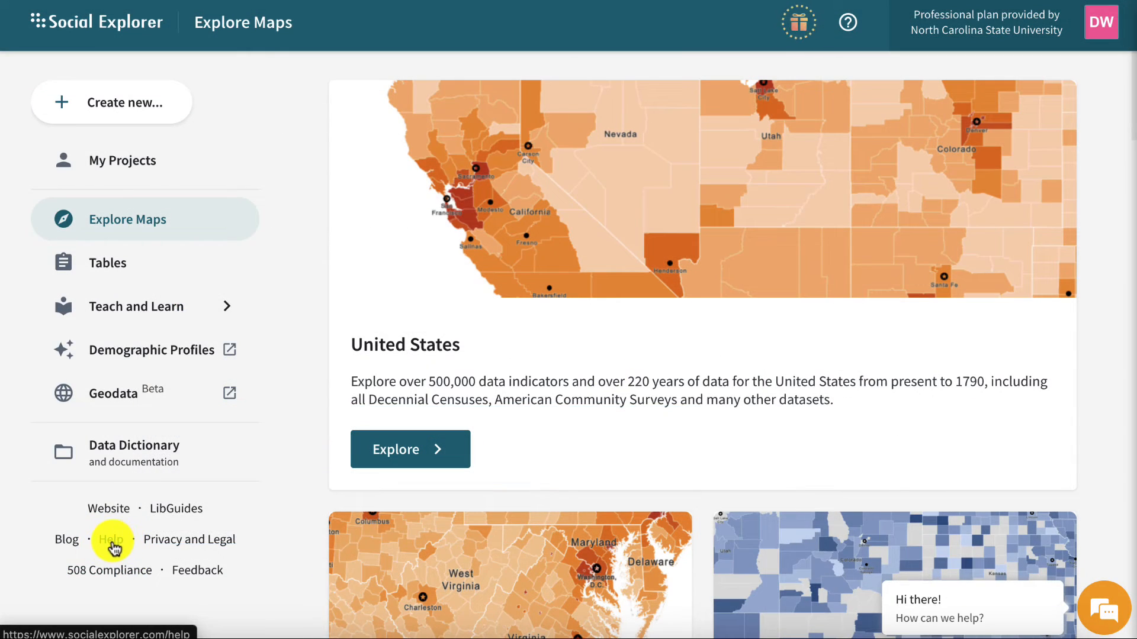
- Open the Help Center, browse its topics and open Knowledge Base and FAQ
{"action": "left_click", "coordinate": [112, 542]}
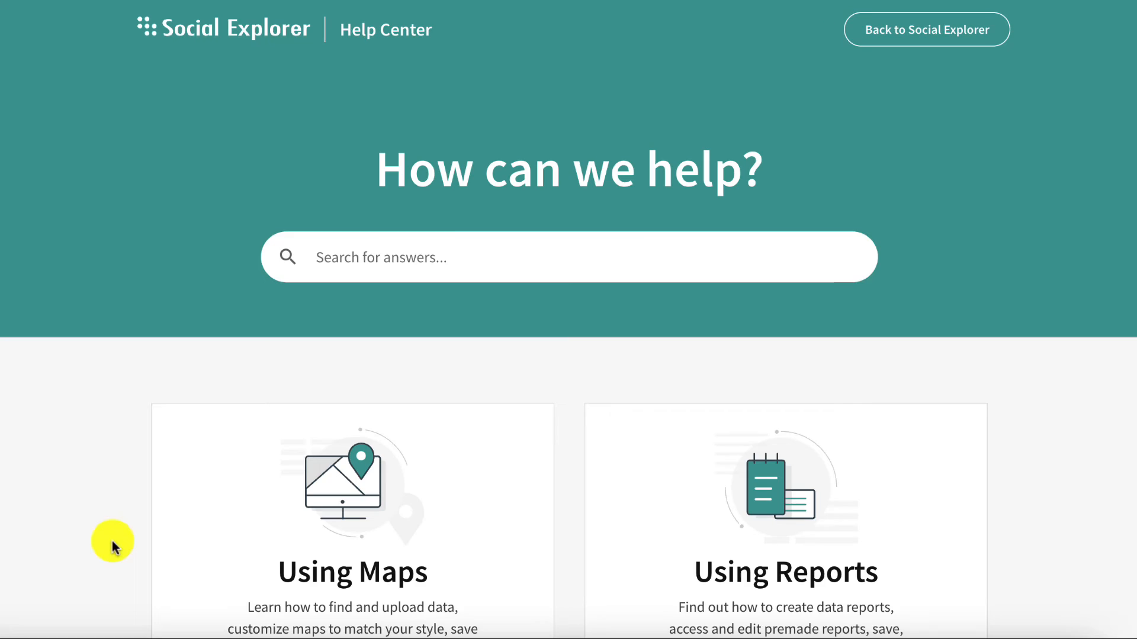
{"action": "scroll", "coordinate": [98, 460], "scroll_direction": "down", "scroll_amount": 4}
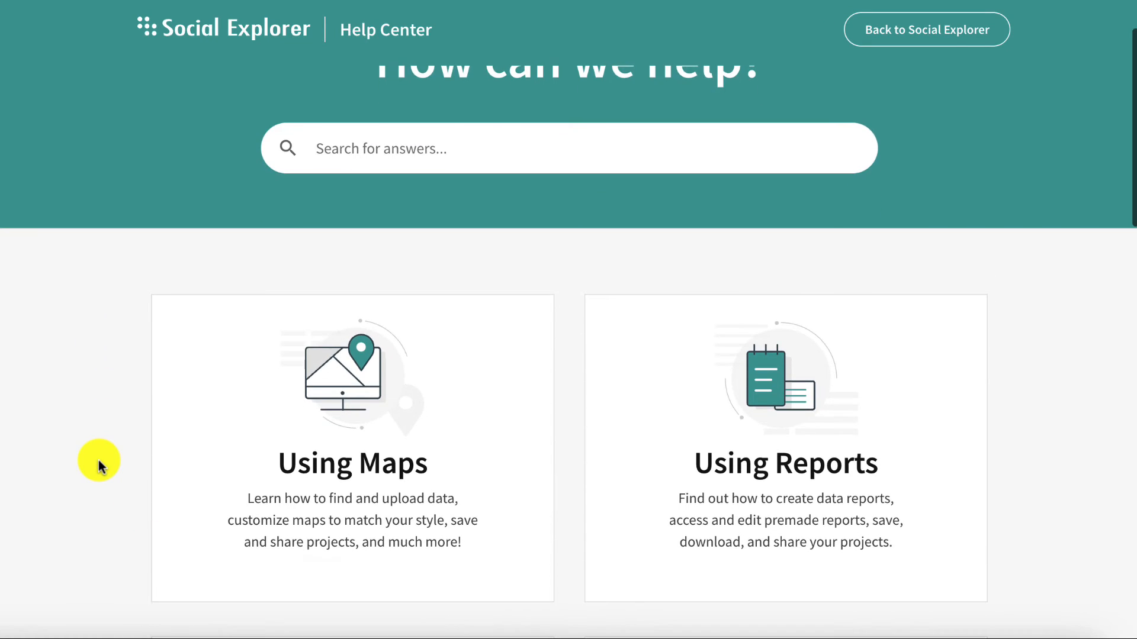
{"action": "scroll", "coordinate": [98, 460], "scroll_direction": "down", "scroll_amount": 4}
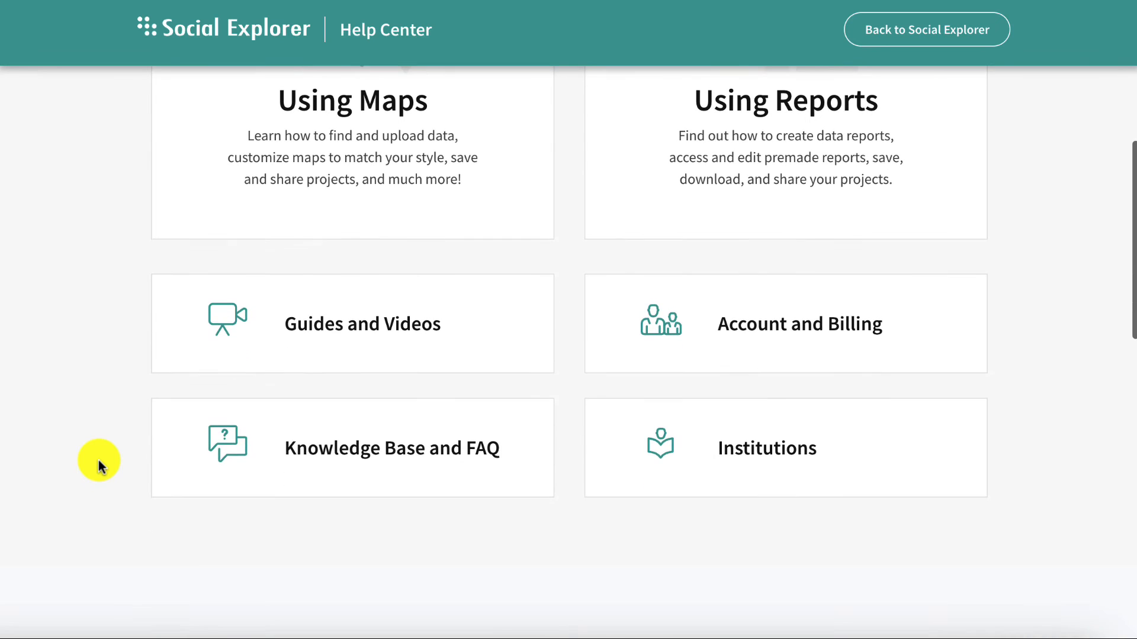
{"action": "left_click", "coordinate": [346, 436]}
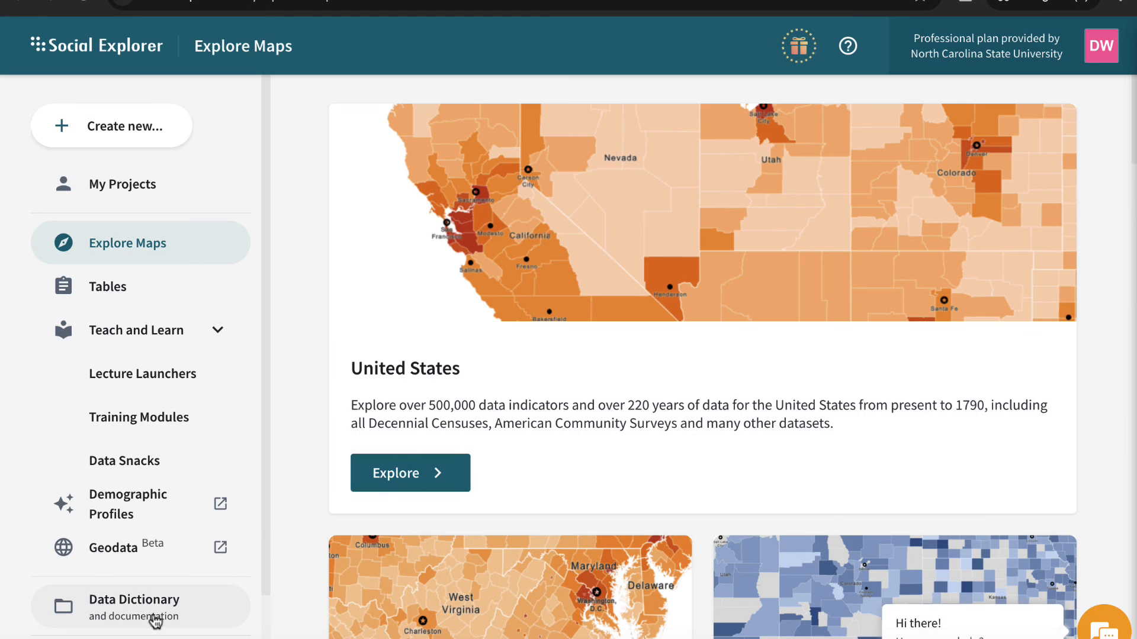
- Open the ACS 2021 (5-Year Estimates) dataset details in the Data Dictionary
{"action": "left_click", "coordinate": [145, 616]}
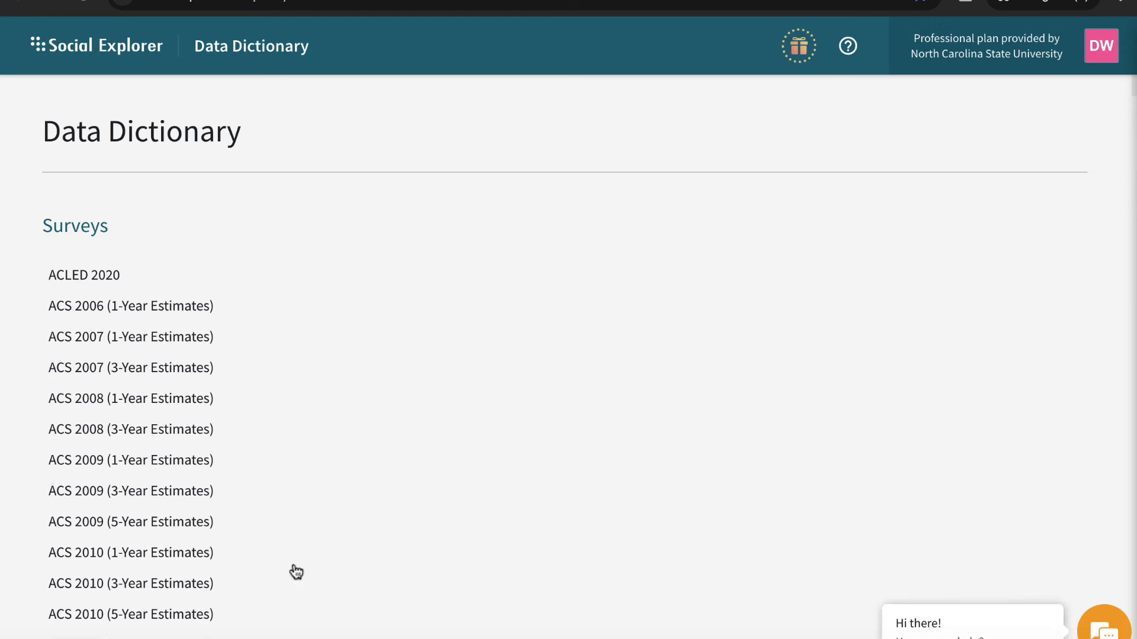
{"action": "scroll", "coordinate": [24, 622], "scroll_direction": "down", "scroll_amount": 5}
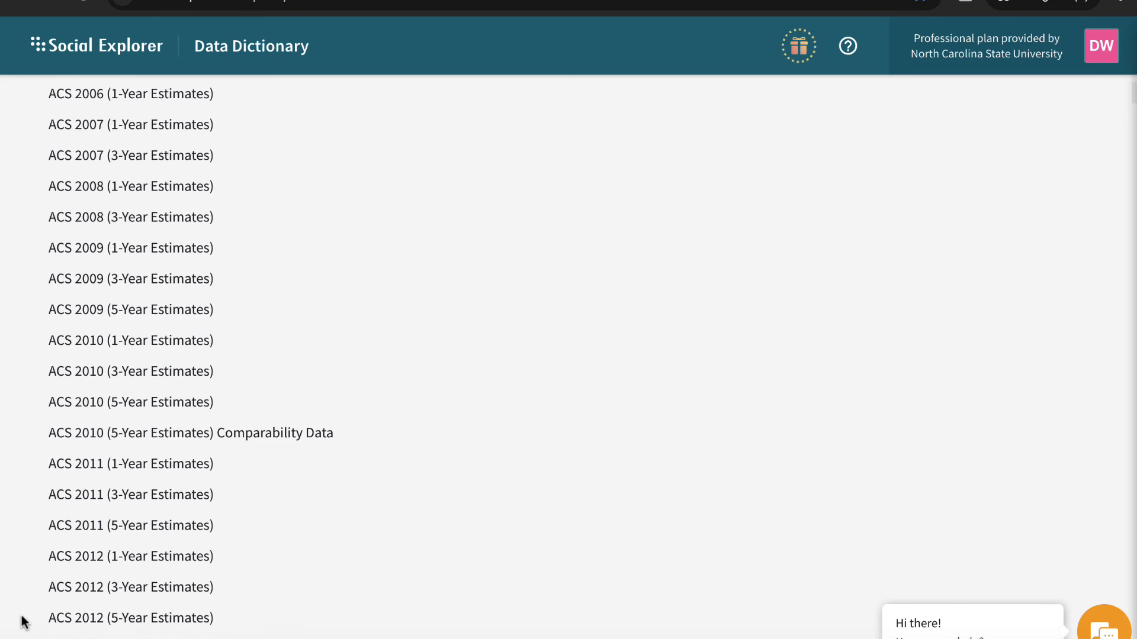
{"action": "scroll", "coordinate": [24, 622], "scroll_direction": "down", "scroll_amount": 8}
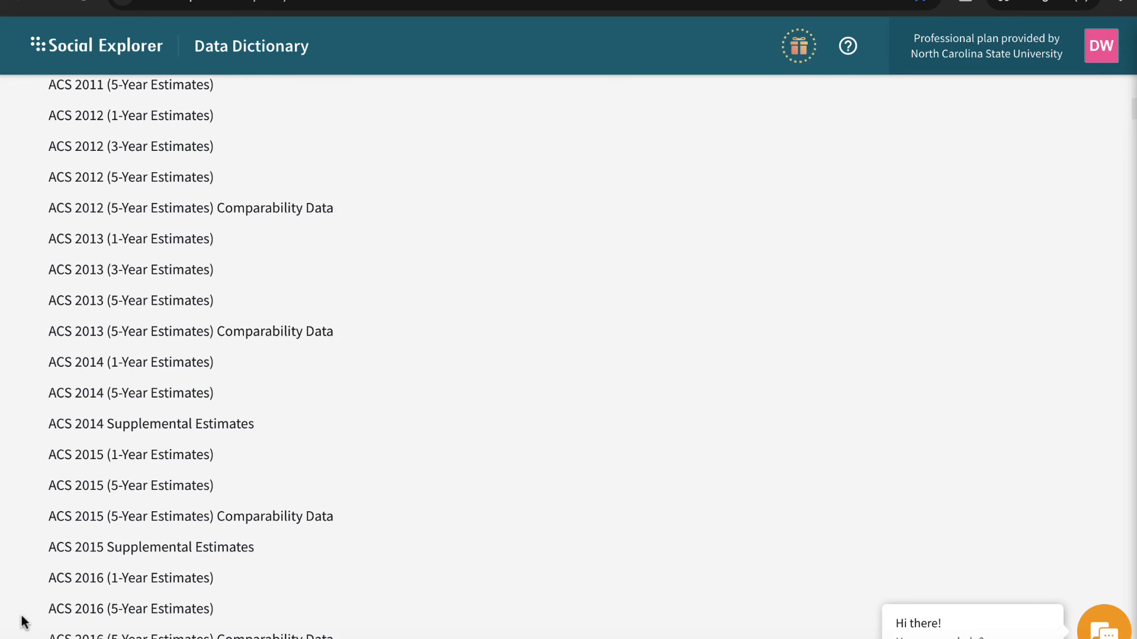
{"action": "scroll", "coordinate": [24, 622], "scroll_direction": "down", "scroll_amount": 7}
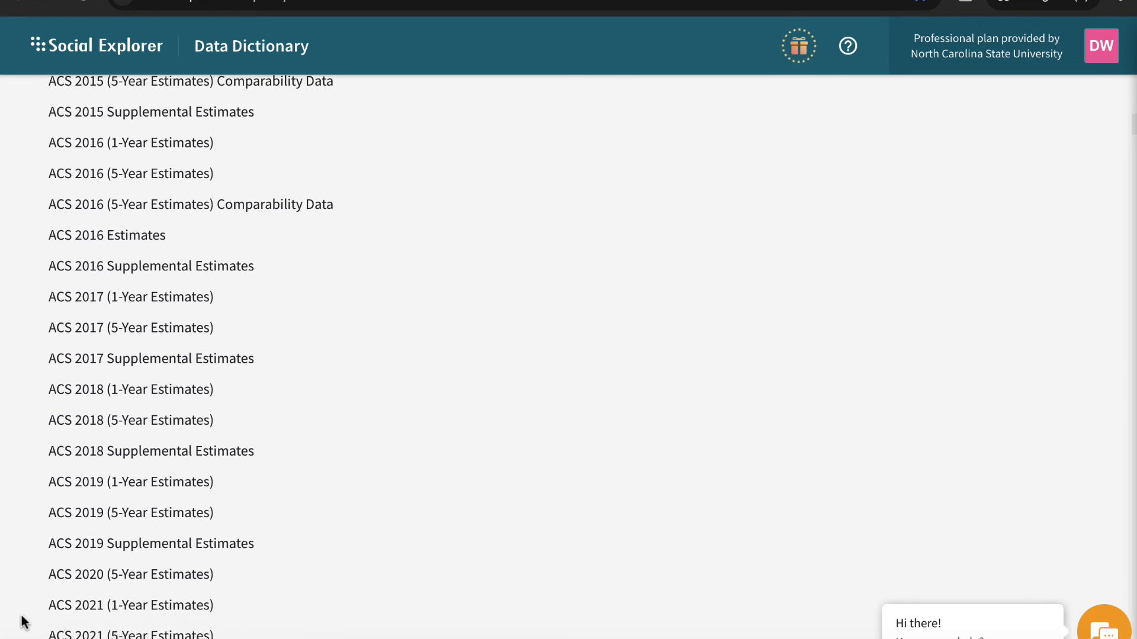
{"action": "scroll", "coordinate": [24, 622], "scroll_direction": "down", "scroll_amount": 1}
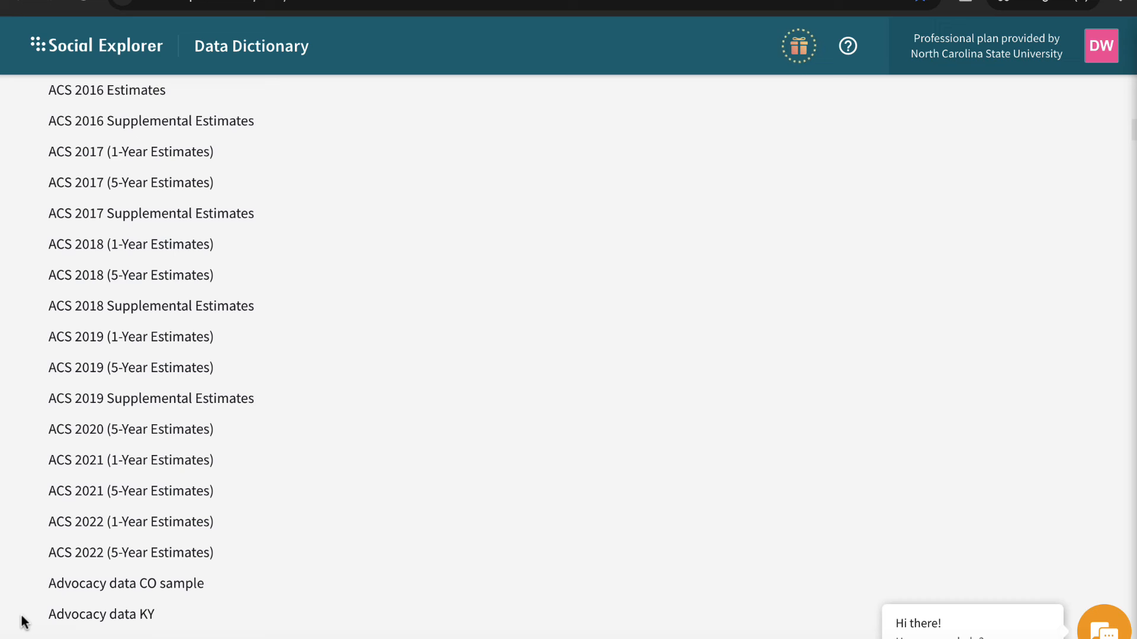
{"action": "left_click", "coordinate": [146, 501]}
{"action": "left_click", "coordinate": [144, 498]}
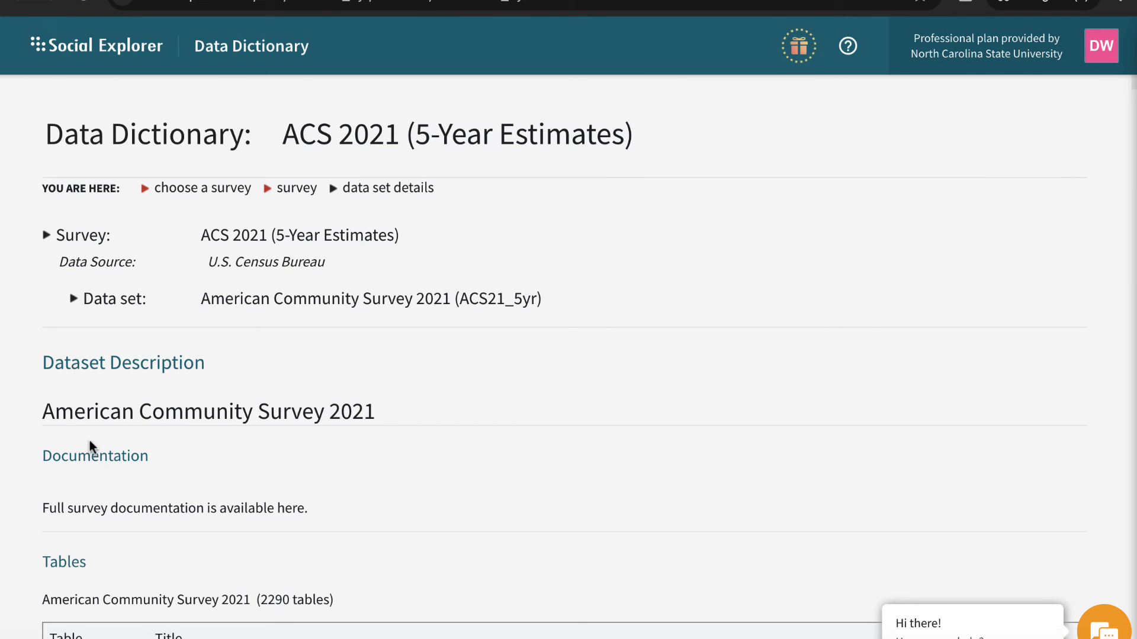
- Open the full ACS 2021 (5-Year Estimates) survey documentation and expand its Subject Definitions section
{"action": "left_click", "coordinate": [287, 511]}
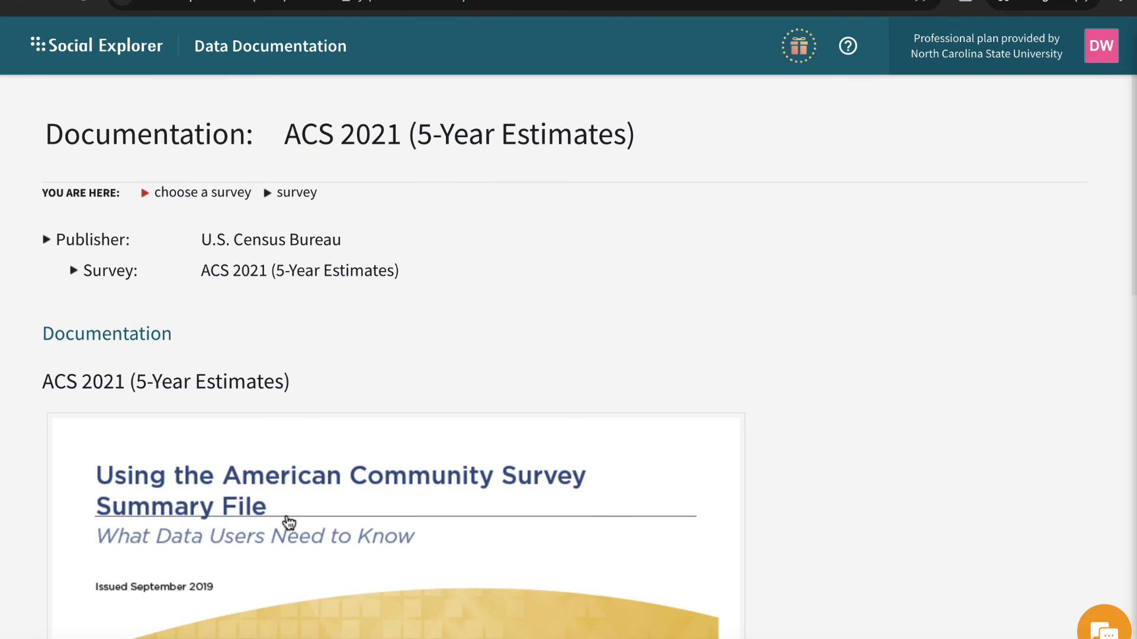
{"action": "scroll", "coordinate": [403, 364], "scroll_direction": "down", "scroll_amount": 1}
{"action": "scroll", "coordinate": [403, 364], "scroll_direction": "down", "scroll_amount": 15}
{"action": "left_click", "coordinate": [69, 506]}
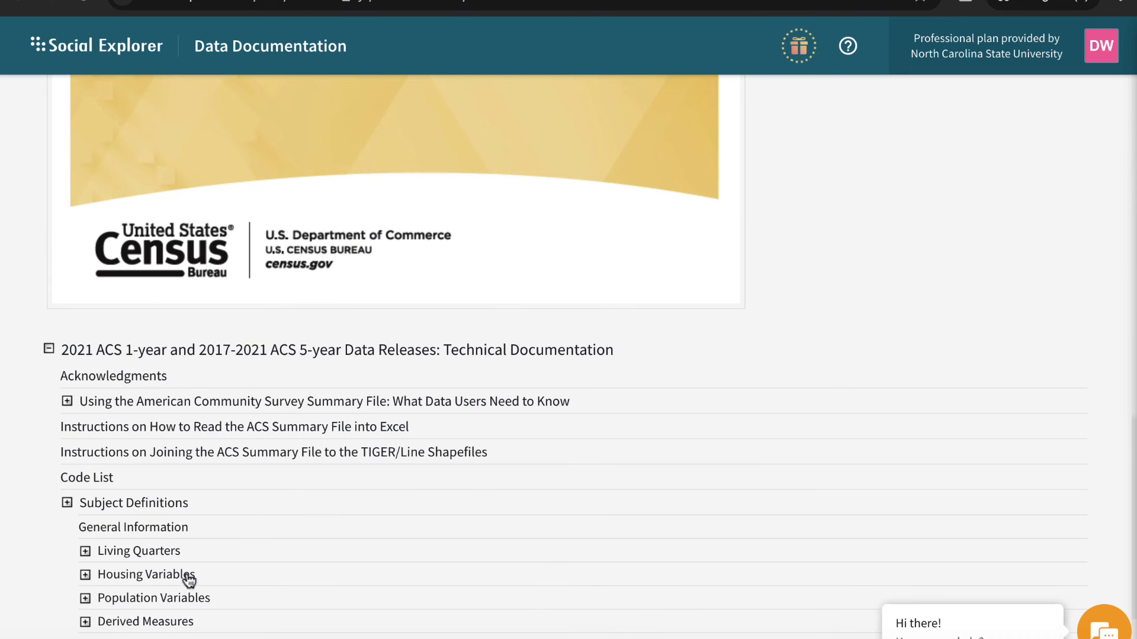